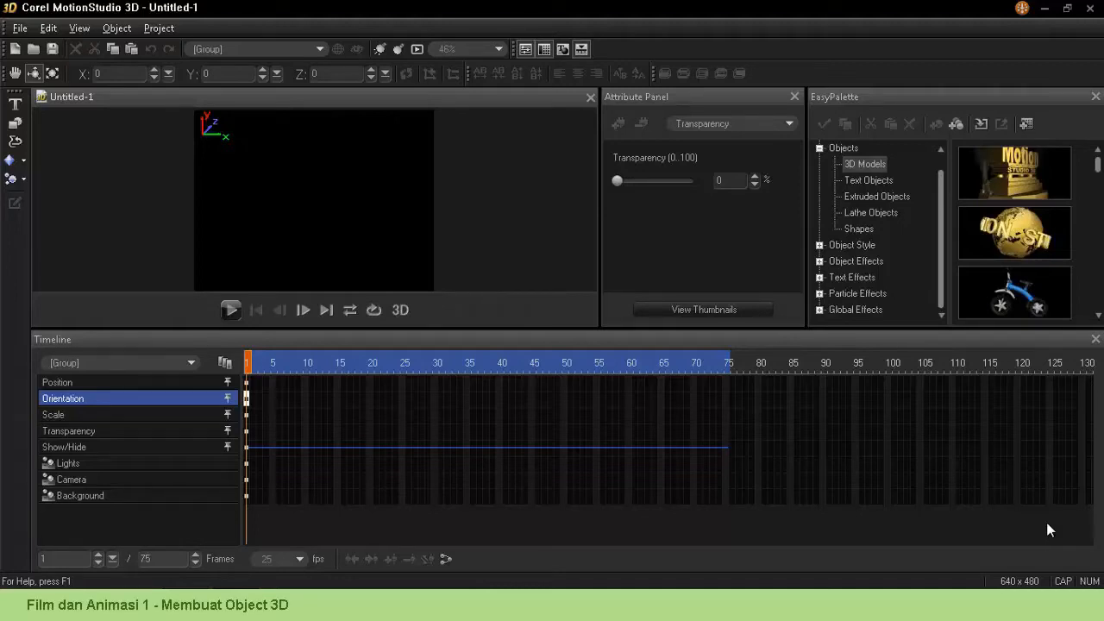
# Step: Set the project dimensions to a user-defined 1280 x 720 pixels and make them the default for new documents
pyautogui.click(161, 28)
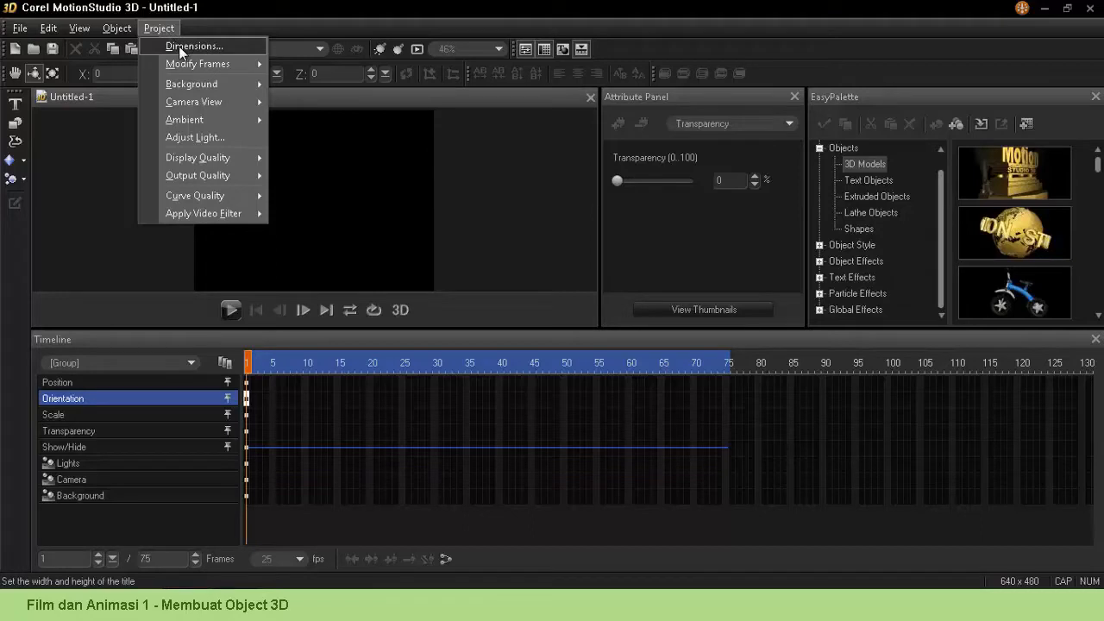
pyautogui.click(178, 46)
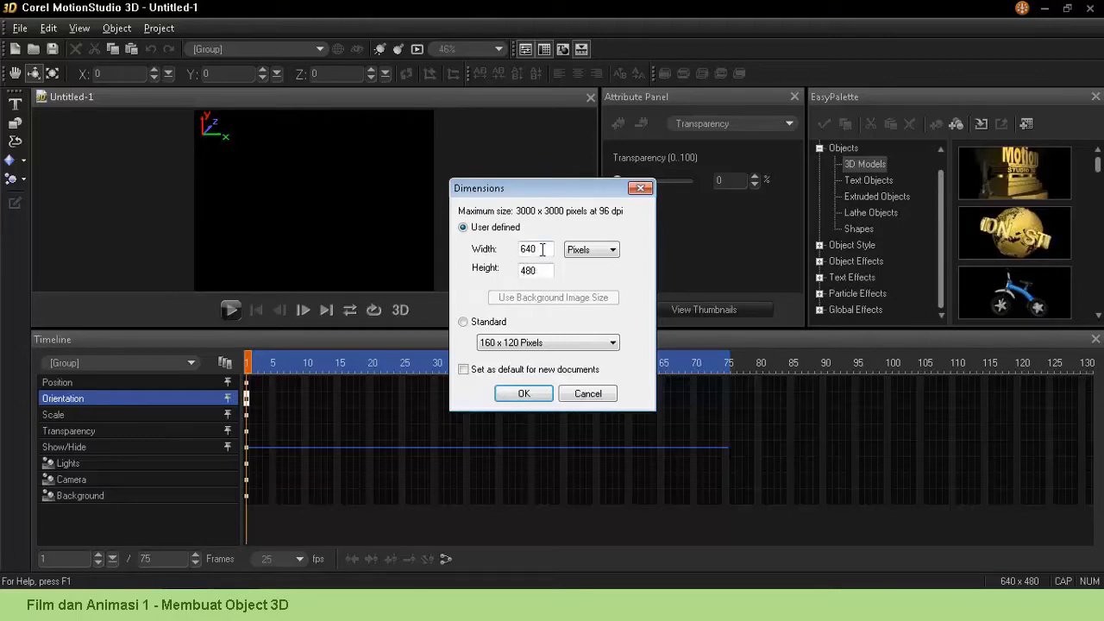
pyautogui.moveTo(542, 249); pyautogui.dragTo(521, 252)
pyautogui.write('1280')
pyautogui.press('Tab')
pyautogui.moveTo(540, 271); pyautogui.dragTo(518, 272)
pyautogui.write('720')
pyautogui.click(464, 370)
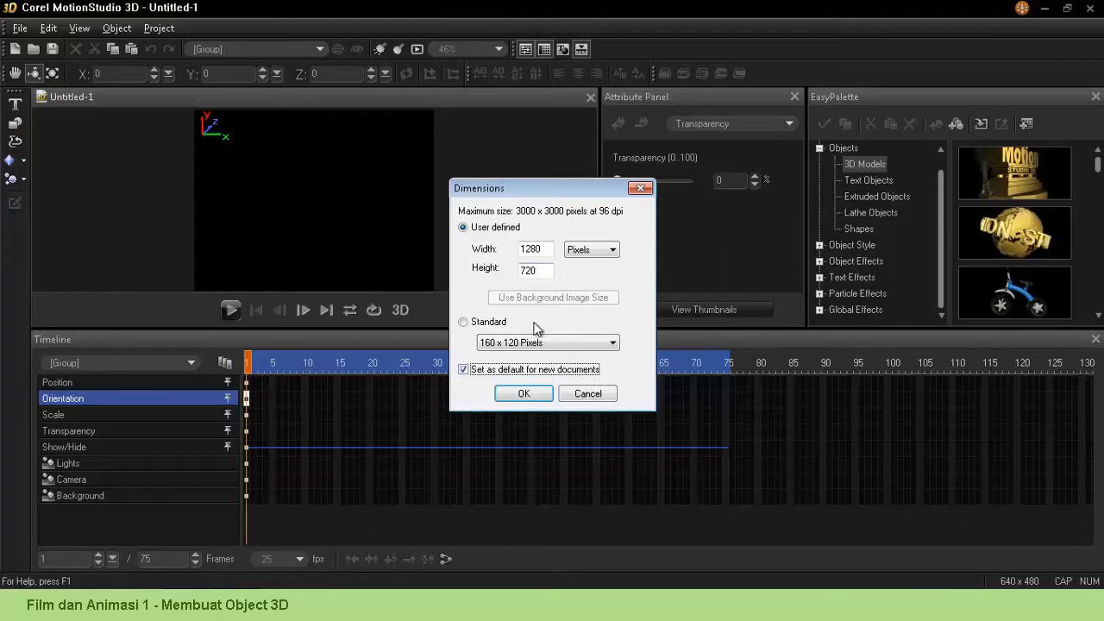
pyautogui.click(524, 394)
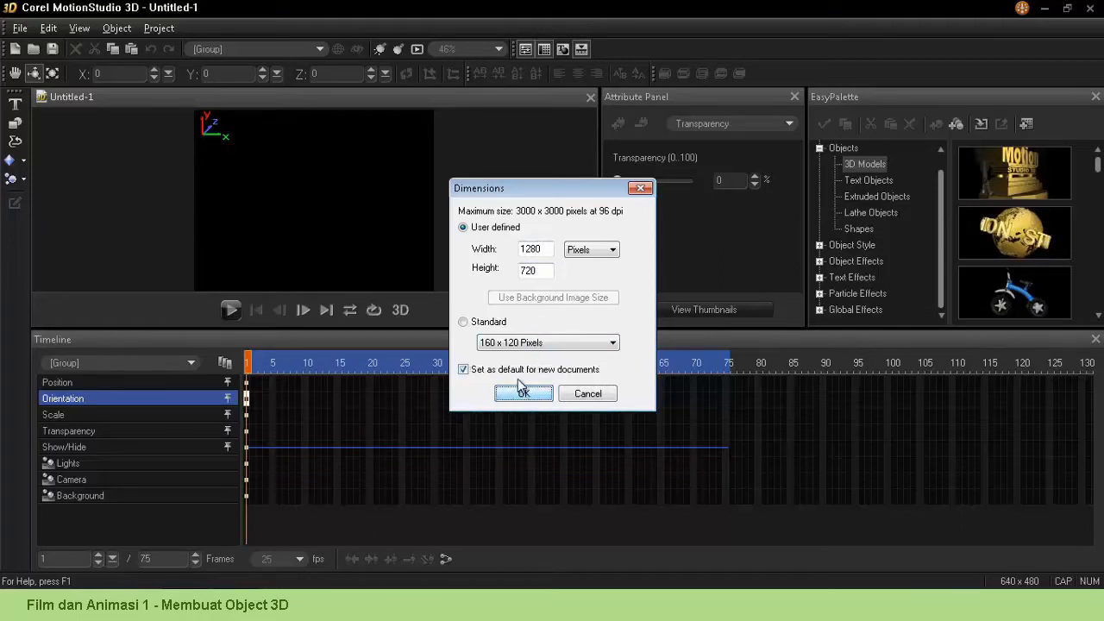
pyautogui.click(516, 393)
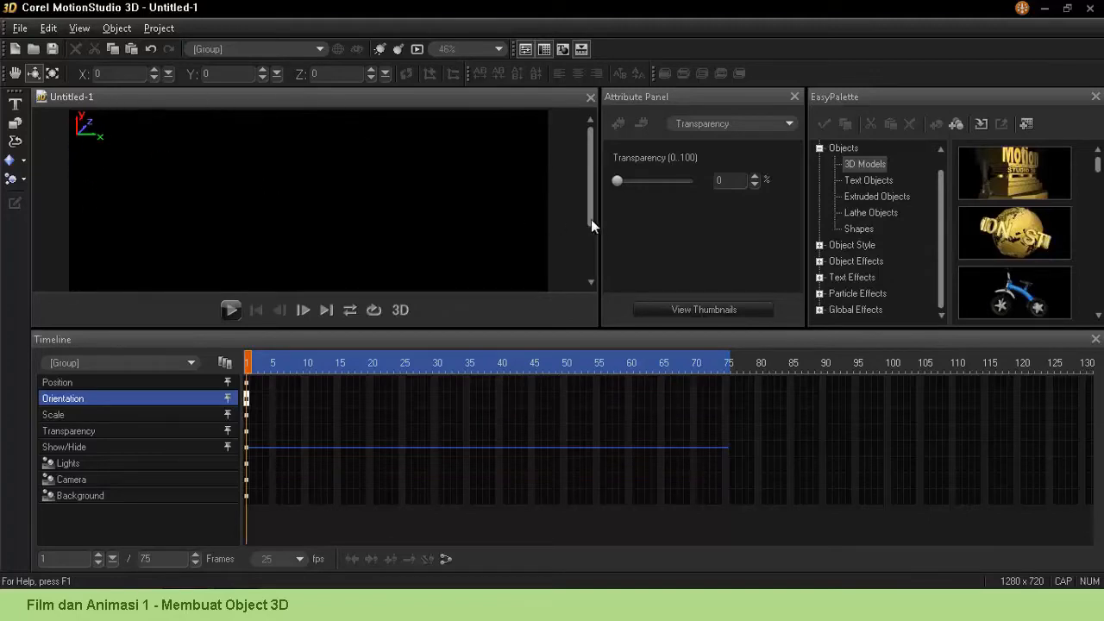
# Step: Fit the whole project frame in the preview window
pyautogui.moveTo(591, 219); pyautogui.dragTo(598, 184)
pyautogui.click(81, 28)
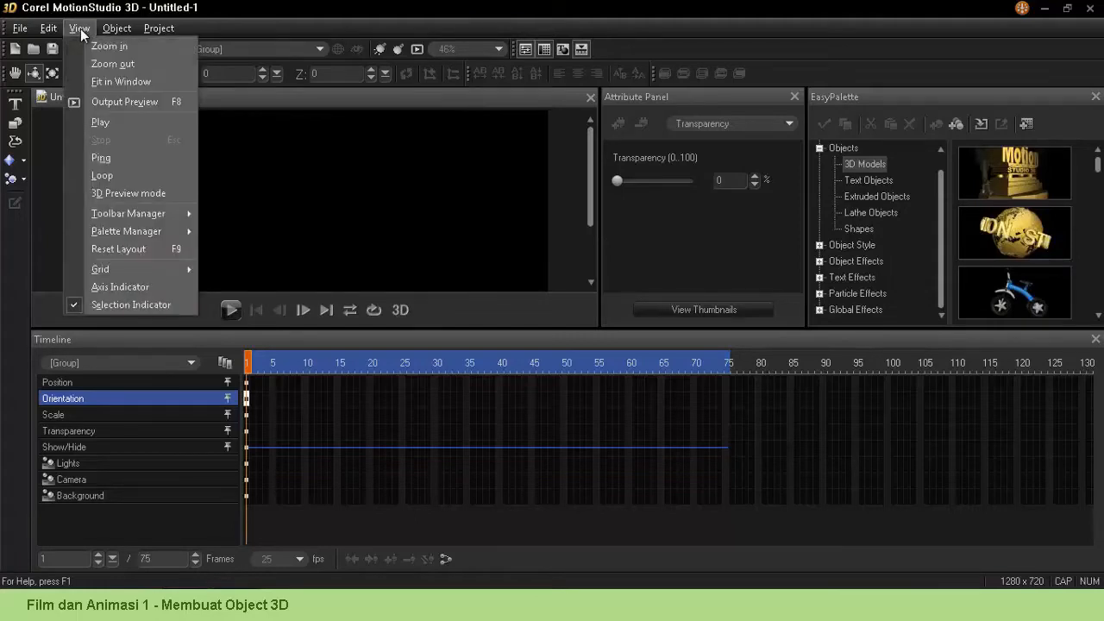
pyautogui.click(109, 86)
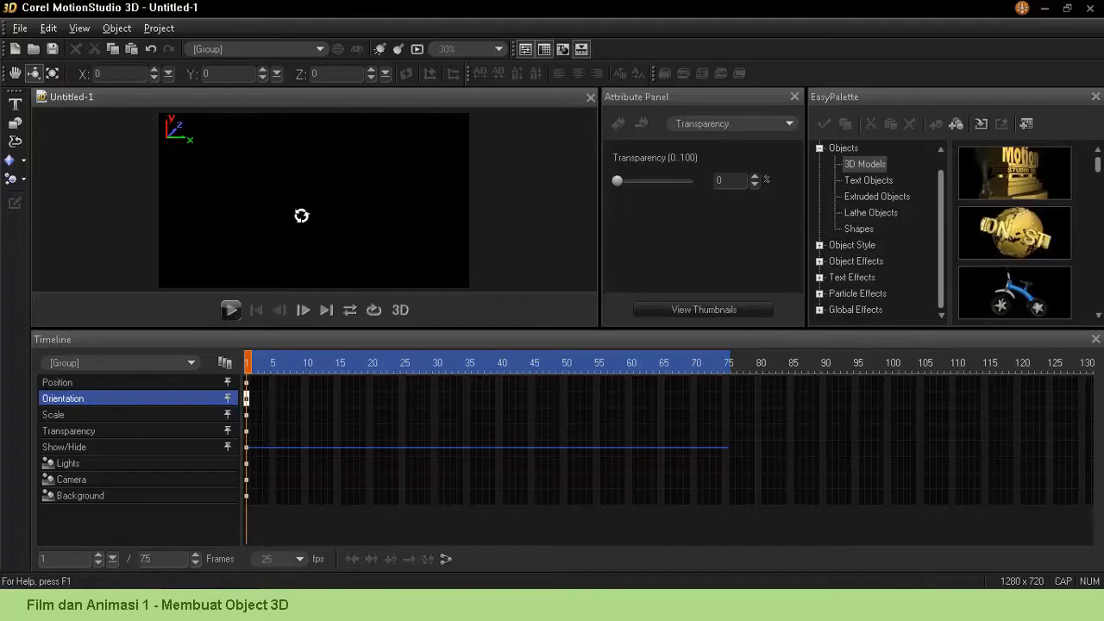
# Step: Set the project's background color to pure green with RGB values 0, 255, 0
pyautogui.click(161, 28)
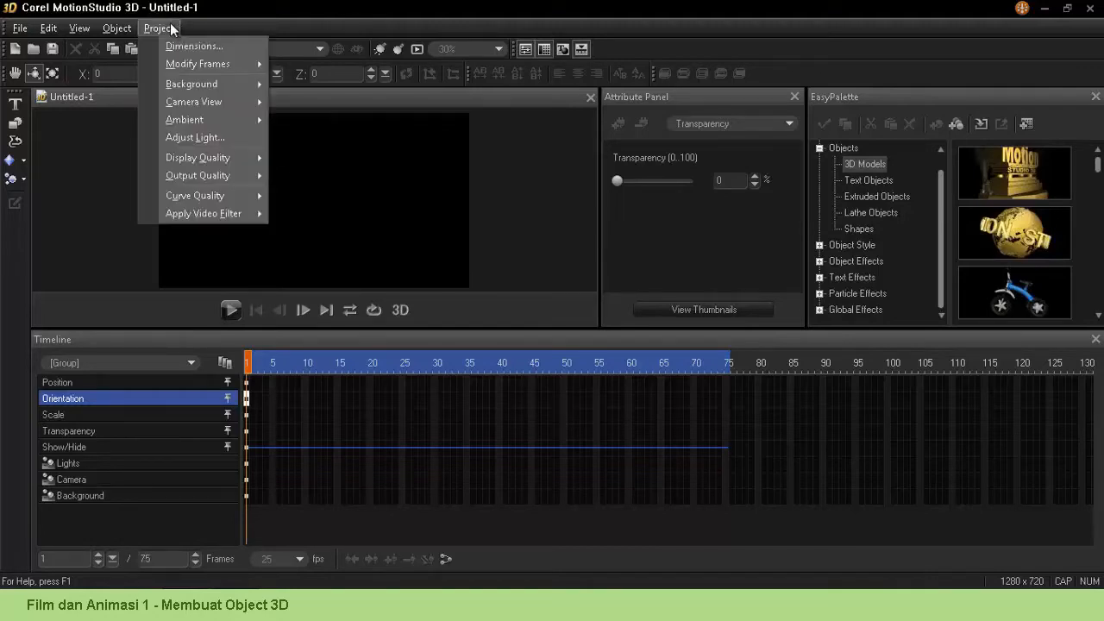
pyautogui.moveTo(210, 87)
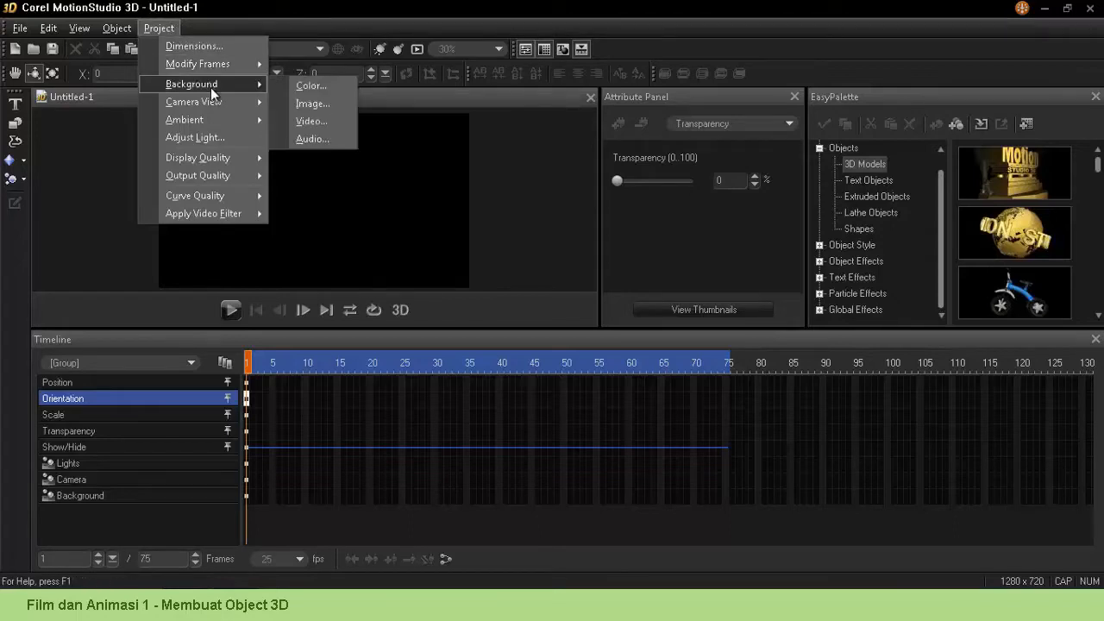
pyautogui.click(308, 87)
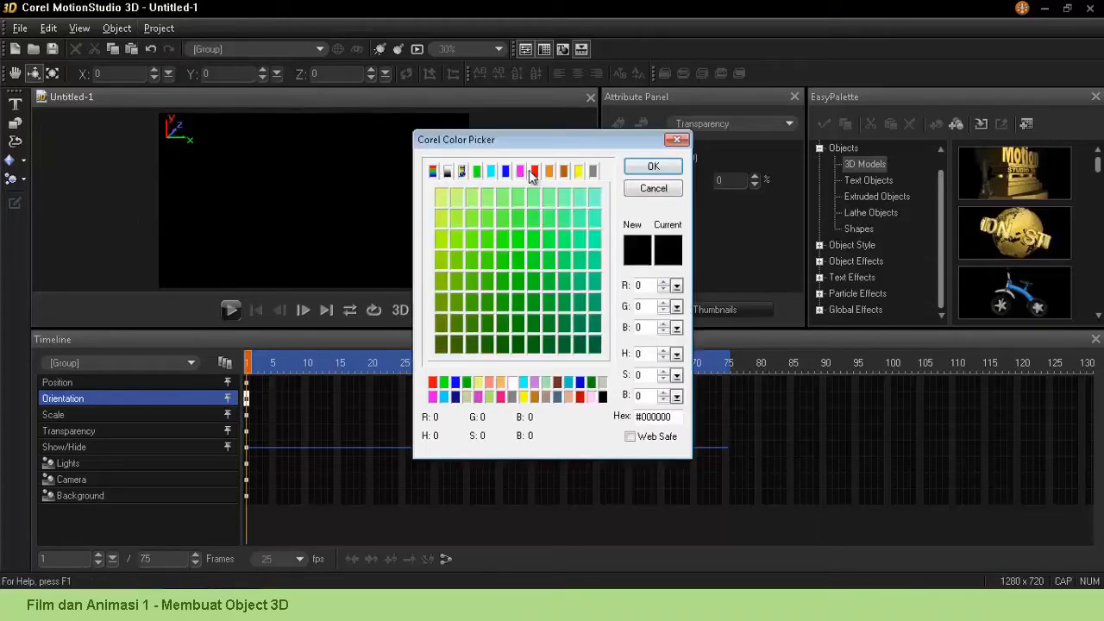
pyautogui.click(433, 171)
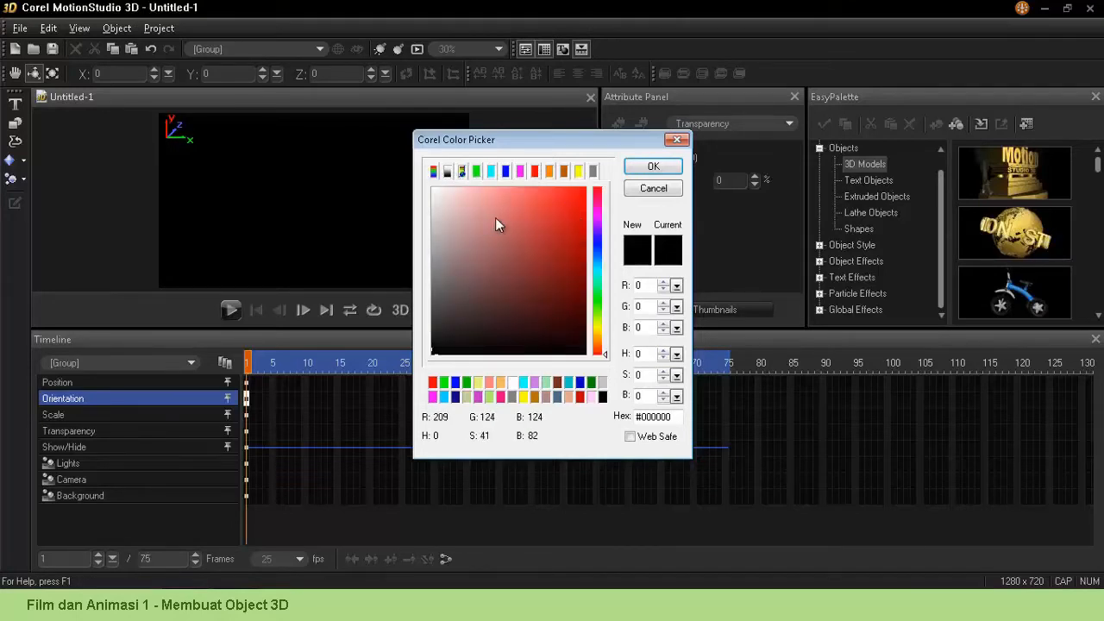
pyautogui.click(475, 170)
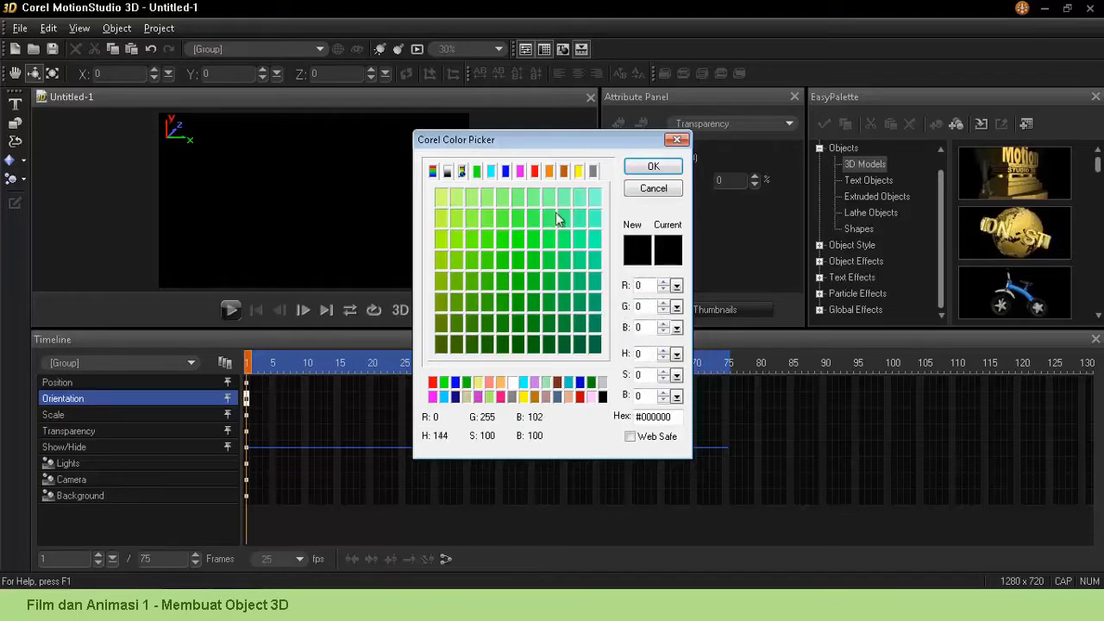
pyautogui.click(639, 306)
pyautogui.write('255')
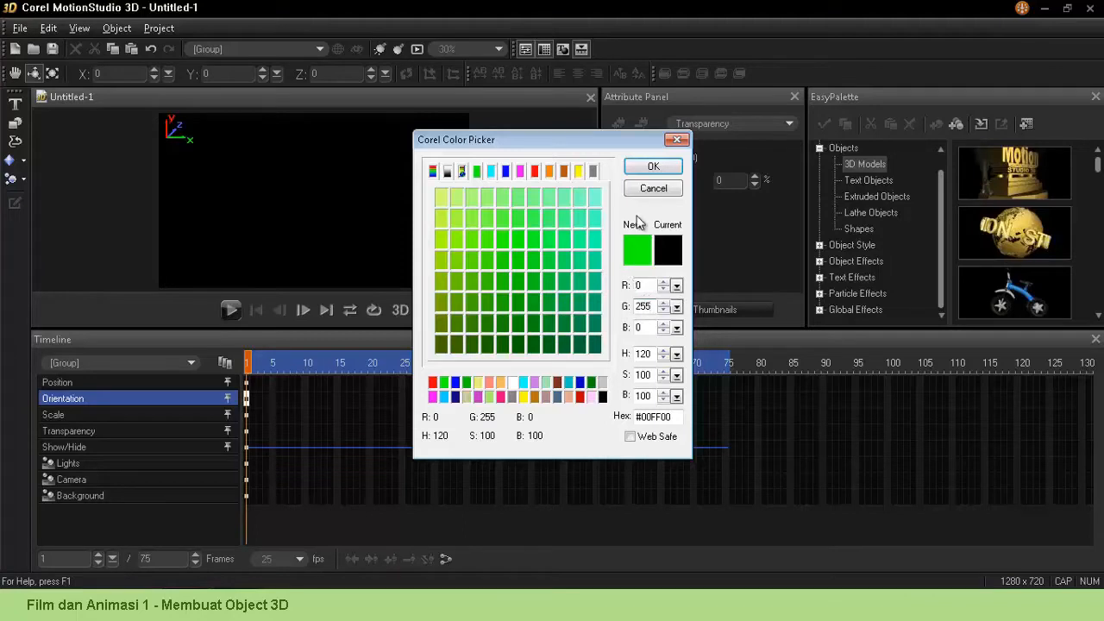
pyautogui.click(654, 167)
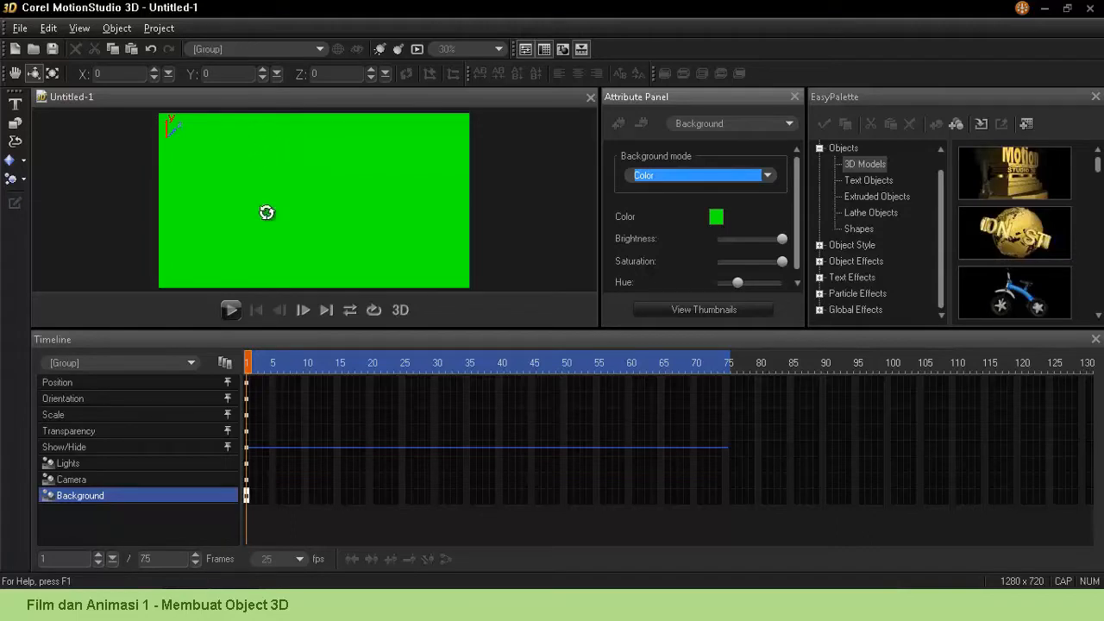
pyautogui.click(159, 29)
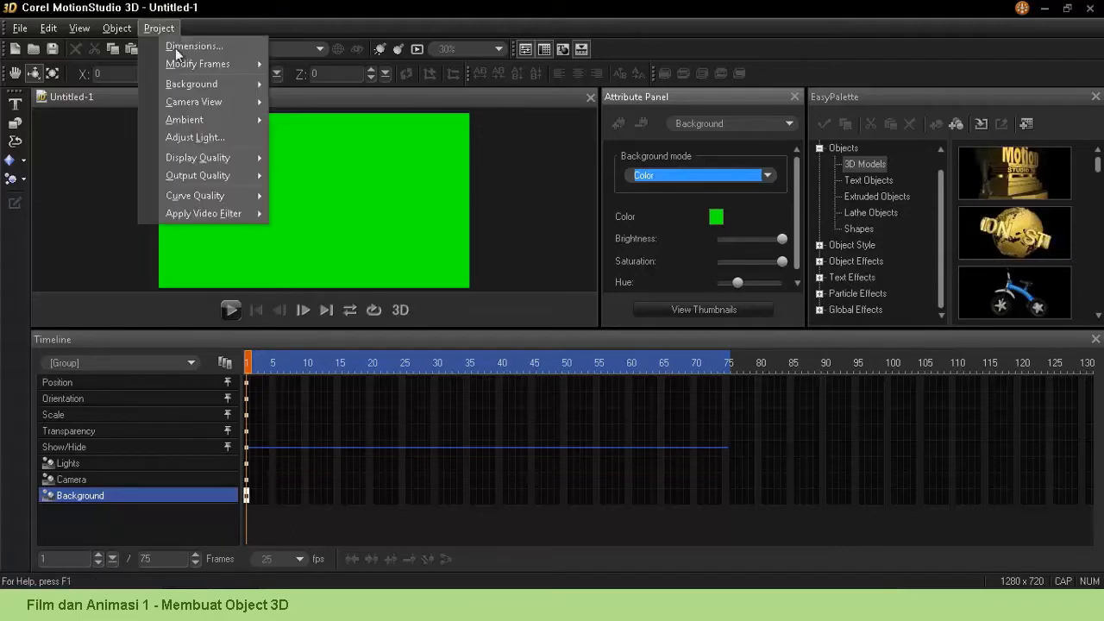
pyautogui.moveTo(196, 86)
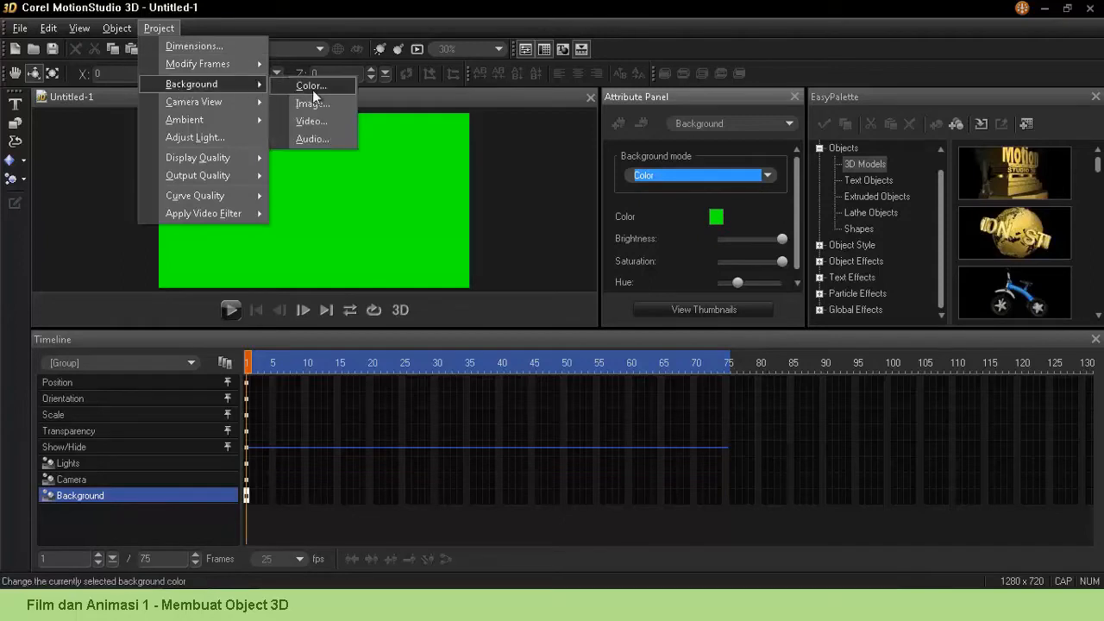
pyautogui.click(164, 32)
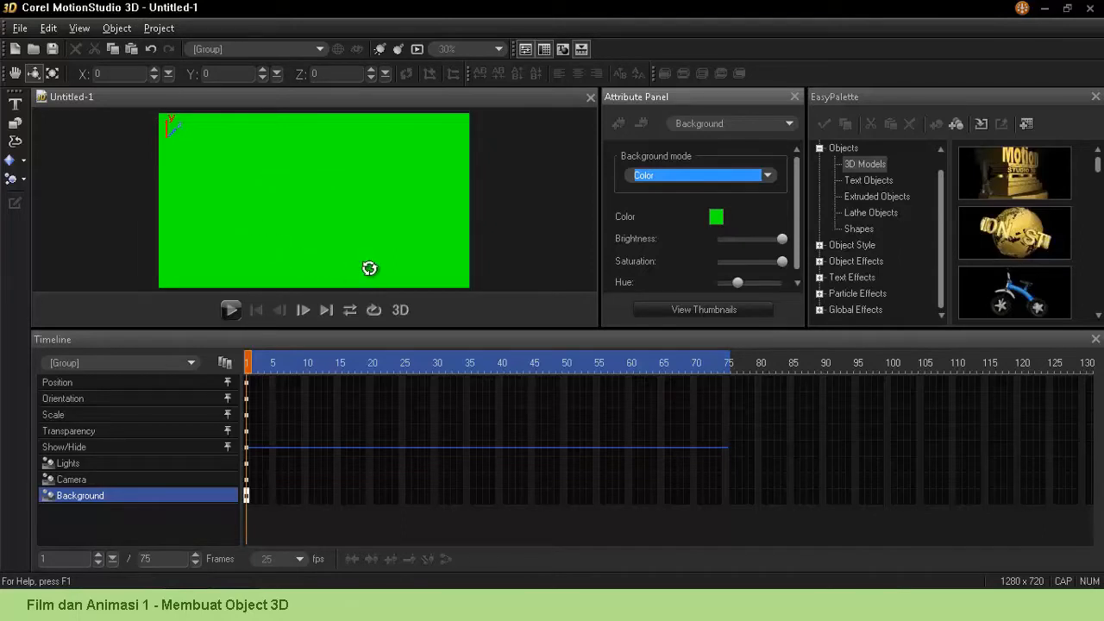
# Step: Change the background color to blue using the preset swatches in the background attributes
pyautogui.click(716, 217)
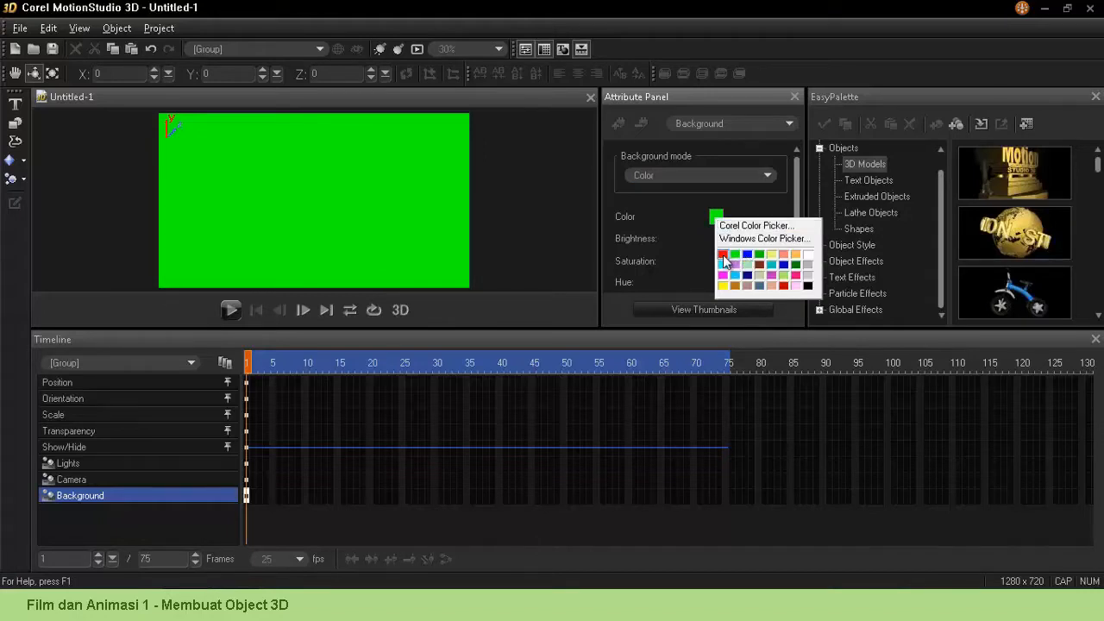
pyautogui.click(747, 254)
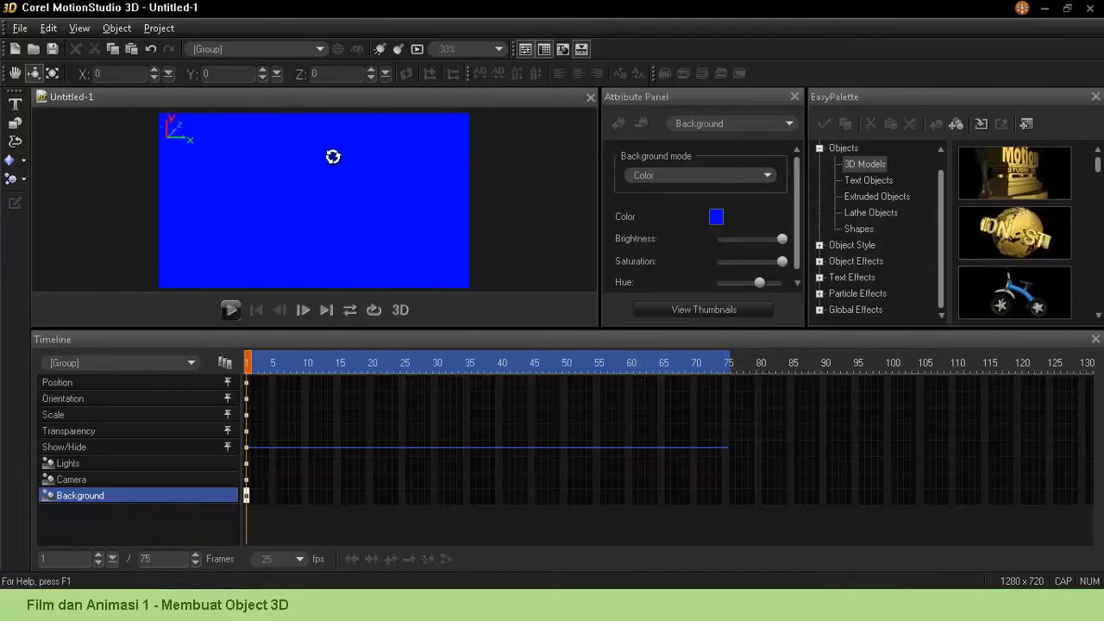
pyautogui.click(715, 220)
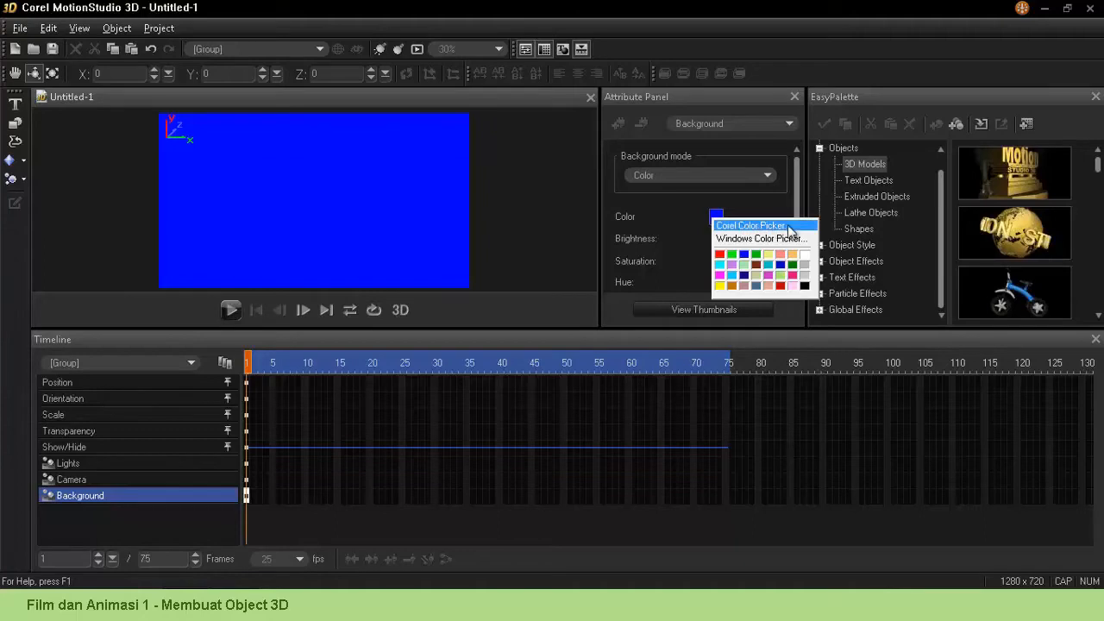
pyautogui.click(795, 227)
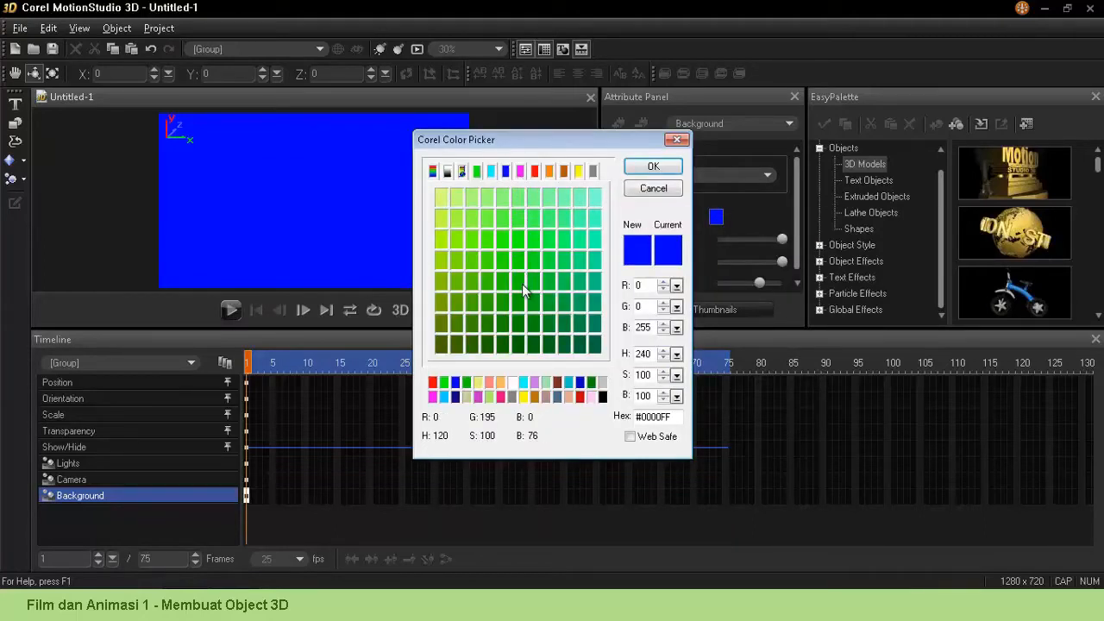
pyautogui.click(653, 190)
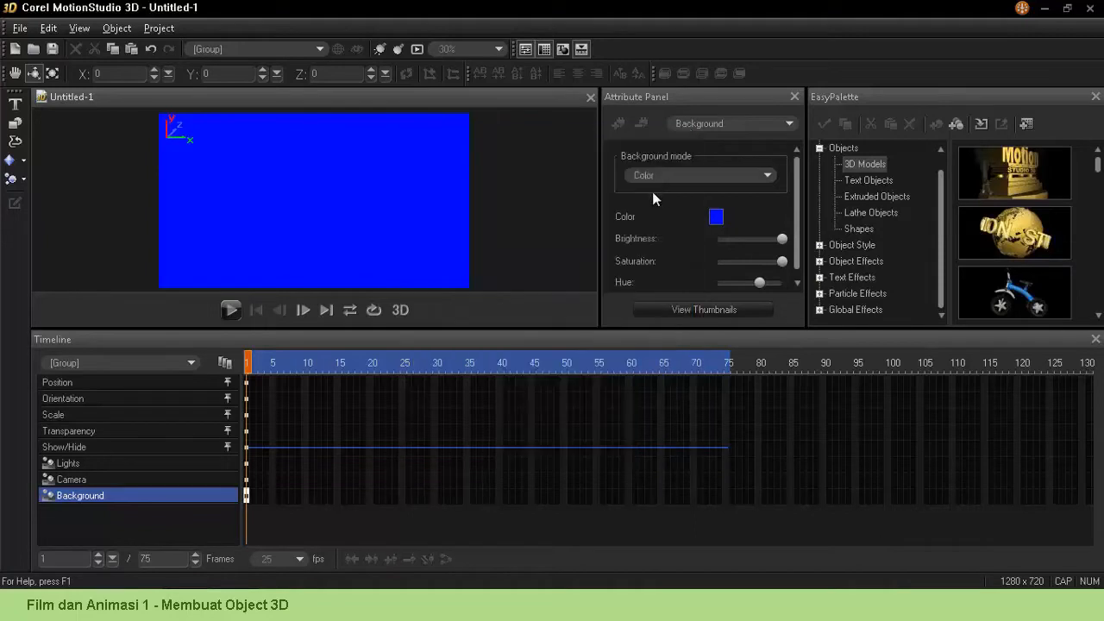
# Step: Change the background color to black, choosing it from the basic colors of the Windows Color Picker
pyautogui.click(696, 179)
pyautogui.click(696, 178)
pyautogui.click(715, 217)
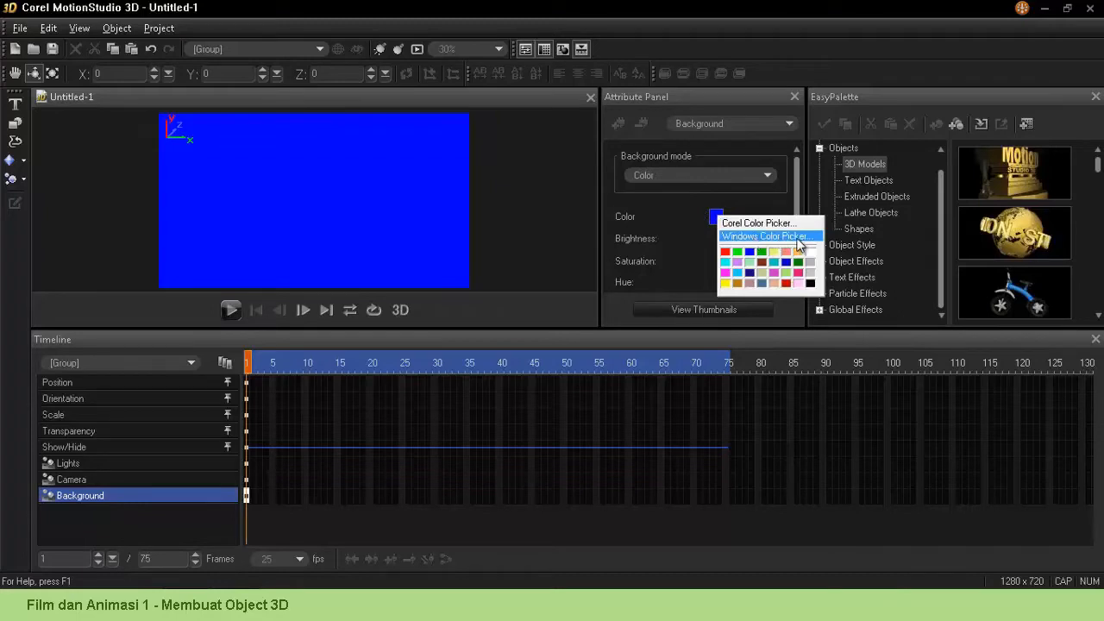
pyautogui.click(795, 237)
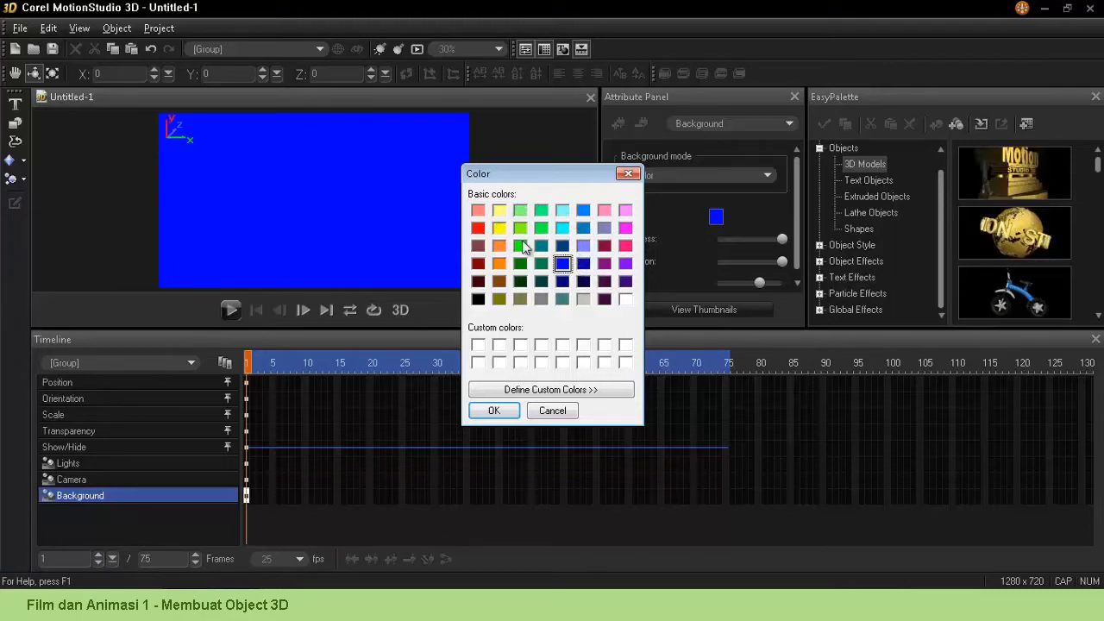
pyautogui.click(581, 391)
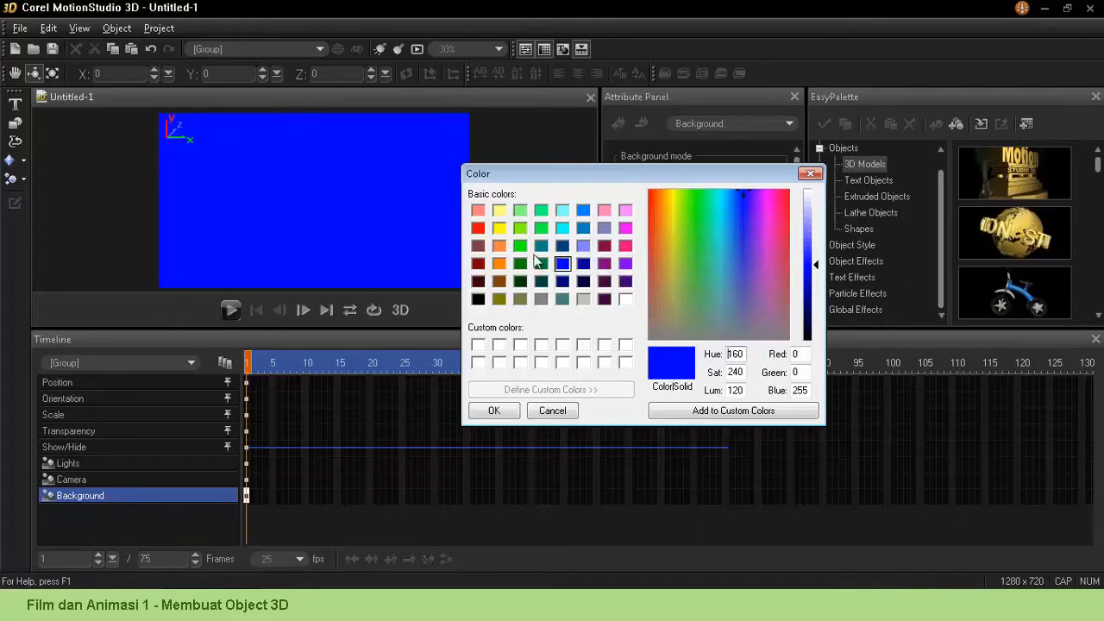
pyautogui.click(478, 300)
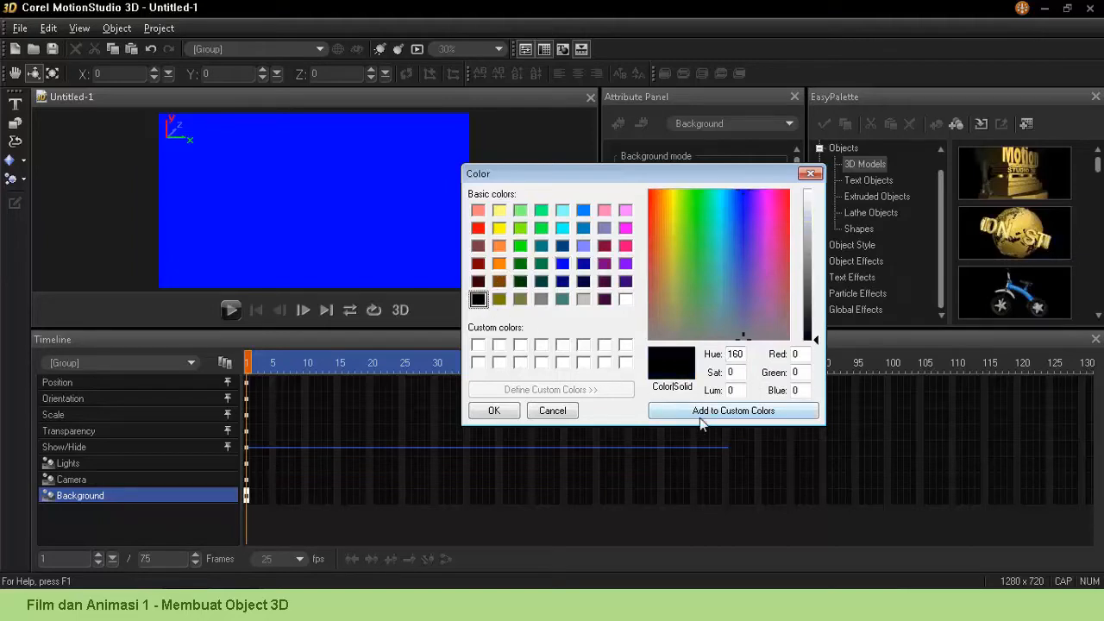
pyautogui.click(493, 410)
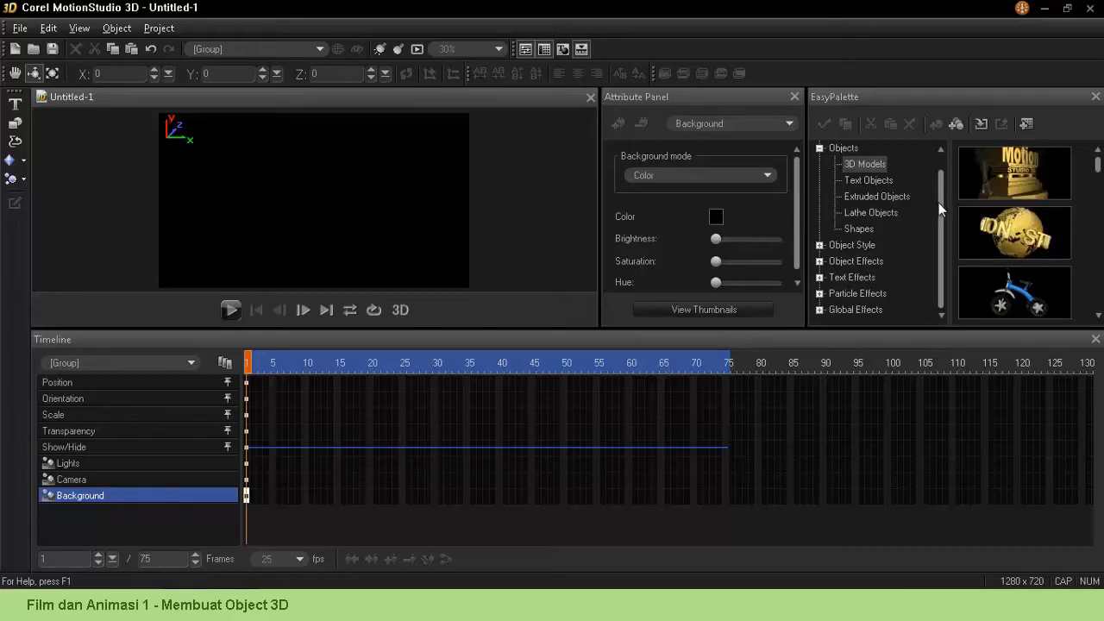
# Step: Apply the brown wood texture from the Image Background presets in the Scene library as the project background
pyautogui.moveTo(939, 203); pyautogui.dragTo(941, 190)
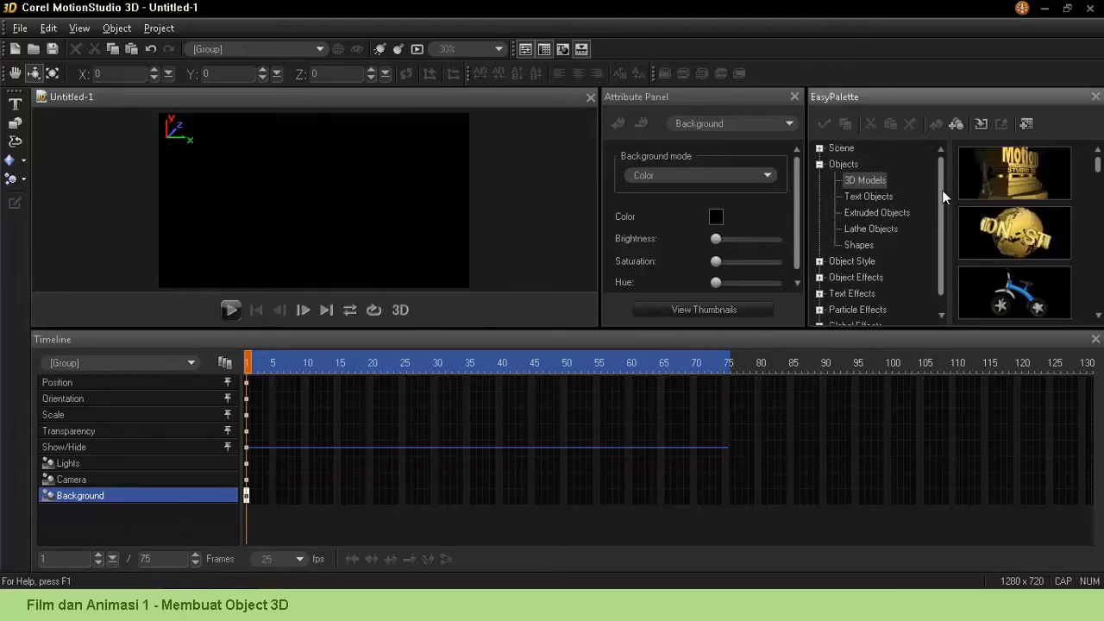
pyautogui.click(821, 164)
pyautogui.click(820, 148)
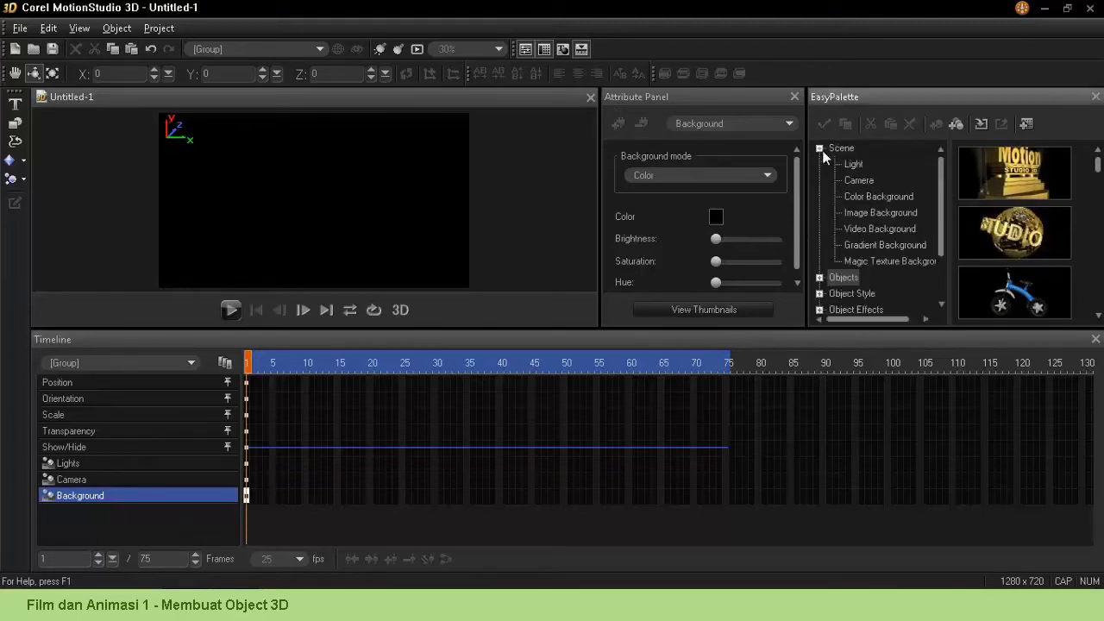
pyautogui.click(866, 194)
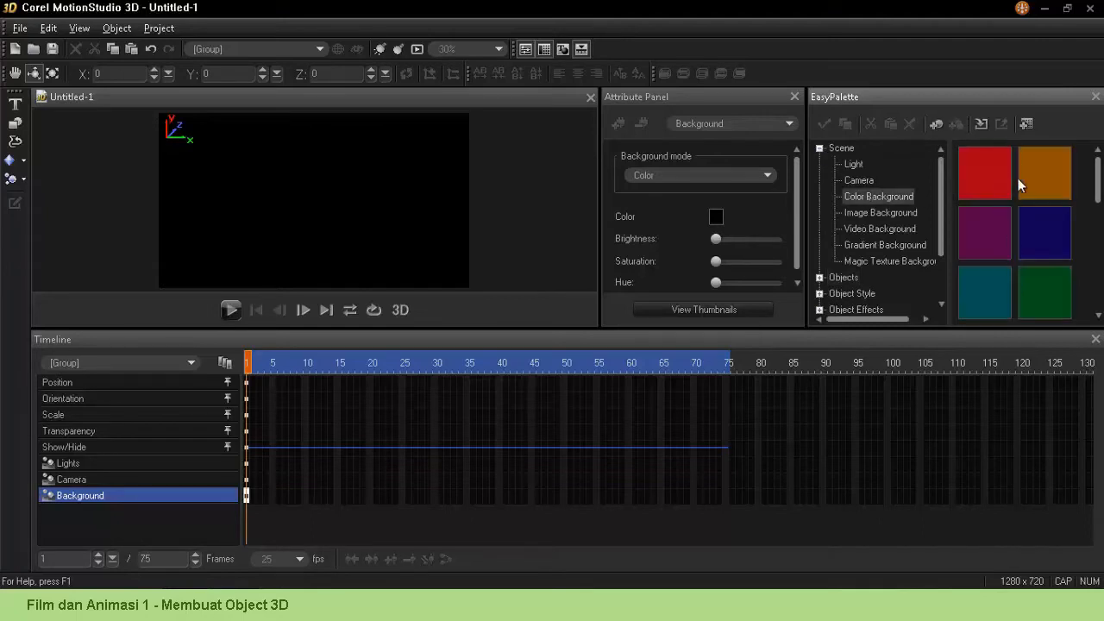
pyautogui.moveTo(1098, 197); pyautogui.dragTo(1099, 250)
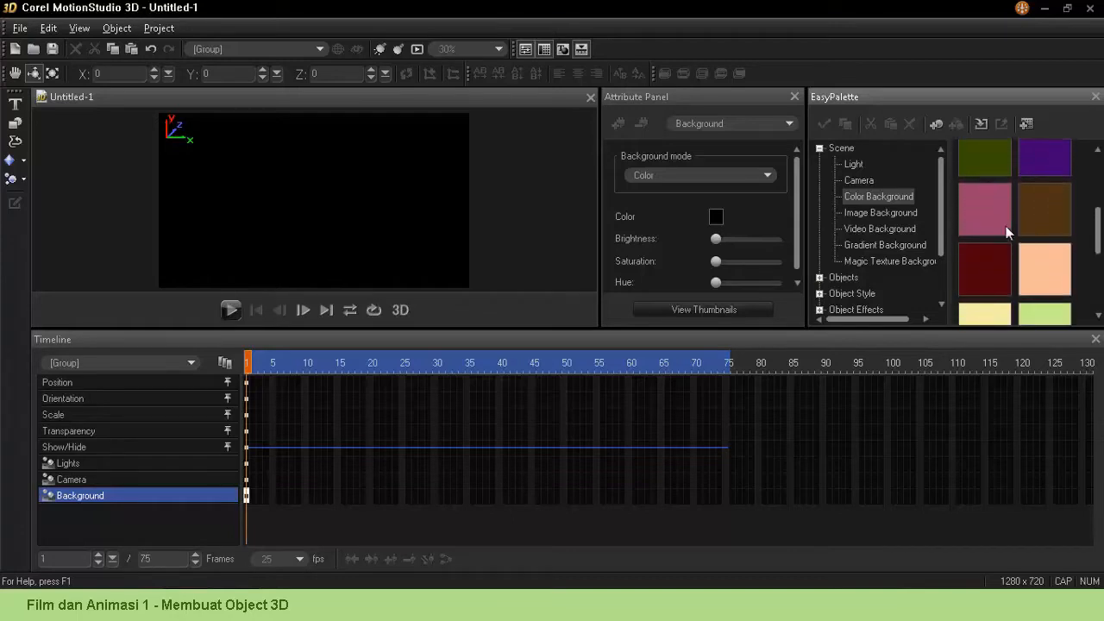
pyautogui.click(905, 214)
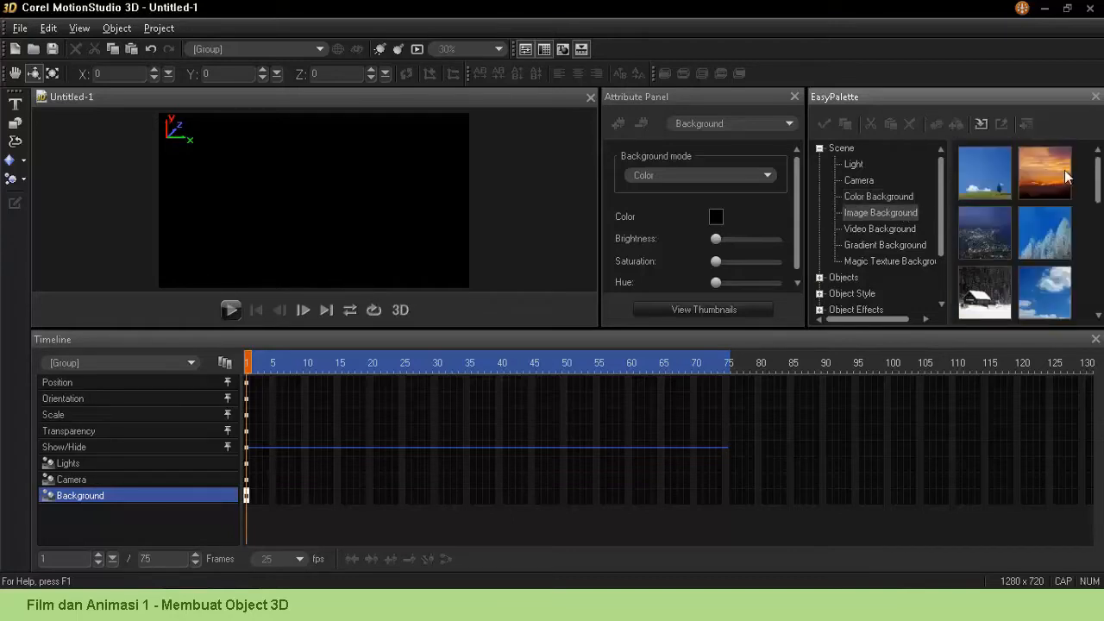
pyautogui.moveTo(1099, 195); pyautogui.dragTo(498, 172)
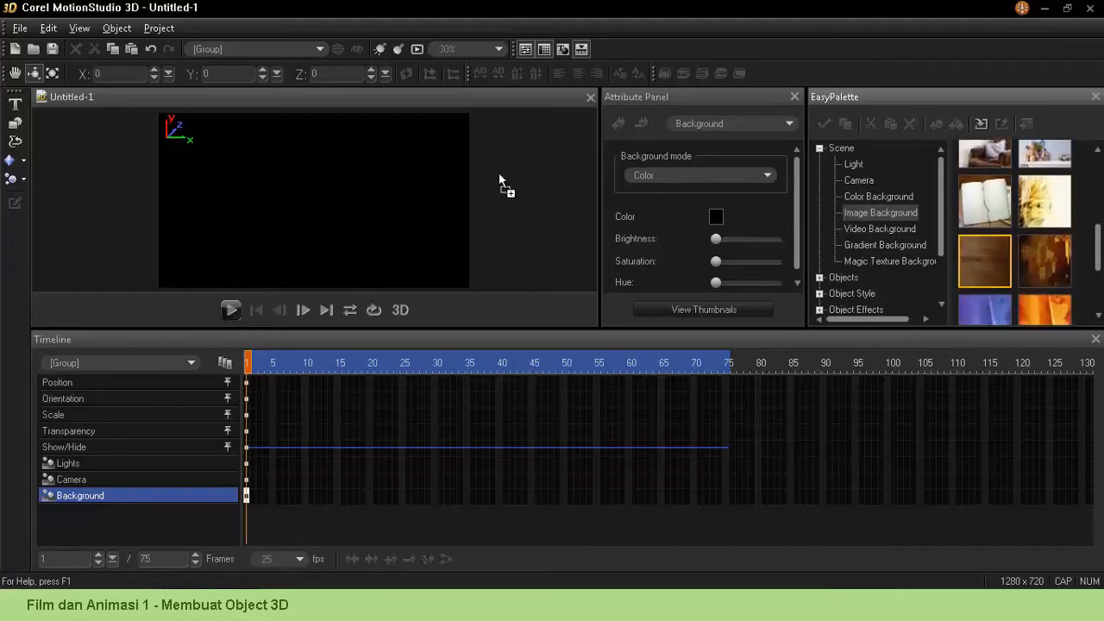
pyautogui.moveTo(341, 198); pyautogui.dragTo(347, 193)
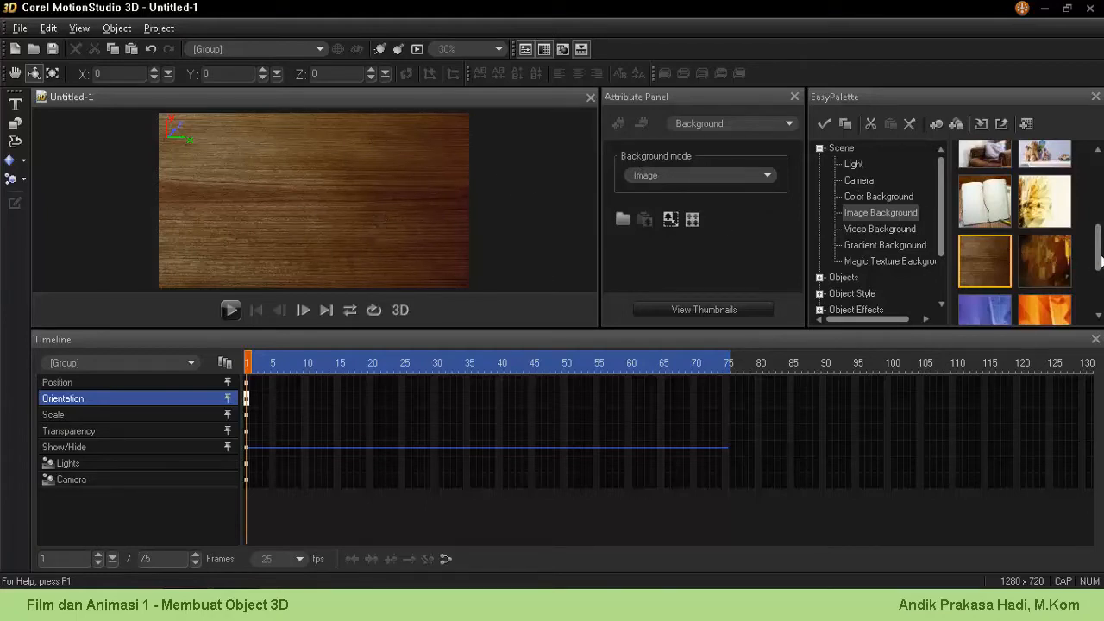
# Step: Apply the dark space preset from the Video Background library as the project background
pyautogui.click(894, 229)
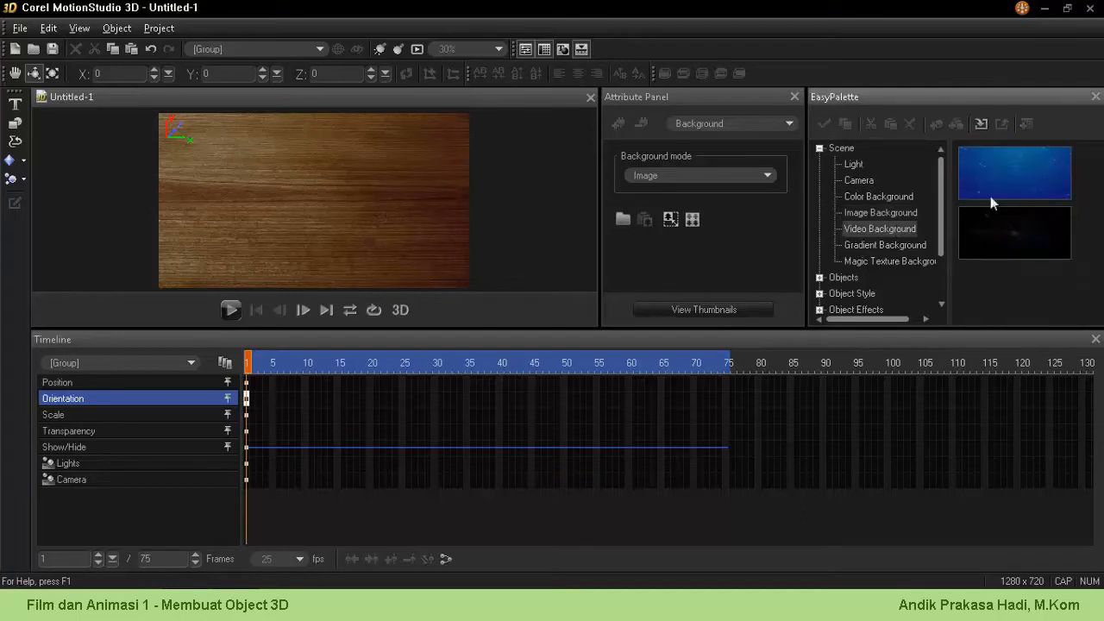
pyautogui.moveTo(1016, 230); pyautogui.dragTo(304, 182)
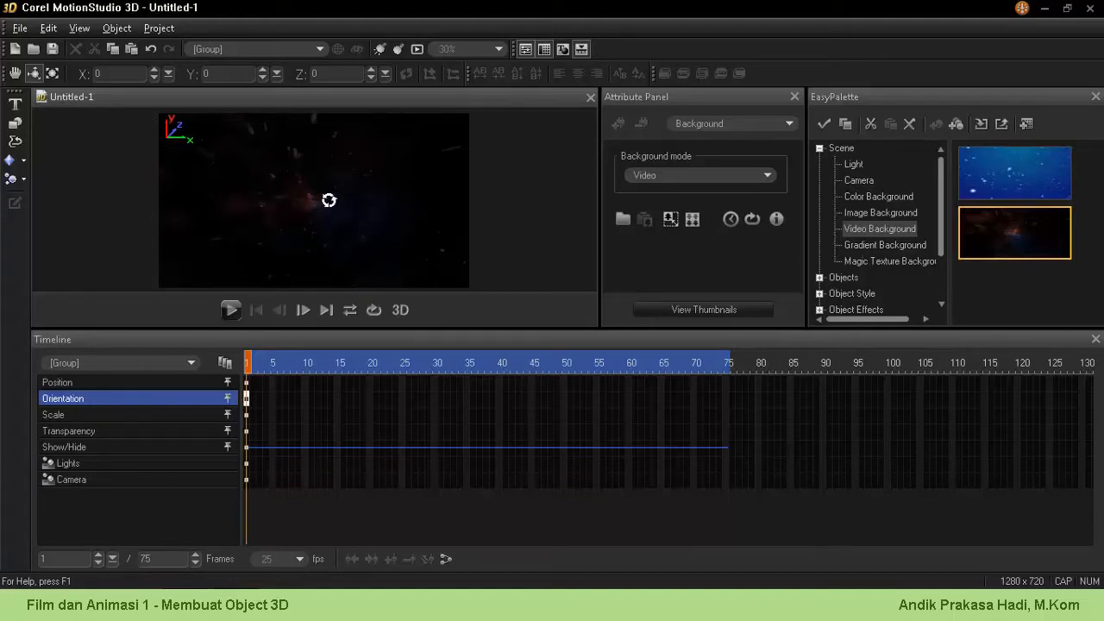
# Step: Scrub through the timeline from frame 1 to about frame 66 to preview the motion of the space video background
pyautogui.click(417, 50)
pyautogui.click(248, 361)
pyautogui.moveTo(248, 361); pyautogui.dragTo(292, 361)
pyautogui.click(346, 361)
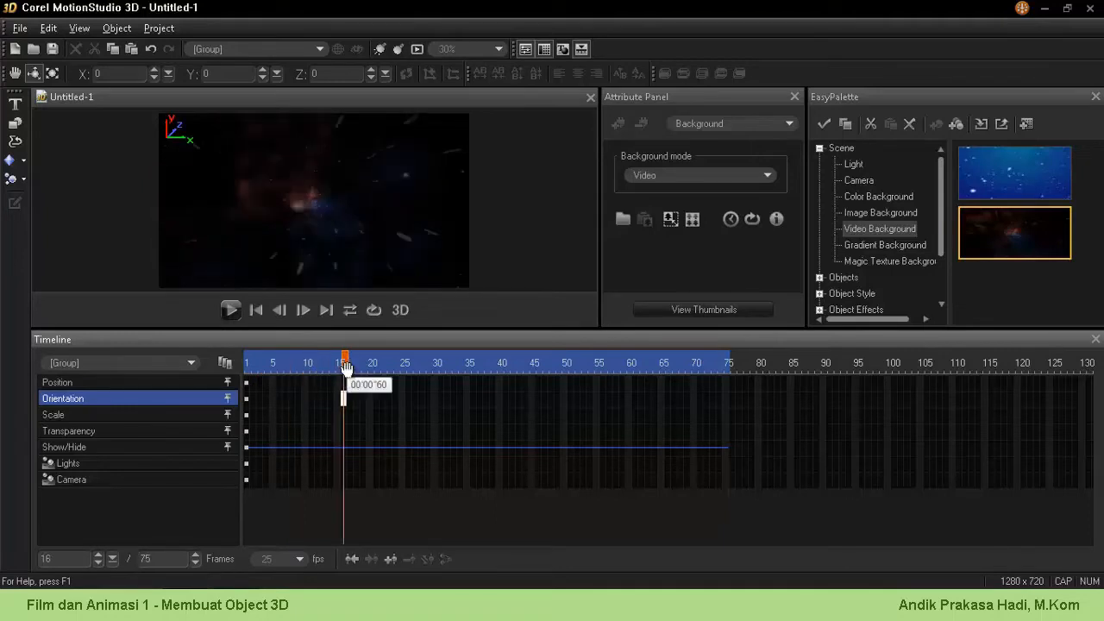
pyautogui.click(379, 364)
pyautogui.click(417, 366)
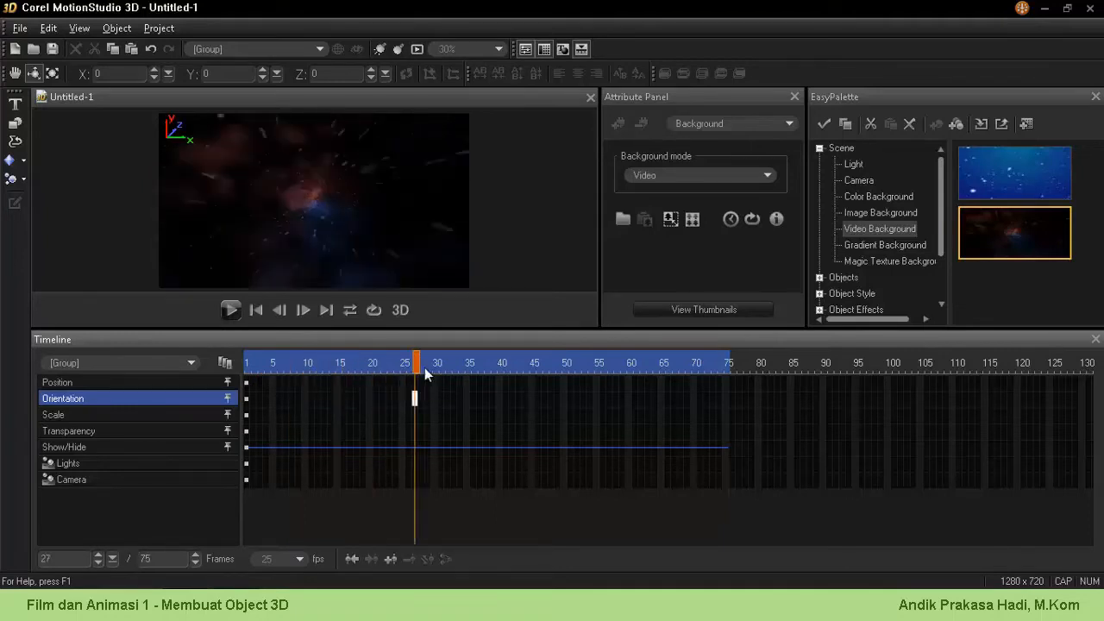
pyautogui.click(449, 370)
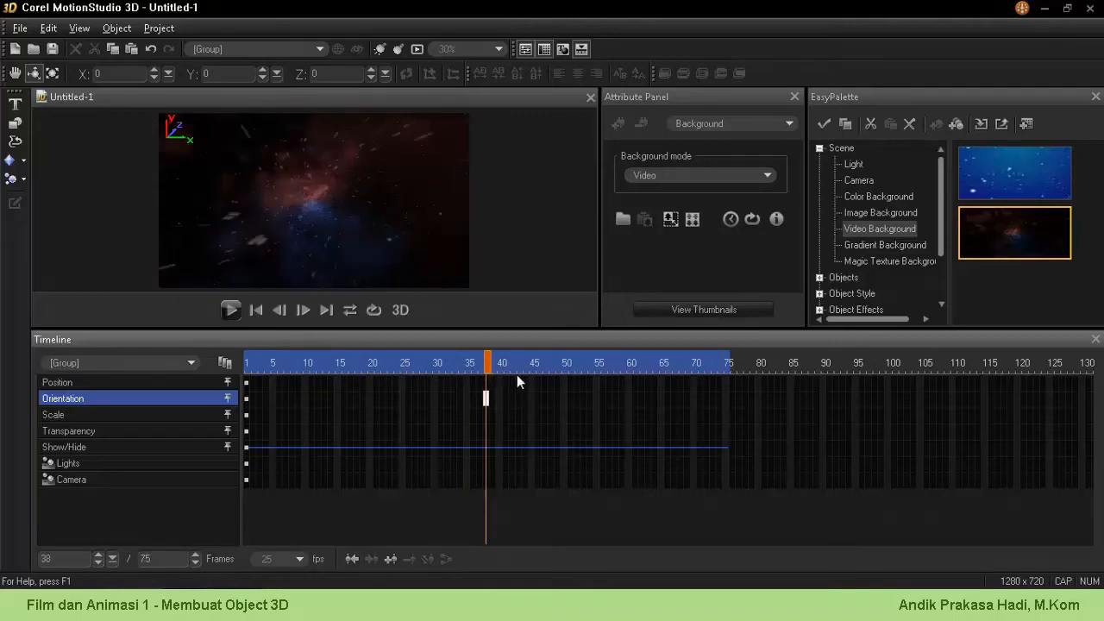
pyautogui.click(517, 382)
pyautogui.click(559, 381)
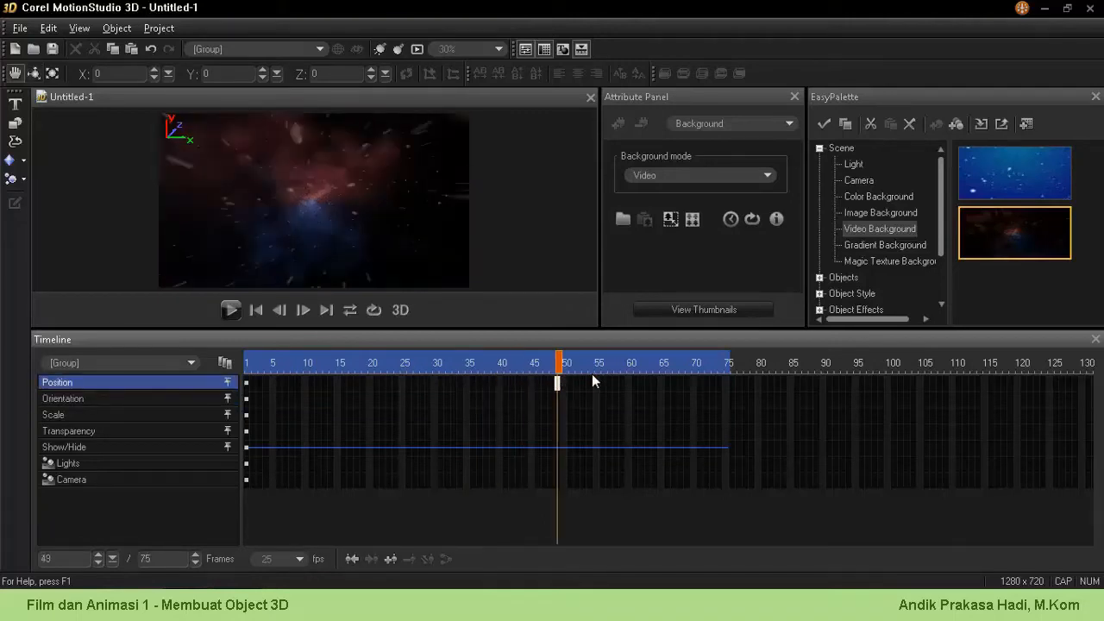
pyautogui.click(591, 377)
pyautogui.click(623, 378)
pyautogui.click(669, 365)
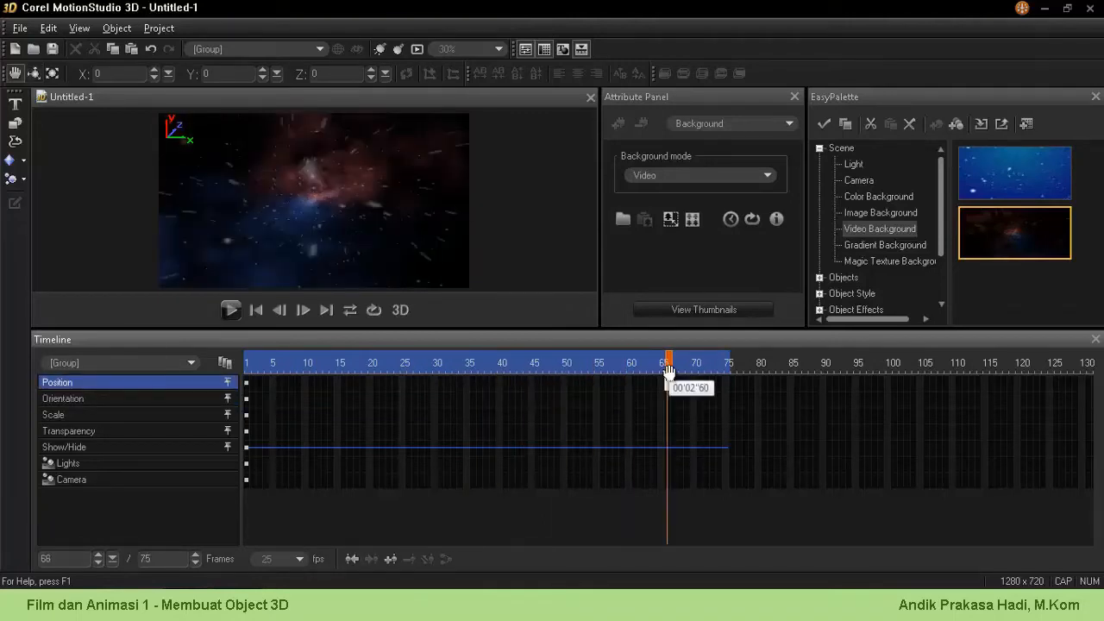
# Step: Play the project animation to the last frame to watch the space video background
pyautogui.click(418, 50)
pyautogui.press('space')
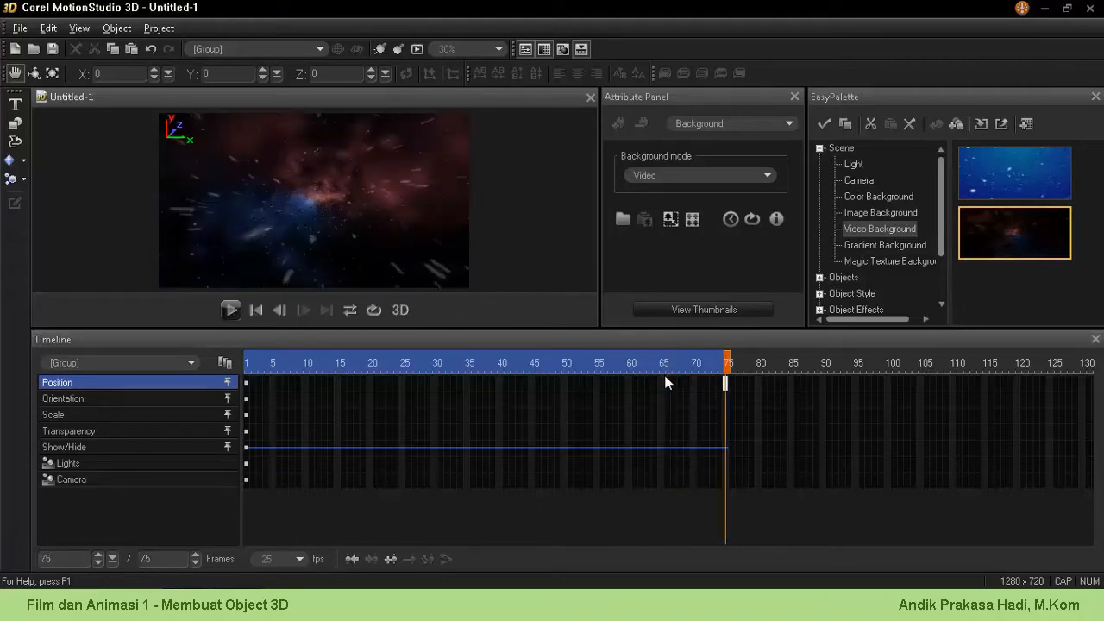
pyautogui.press('space')
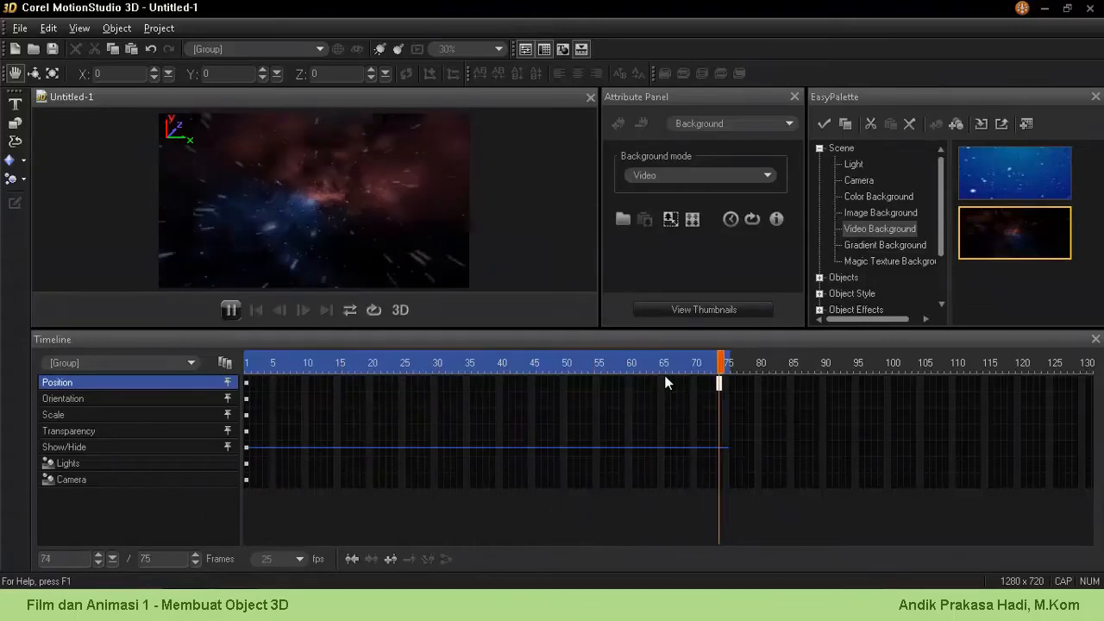
pyautogui.press('space')
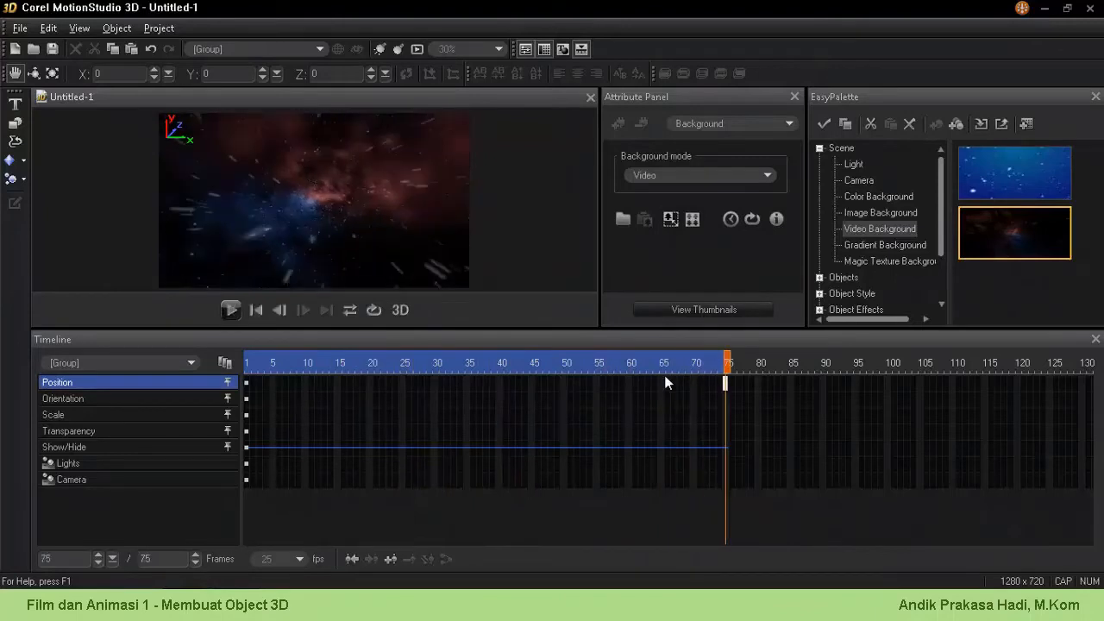
# Step: Apply and play the blue bubbles video background, and replace it with the open notebook preset from Image Background
pyautogui.doubleClick(1045, 182)
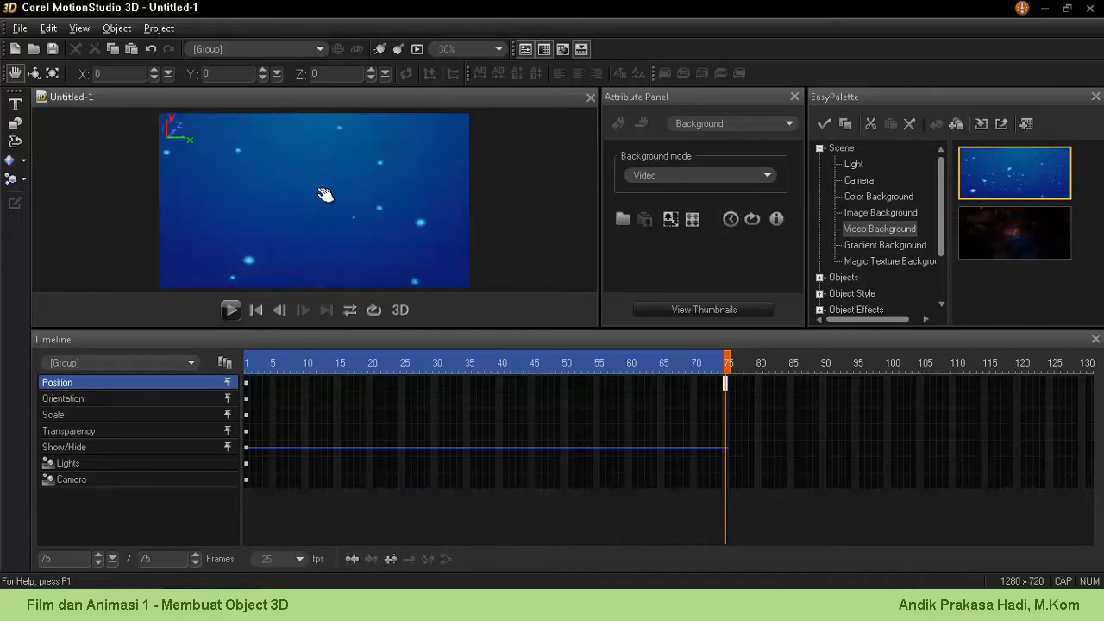
pyautogui.press('space')
pyautogui.click(877, 212)
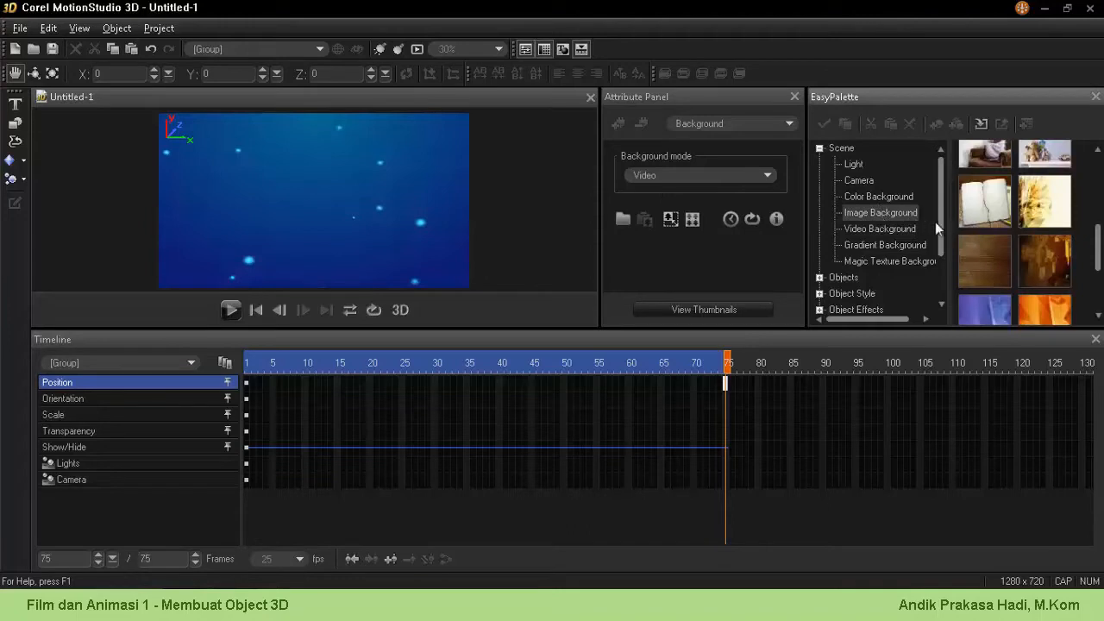
pyautogui.moveTo(985, 219); pyautogui.dragTo(393, 226)
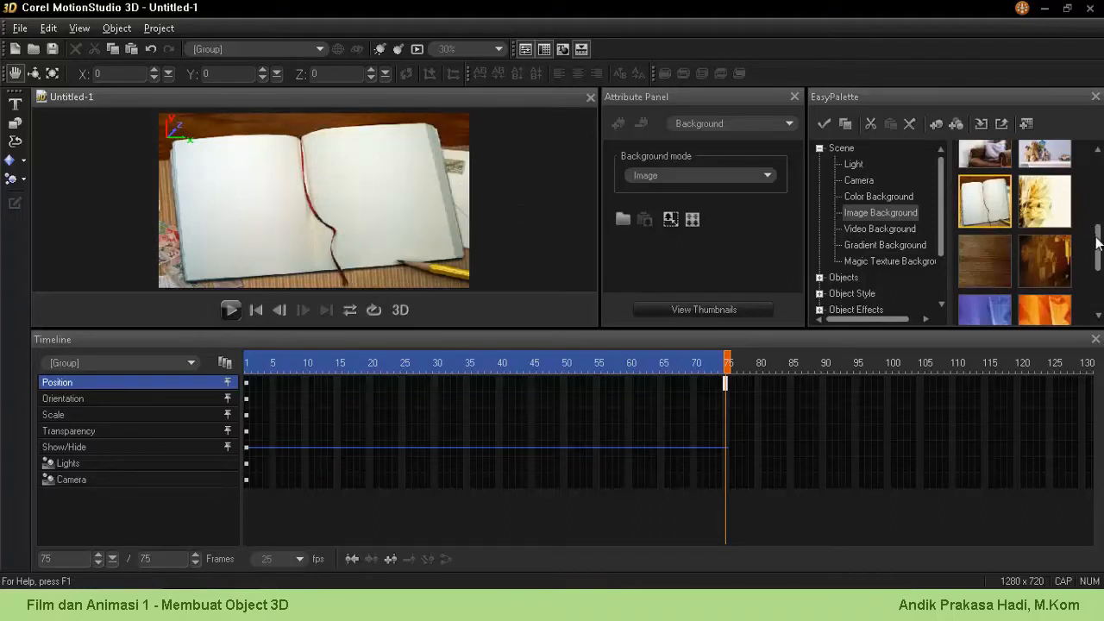
# Step: Apply the dark blue Color Background preset and change the background color to black using the preset swatches
pyautogui.click(910, 198)
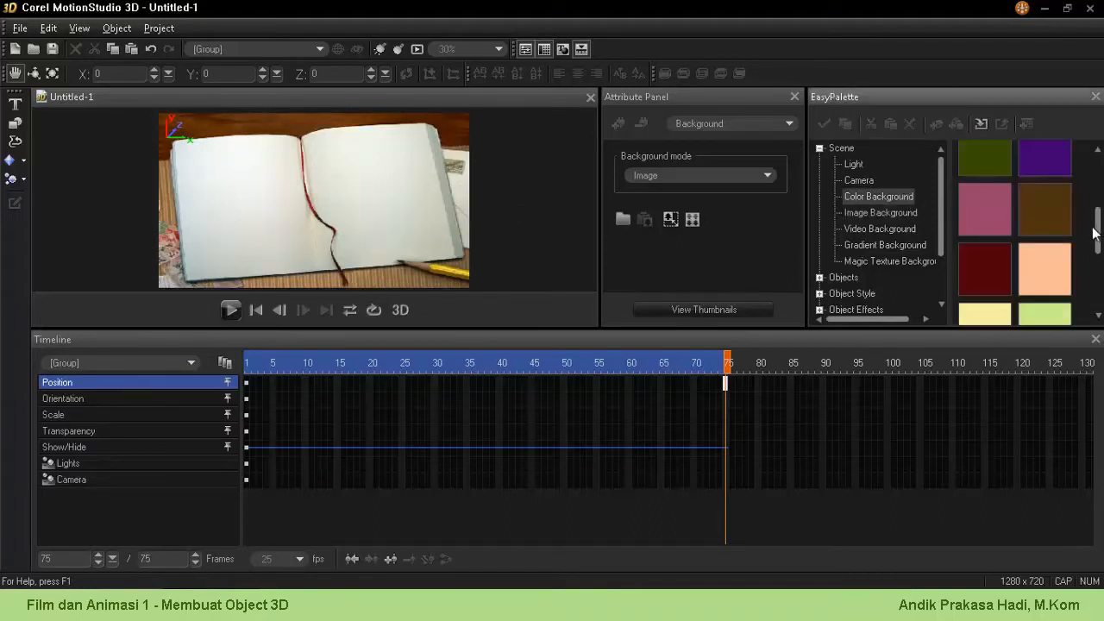
pyautogui.moveTo(1096, 231); pyautogui.dragTo(1093, 164)
pyautogui.moveTo(1044, 229); pyautogui.dragTo(339, 230)
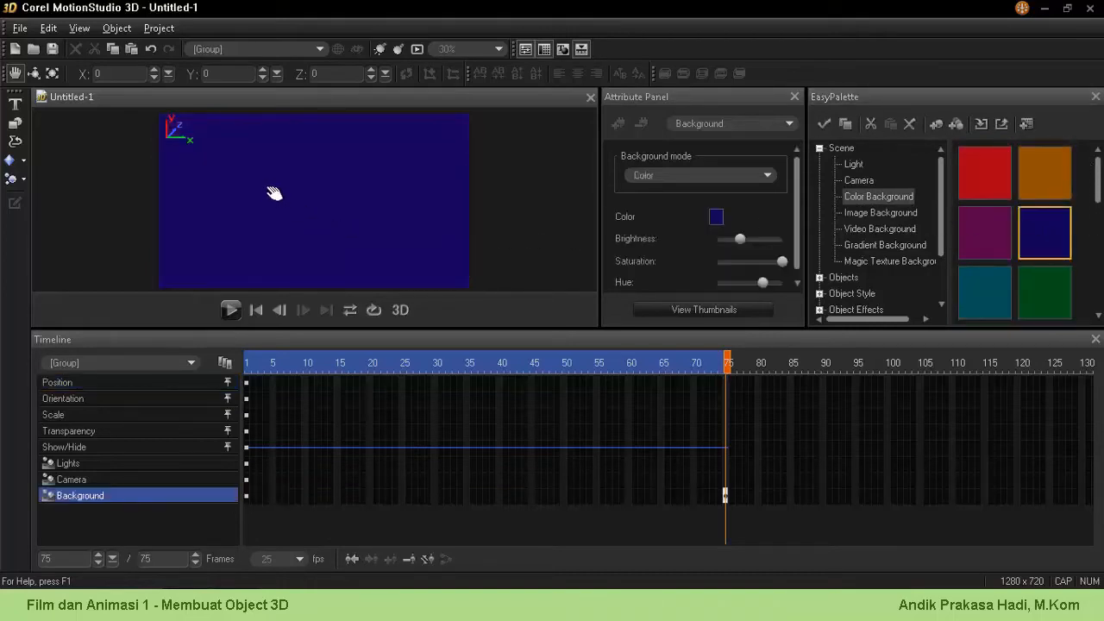
pyautogui.click(718, 217)
pyautogui.click(812, 280)
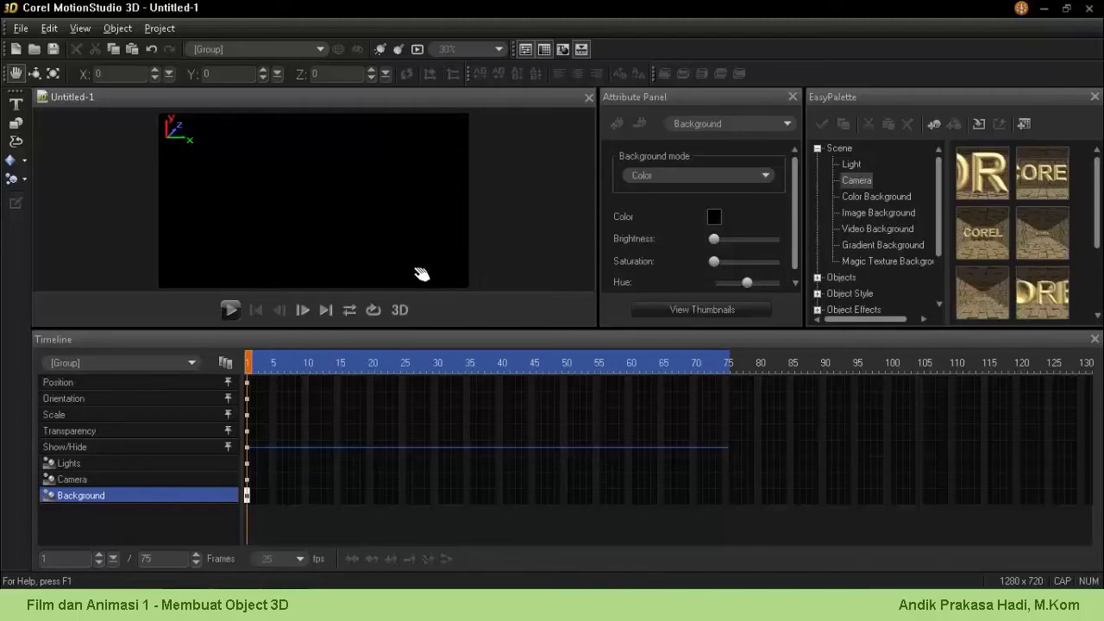
# Step: Insert a 3D text object reading "STEKOM GRAPHIC" in bold Arial at size 21
pyautogui.click(17, 105)
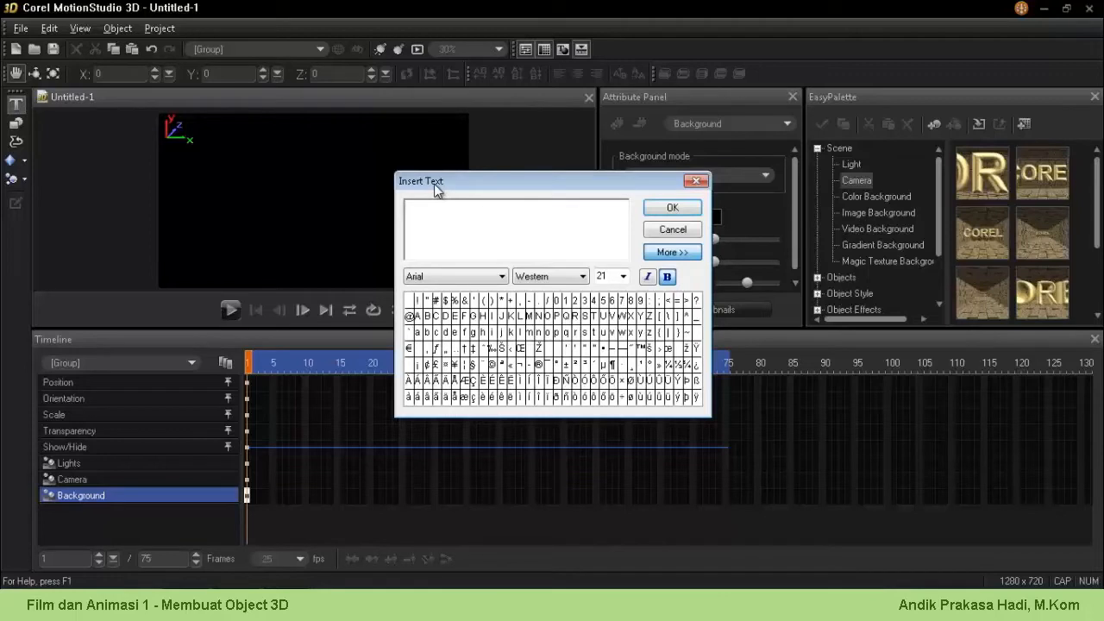
pyautogui.write('STEKOM GRAP')
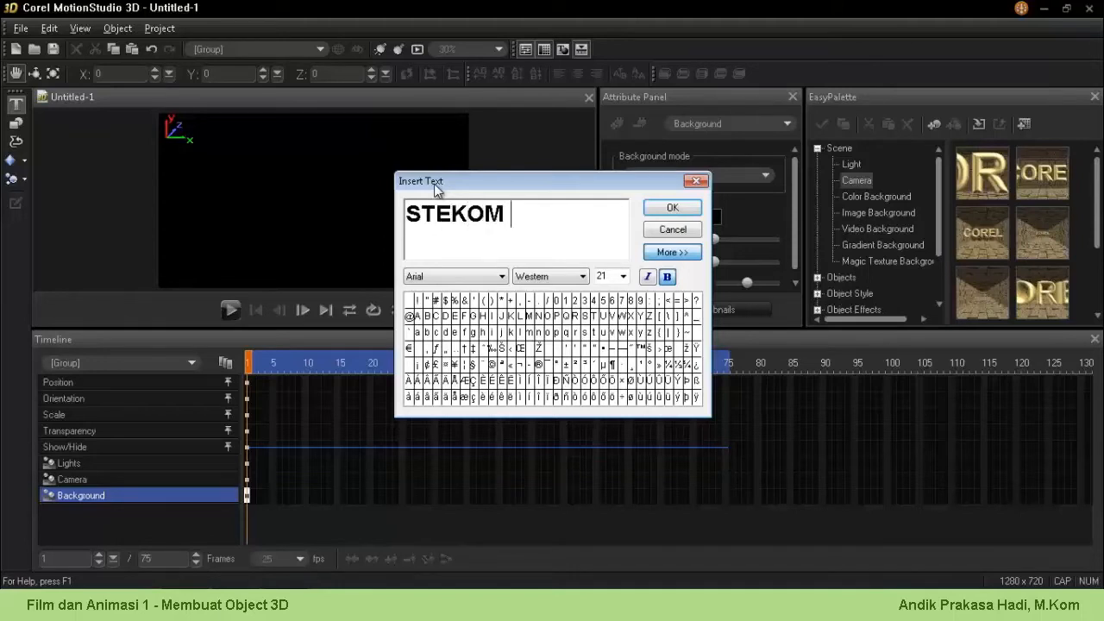
pyautogui.write('HIC')
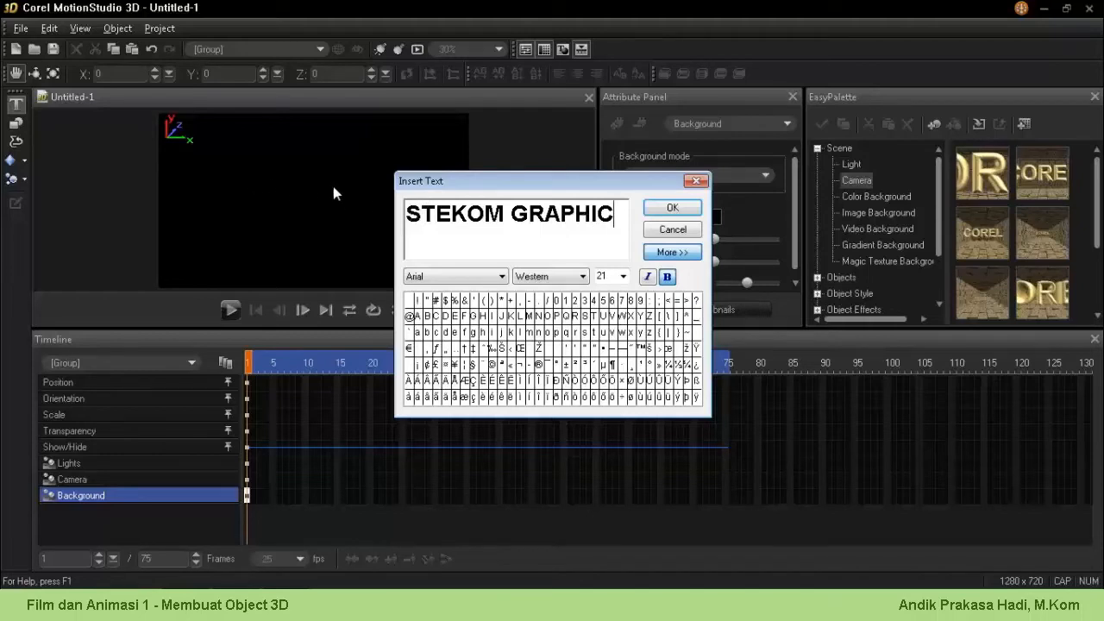
pyautogui.click(672, 207)
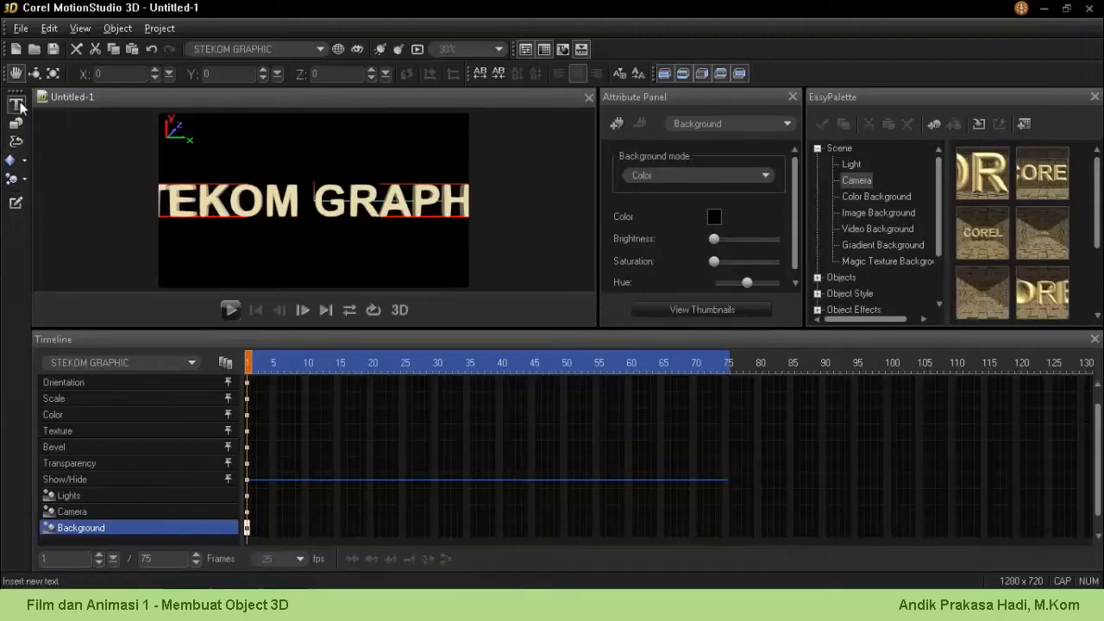
# Step: Edit the text object so that STEKOM and GRAPHIC stand on two separate lines
pyautogui.click(17, 210)
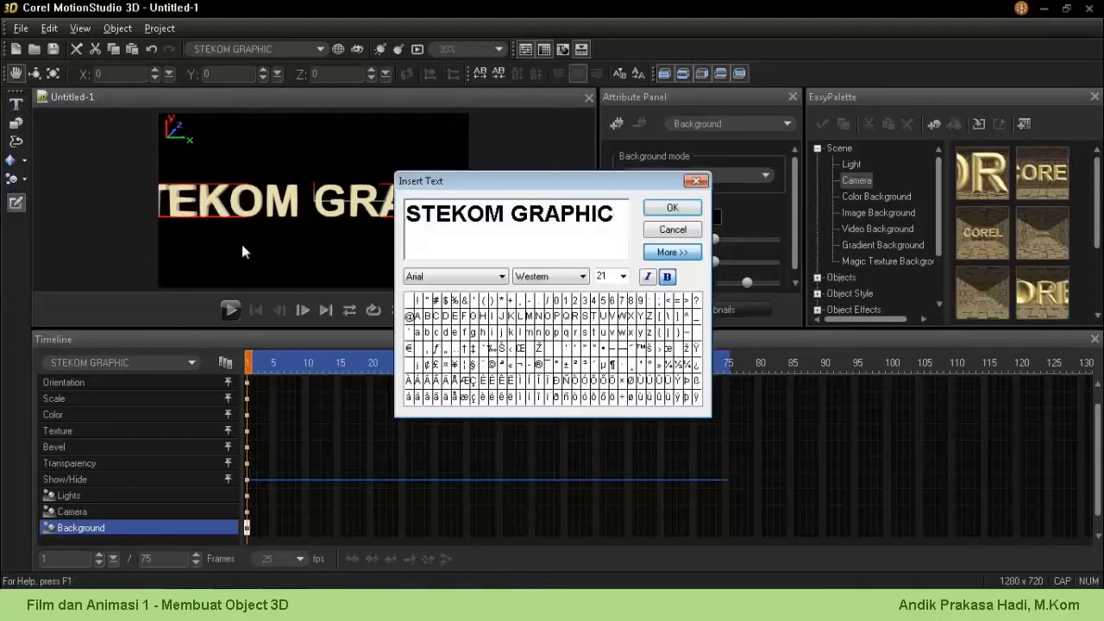
pyautogui.click(512, 218)
pyautogui.press('BackSpace')
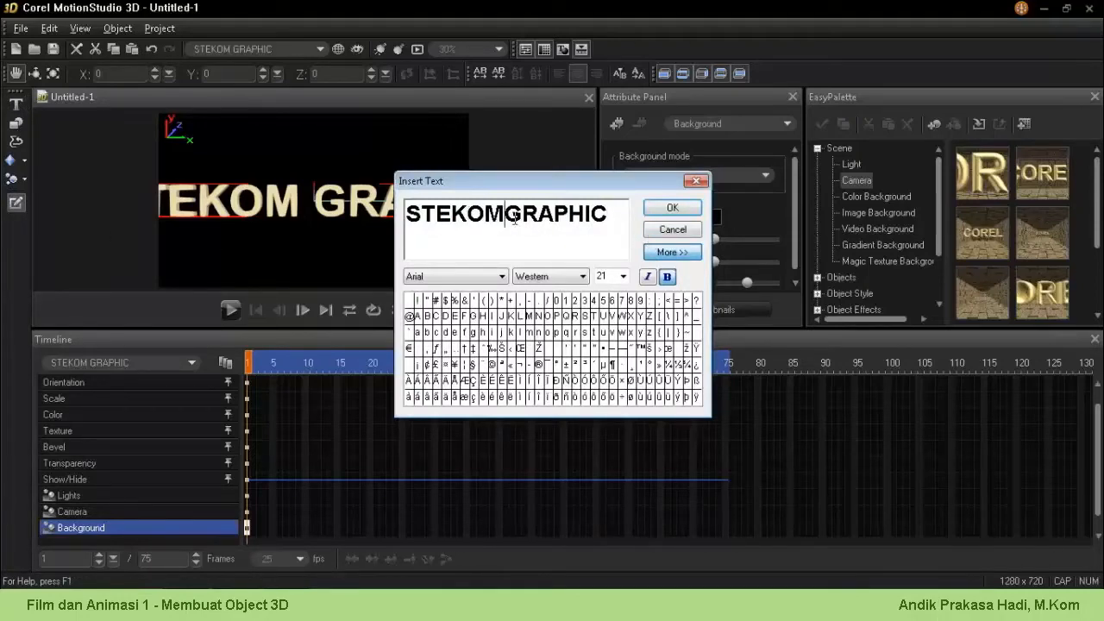
pyautogui.press('Return')
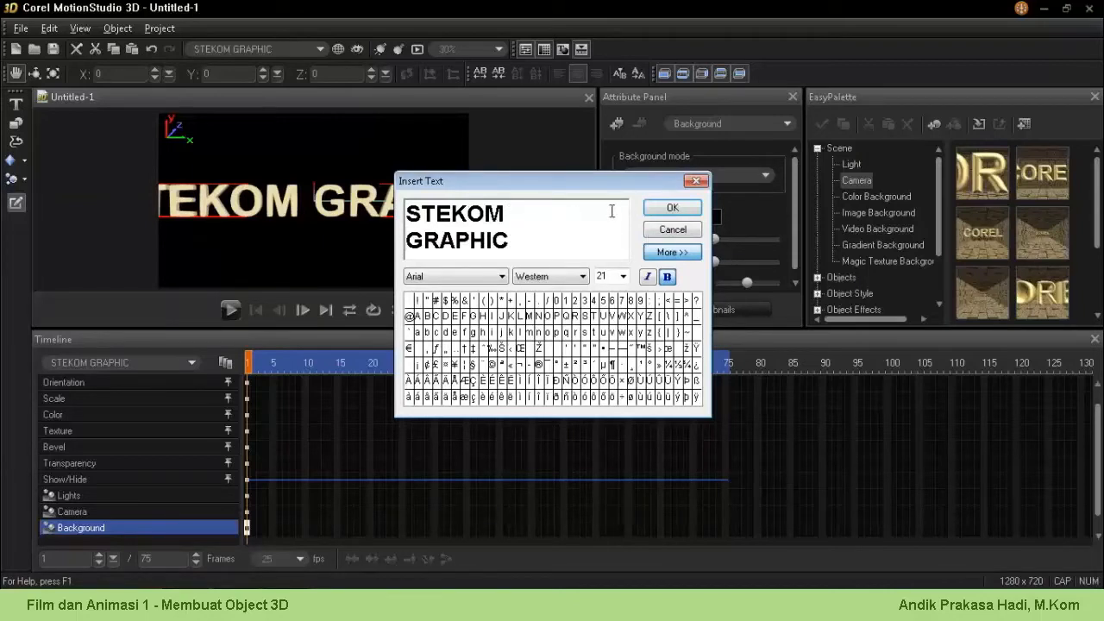
pyautogui.click(657, 207)
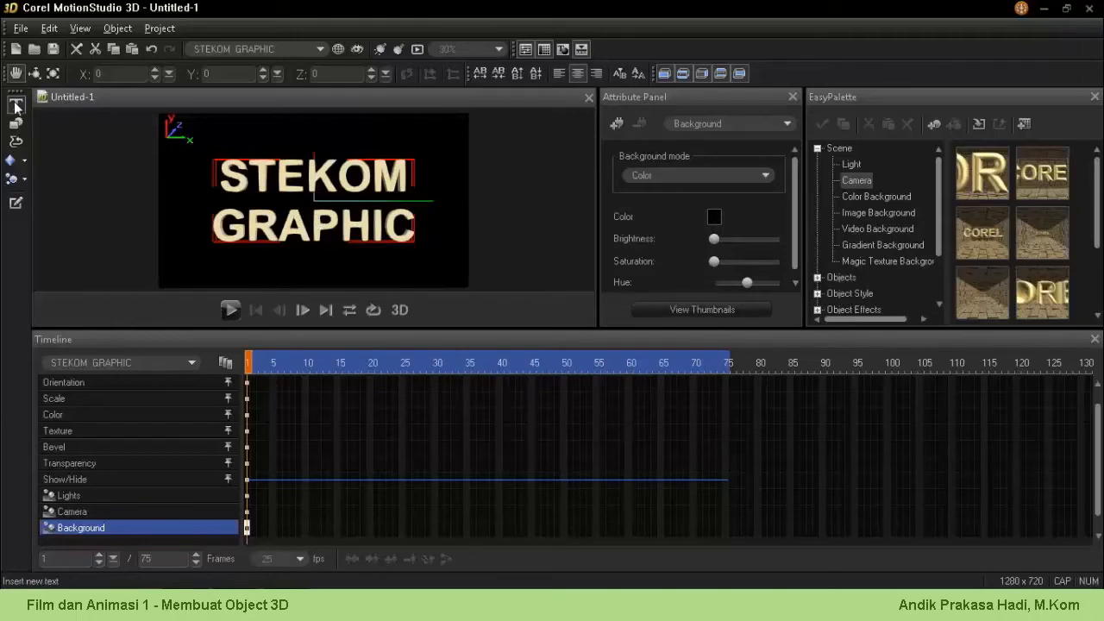
# Step: Set the font size of the word GRAPHIC in the text object to 11
pyautogui.click(16, 203)
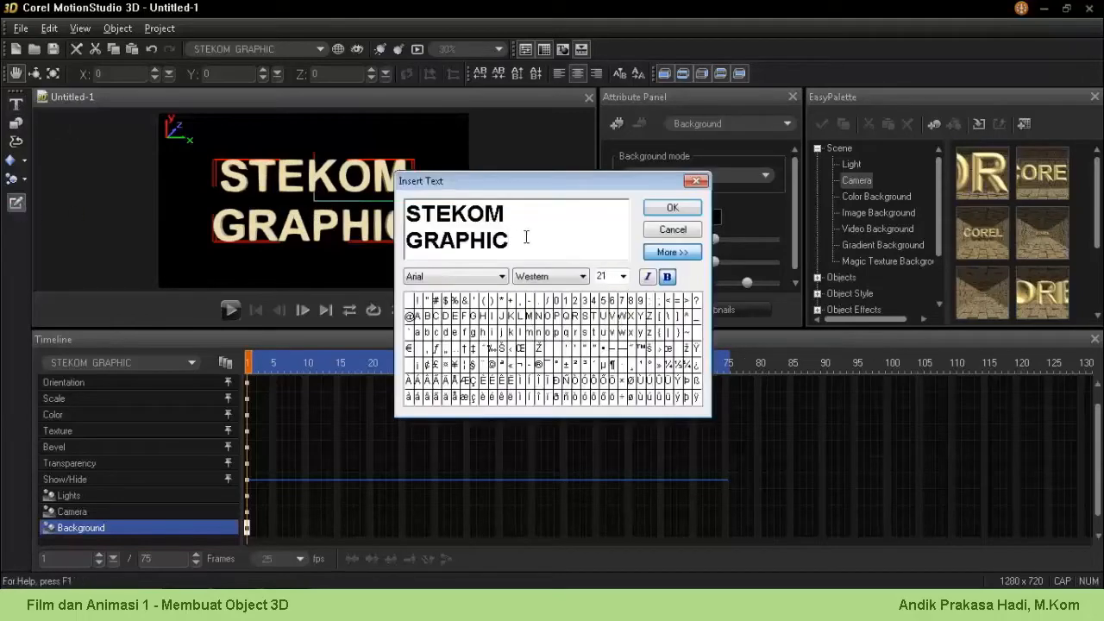
pyautogui.moveTo(526, 237); pyautogui.dragTo(327, 239)
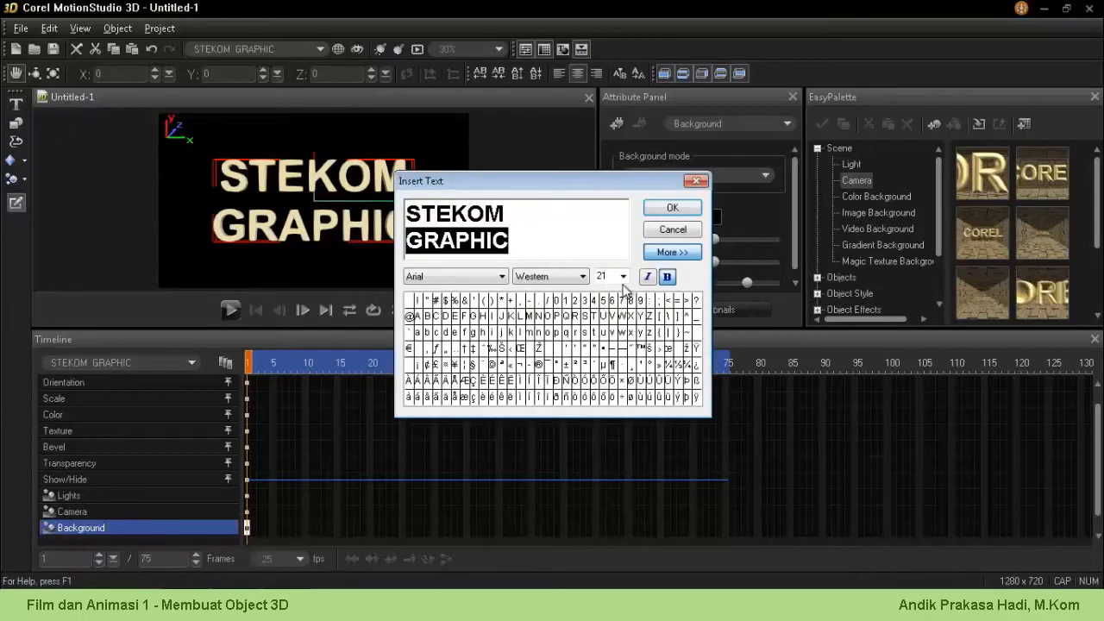
pyautogui.click(623, 277)
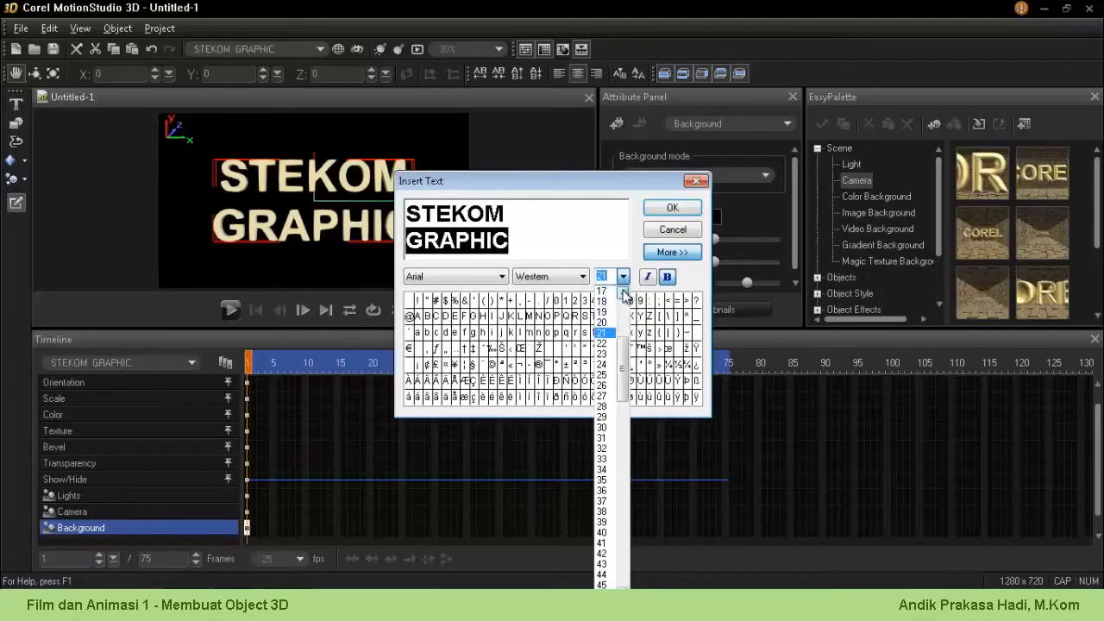
pyautogui.scroll(3, 626, 296)
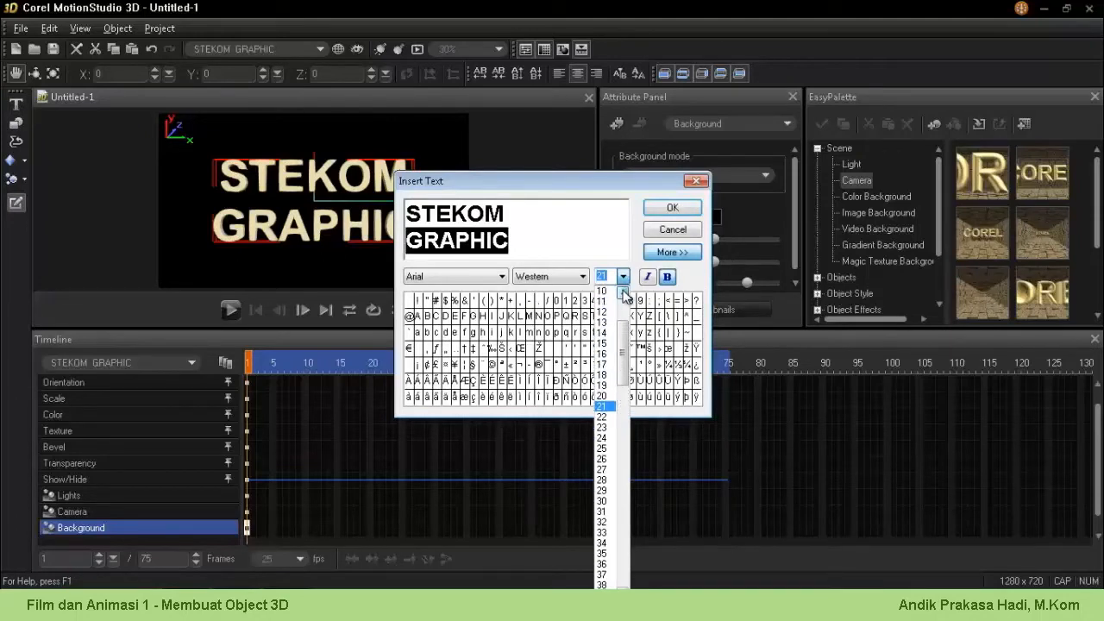
pyautogui.click(601, 301)
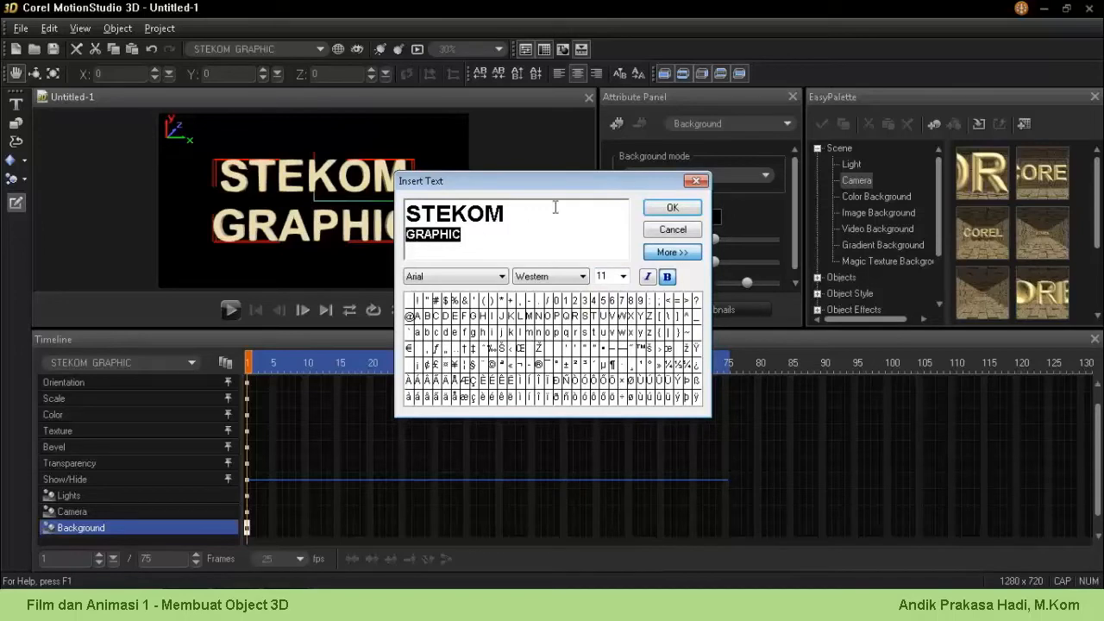
pyautogui.click(660, 209)
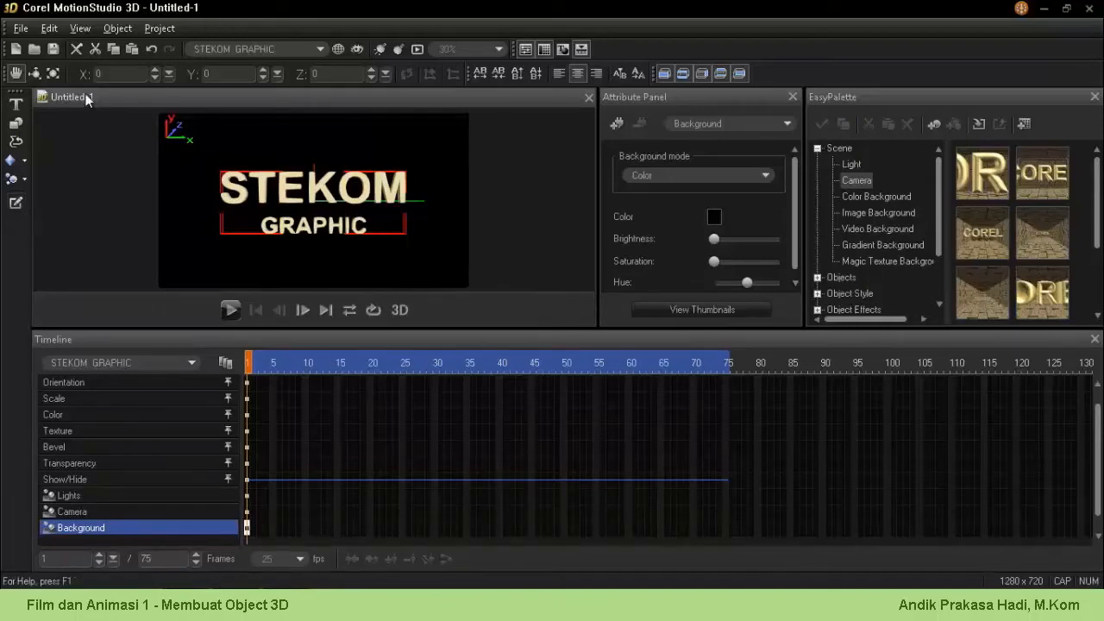
# Step: Try rotating the 3D text object freehand in the preview and return it to its front-facing orientation
pyautogui.click(36, 73)
pyautogui.moveTo(297, 182)
pyautogui.mouseDown()
pyautogui.moveTo(318, 197)
pyautogui.moveTo(394, 199)
pyautogui.moveTo(379, 158)
pyautogui.moveTo(304, 227)
pyautogui.moveTo(259, 239)
pyautogui.moveTo(254, 192)
pyautogui.moveTo(278, 135)
pyautogui.moveTo(370, 159)
pyautogui.moveTo(299, 179)
pyautogui.moveTo(298, 236)
pyautogui.moveTo(302, 178)
pyautogui.moveTo(423, 190)
pyautogui.moveTo(409, 123)
pyautogui.moveTo(377, 156)
pyautogui.moveTo(295, 187)
pyautogui.mouseUp()
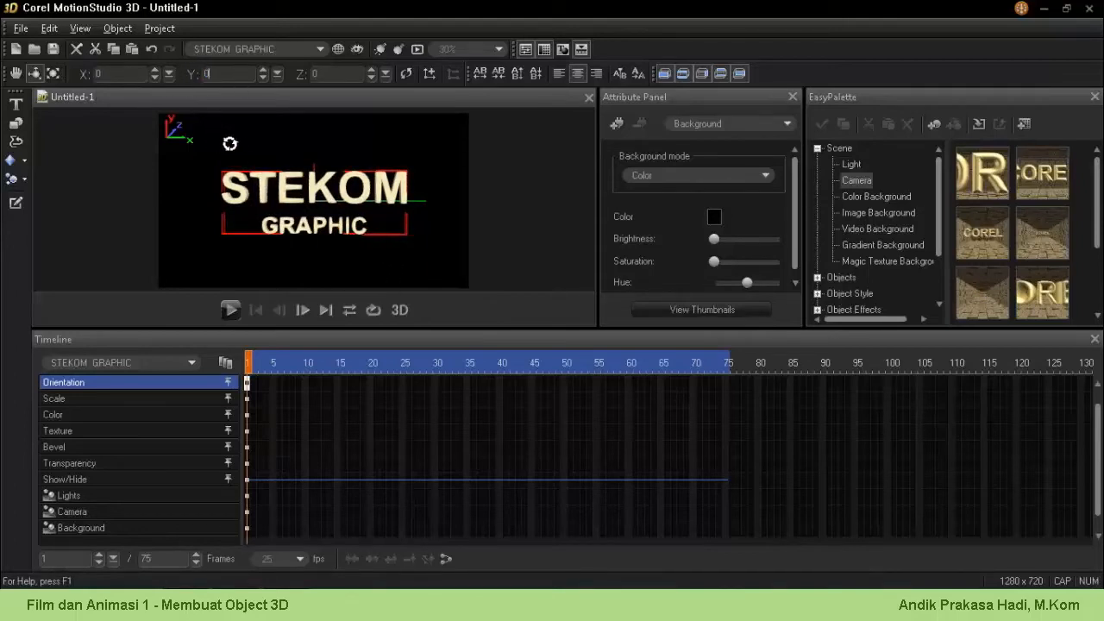
pyautogui.moveTo(229, 143); pyautogui.dragTo(332, 161)
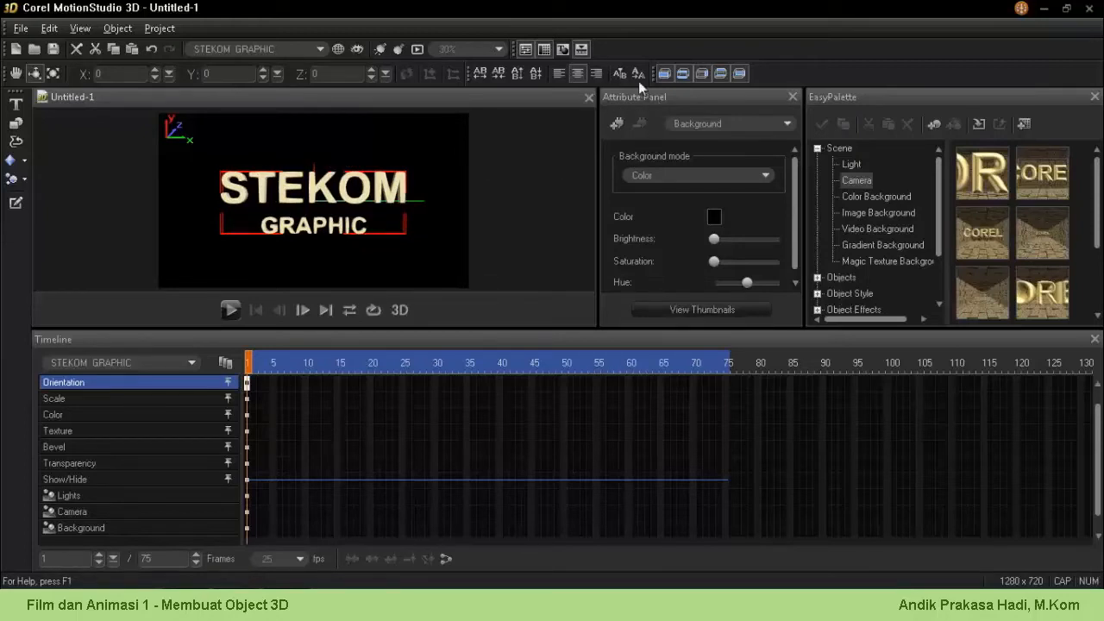
# Step: Set the text object's surface color to bright red after trying blue, pink and dark red swatches
pyautogui.click(736, 126)
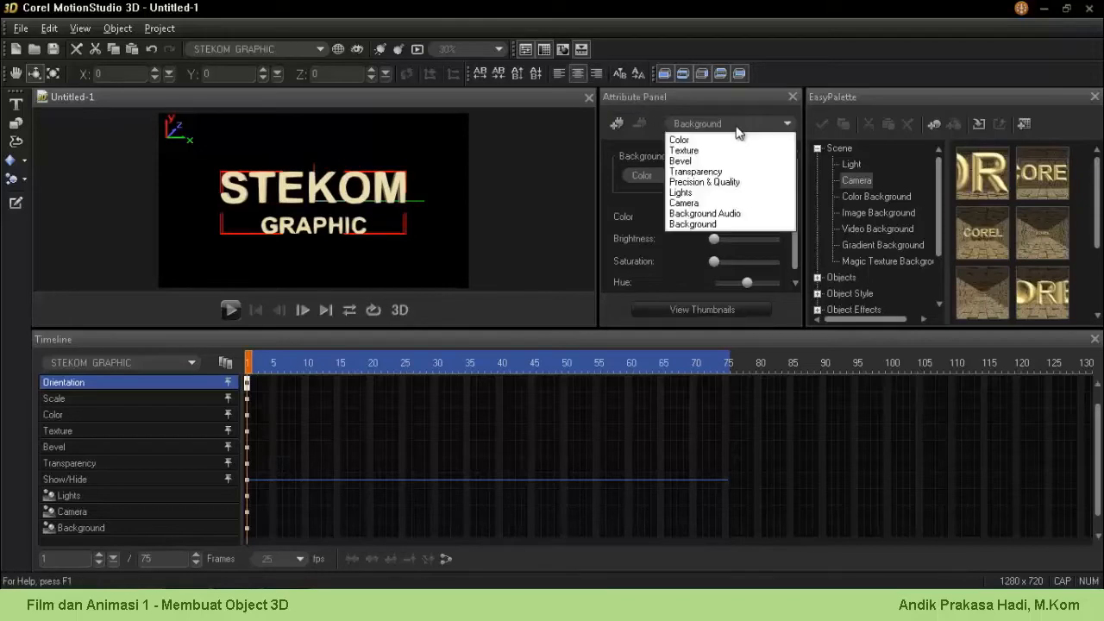
pyautogui.click(681, 141)
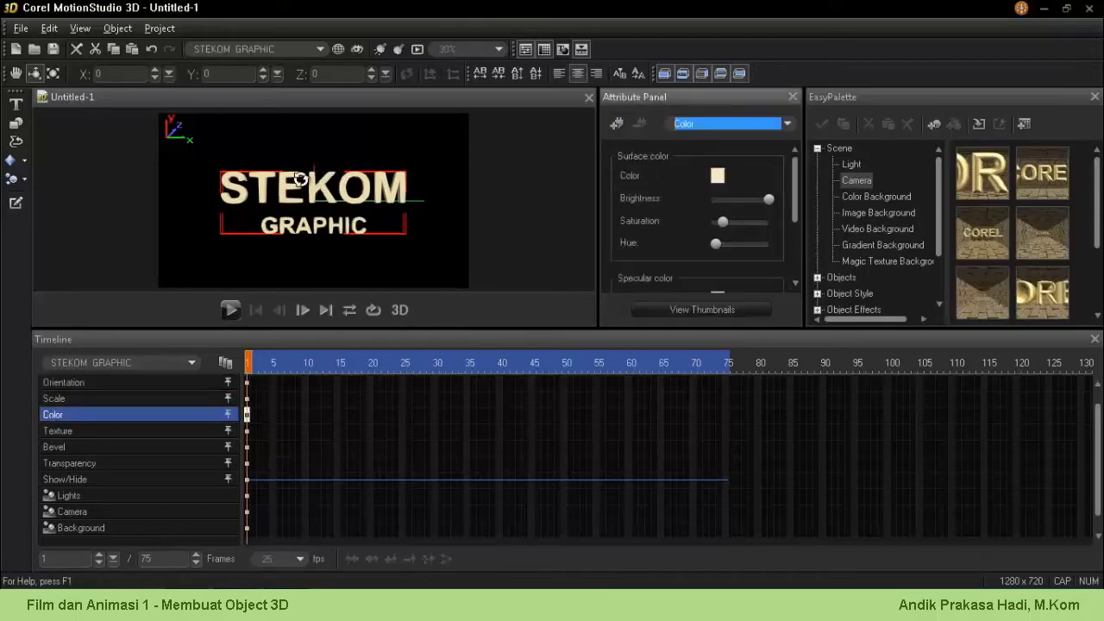
pyautogui.click(719, 177)
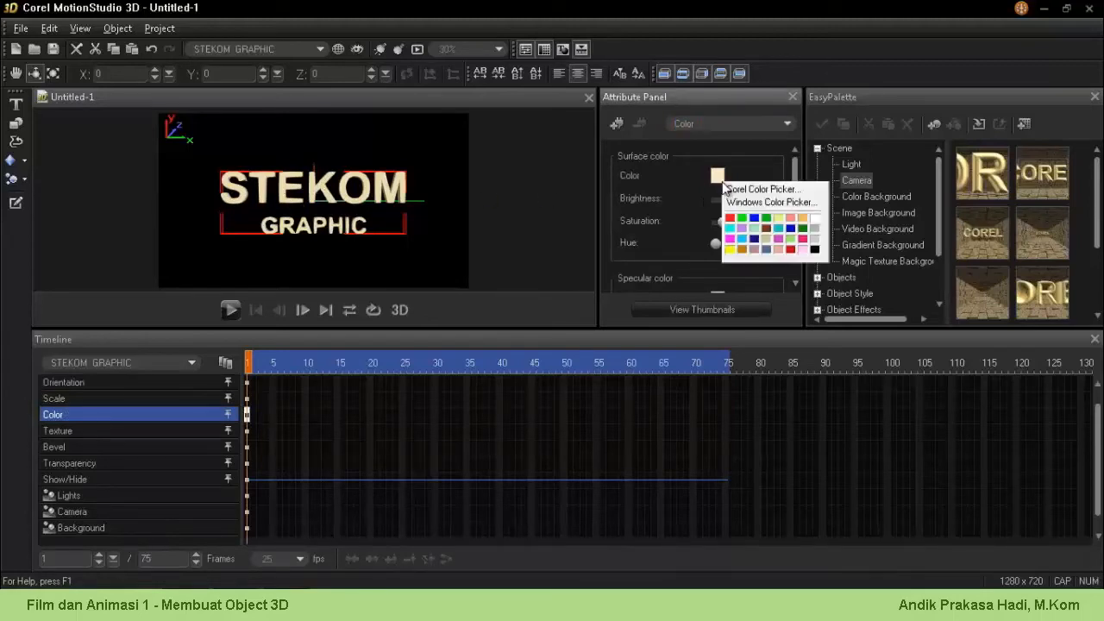
pyautogui.click(752, 222)
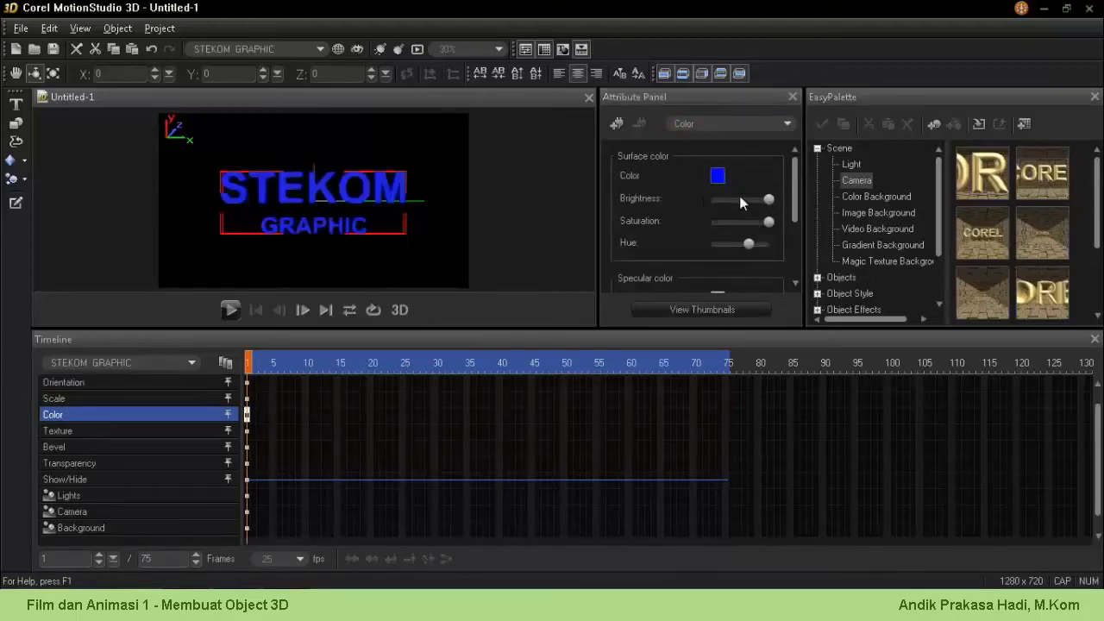
pyautogui.click(718, 176)
pyautogui.click(800, 236)
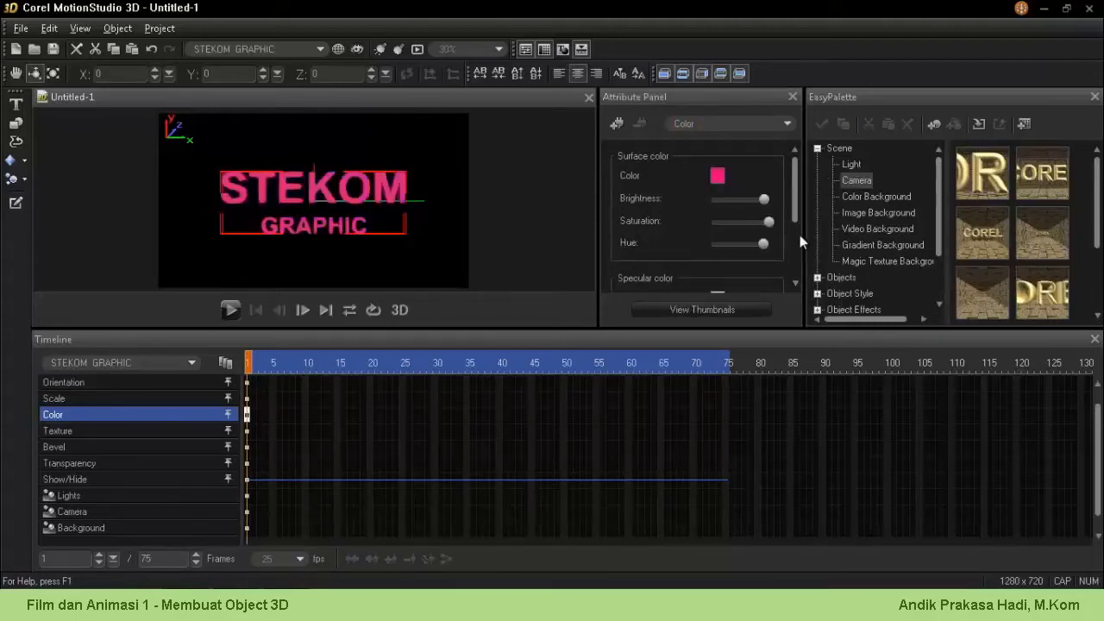
pyautogui.click(718, 176)
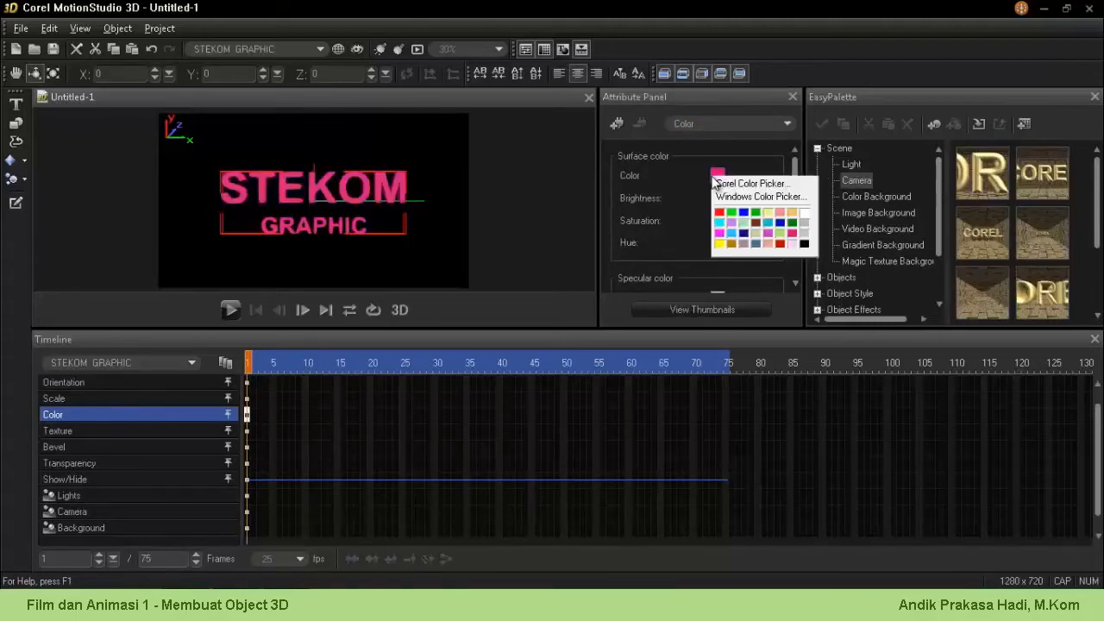
pyautogui.click(780, 243)
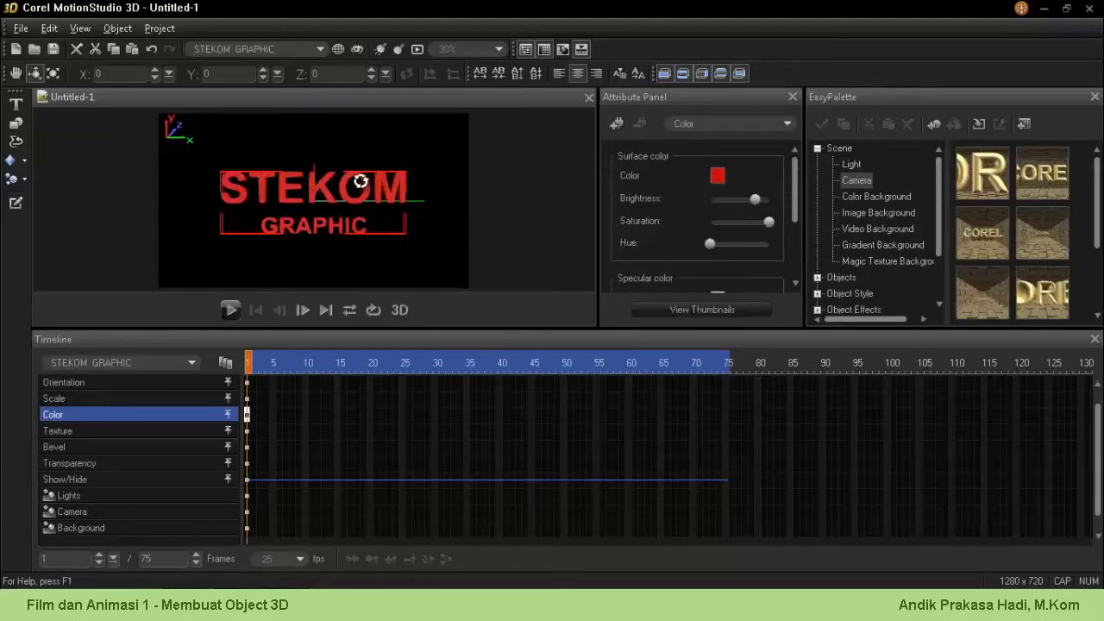
pyautogui.click(717, 177)
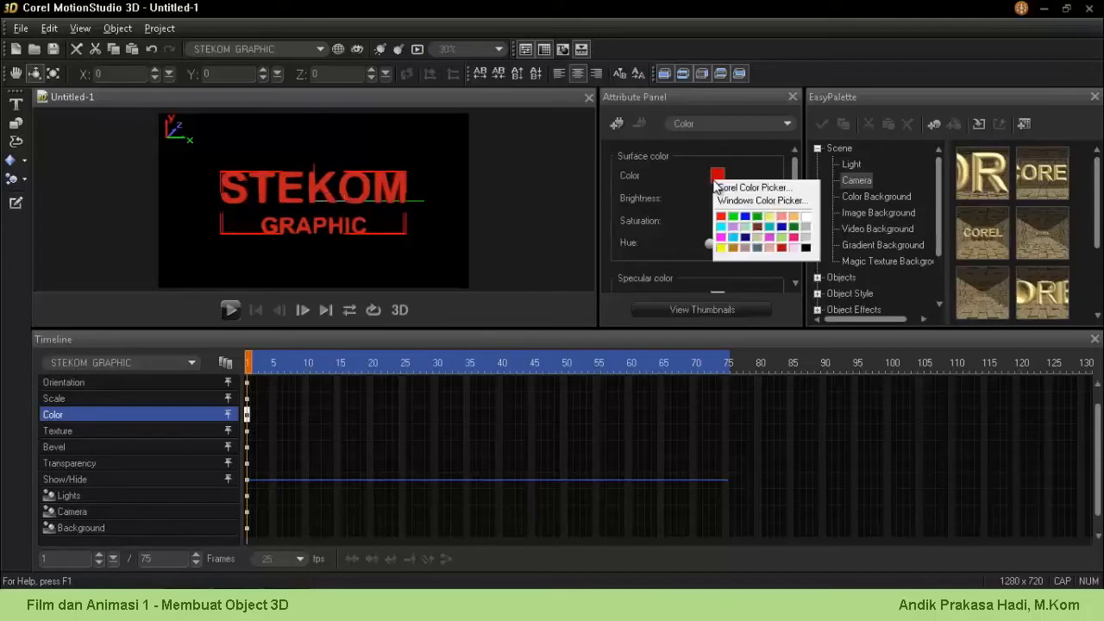
pyautogui.click(721, 217)
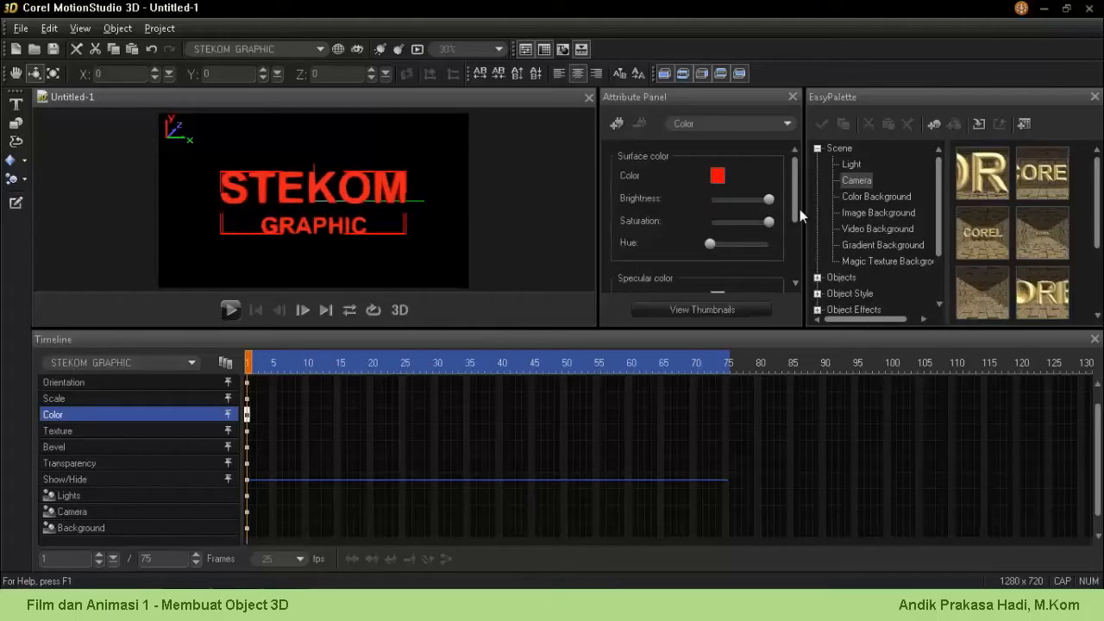
# Step: Rotate the 3D text freehand to about X 7, Y 37 degrees to inspect its lit faces and sides
pyautogui.moveTo(796, 210); pyautogui.dragTo(794, 241)
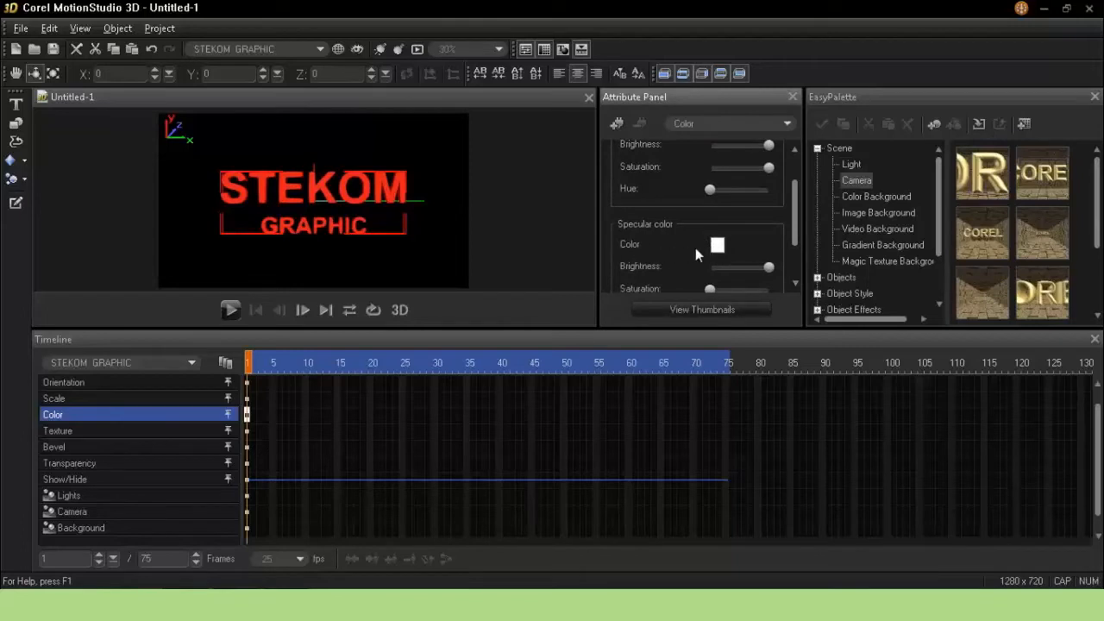
pyautogui.moveTo(396, 157); pyautogui.dragTo(419, 123)
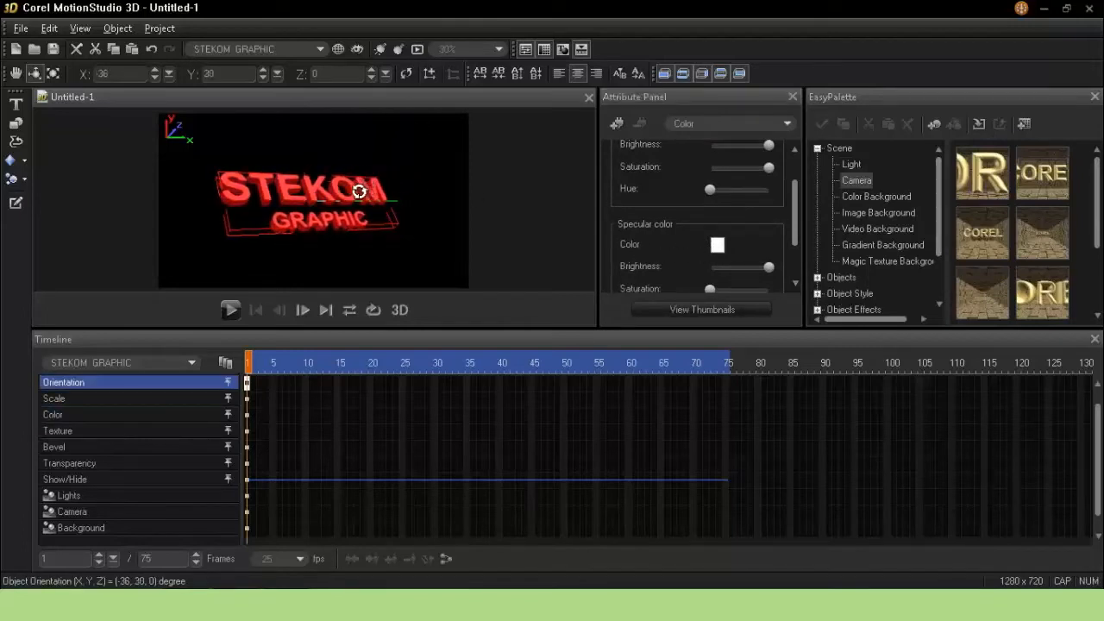
pyautogui.moveTo(359, 192); pyautogui.dragTo(382, 184)
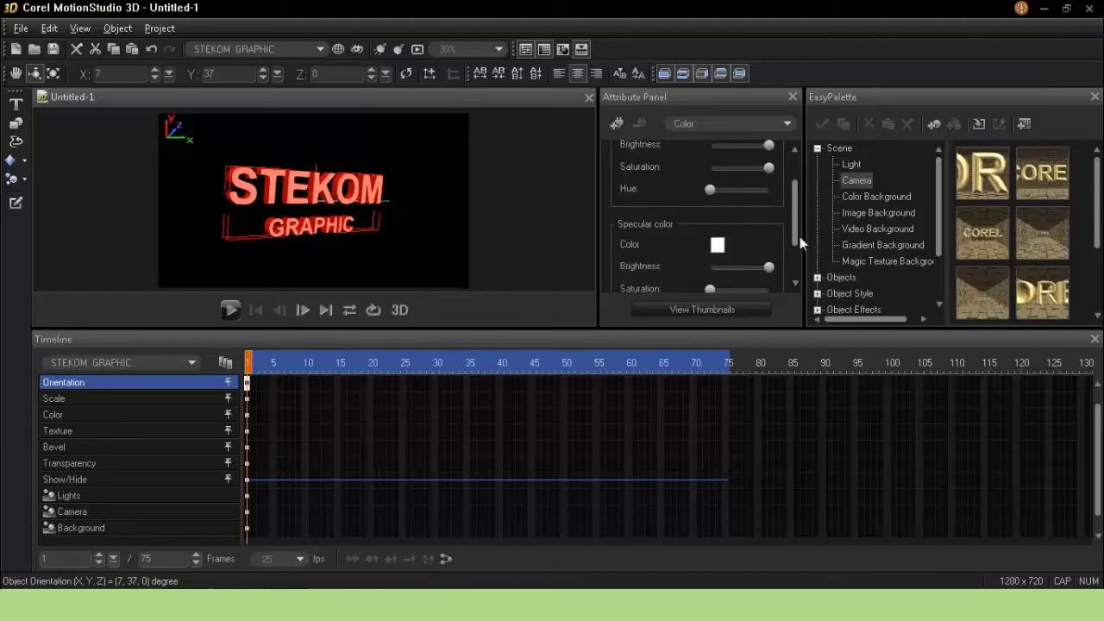
# Step: Set the text object's specular color to light pink and adjust its saturation to about 79
pyautogui.moveTo(798, 237)
pyautogui.mouseDown()
pyautogui.moveTo(797, 247)
pyautogui.moveTo(799, 229)
pyautogui.mouseUp()
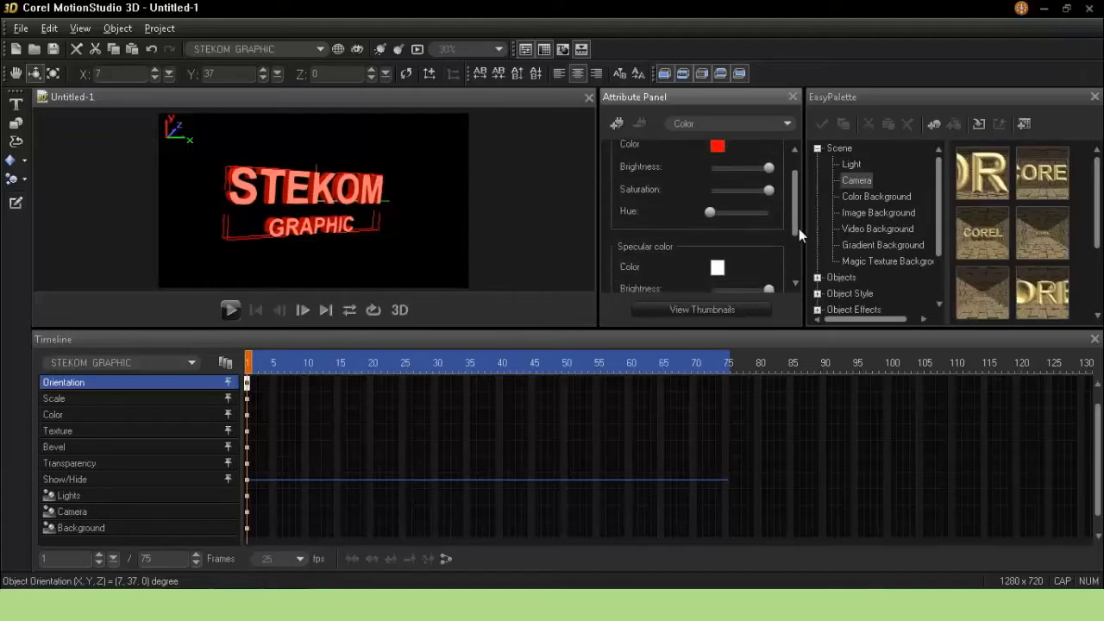
pyautogui.click(718, 268)
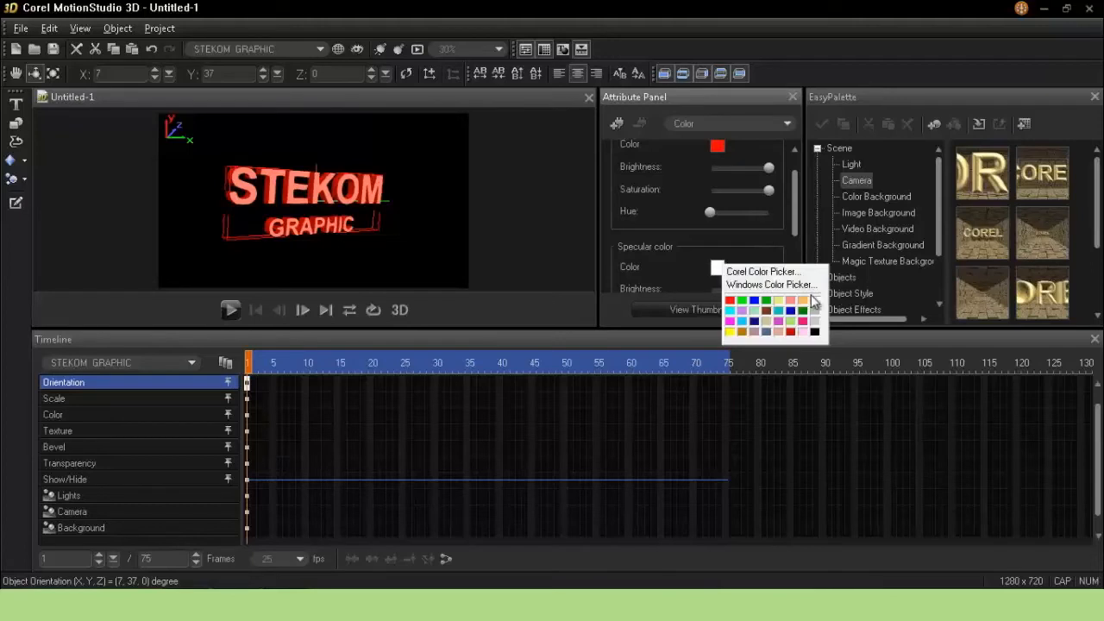
pyautogui.click(803, 331)
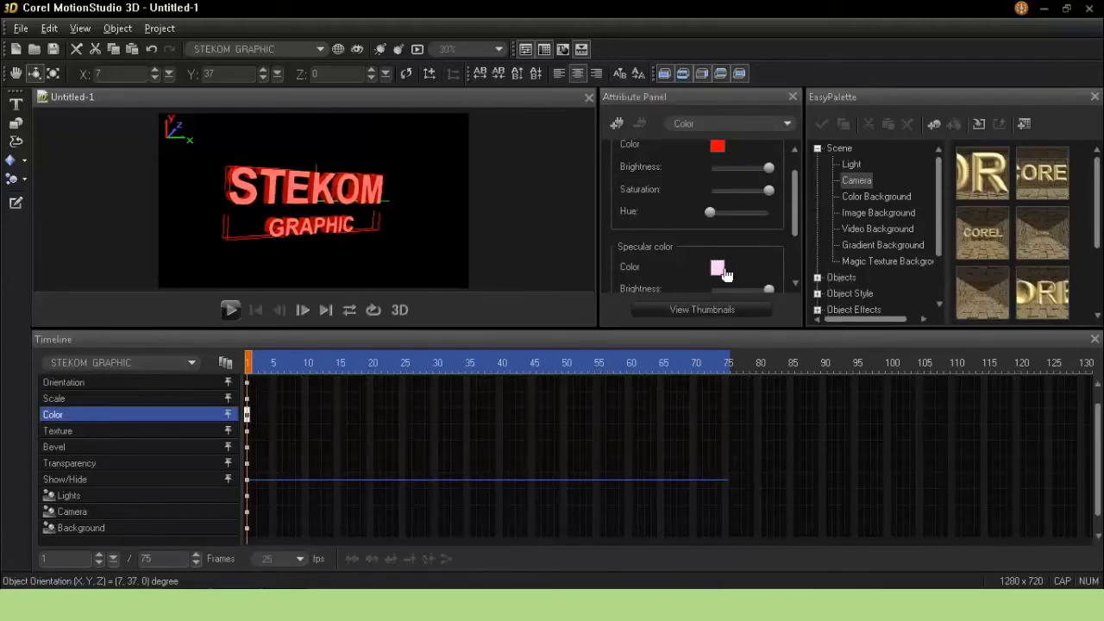
pyautogui.moveTo(797, 230); pyautogui.dragTo(738, 258)
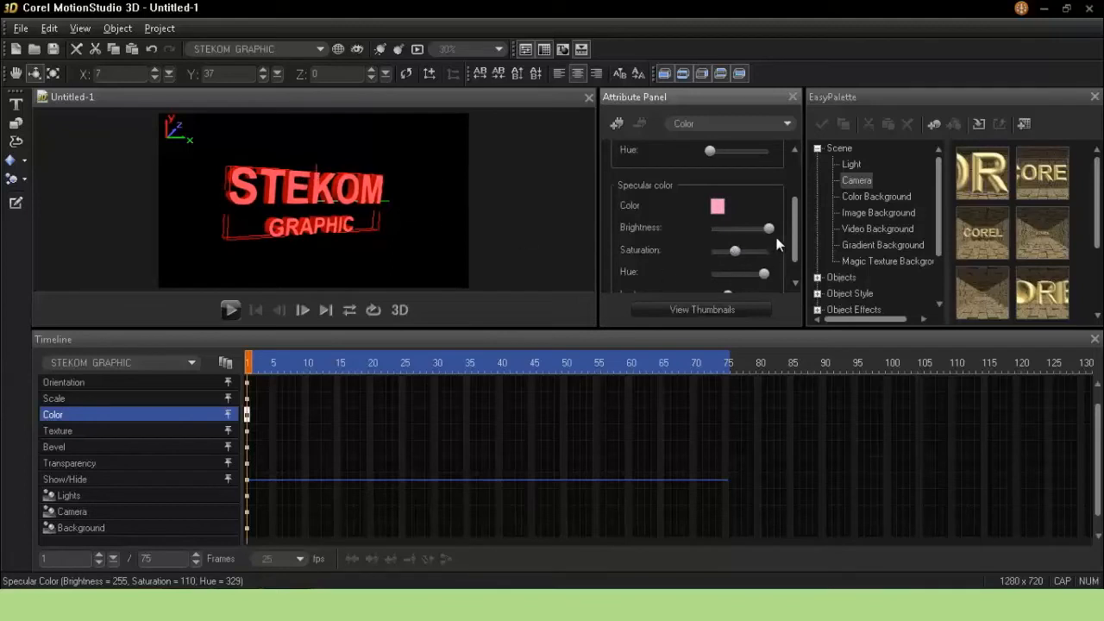
pyautogui.moveTo(769, 231); pyautogui.dragTo(728, 255)
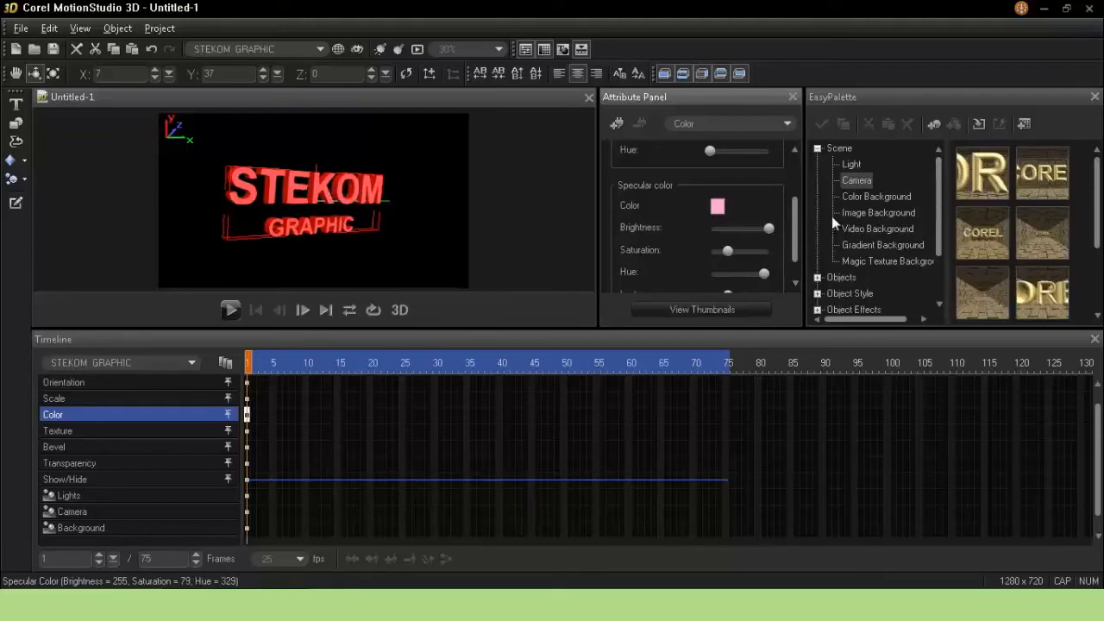
# Step: Change the text's surface color to a darker red in the Corel Color Picker, fine-tuning hue and shade from the #C40000 swatch
pyautogui.scroll(3, 795, 213)
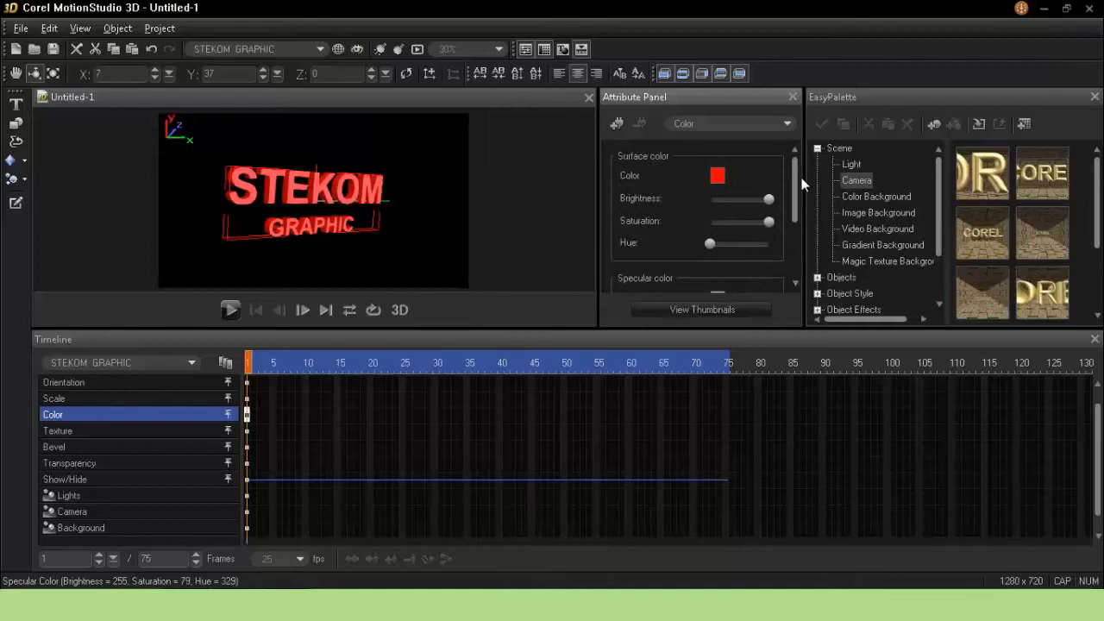
pyautogui.click(718, 177)
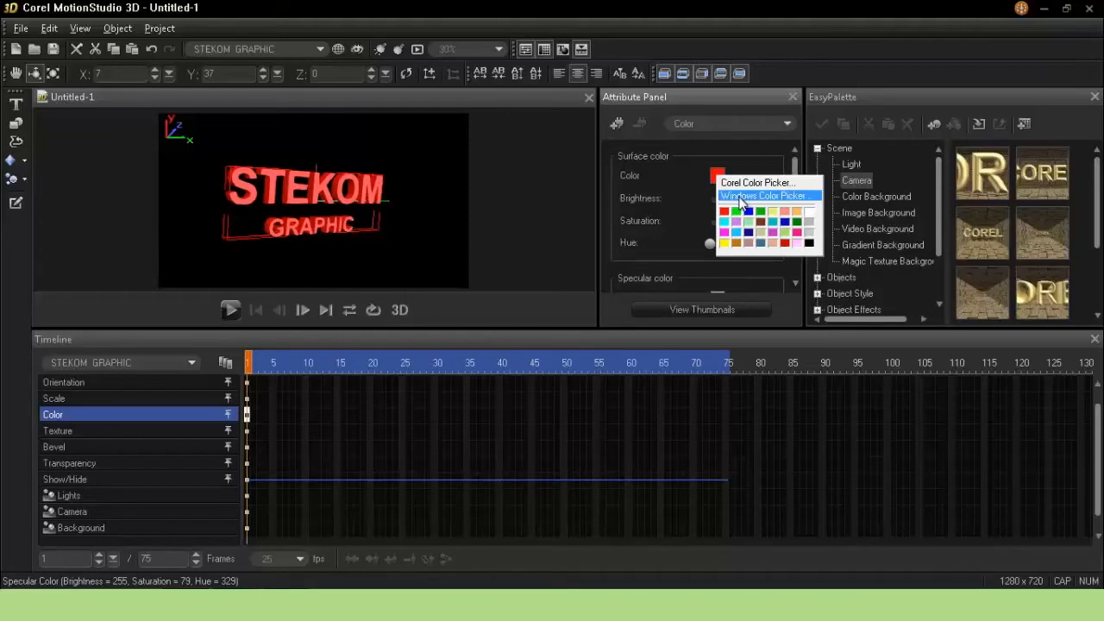
pyautogui.click(739, 182)
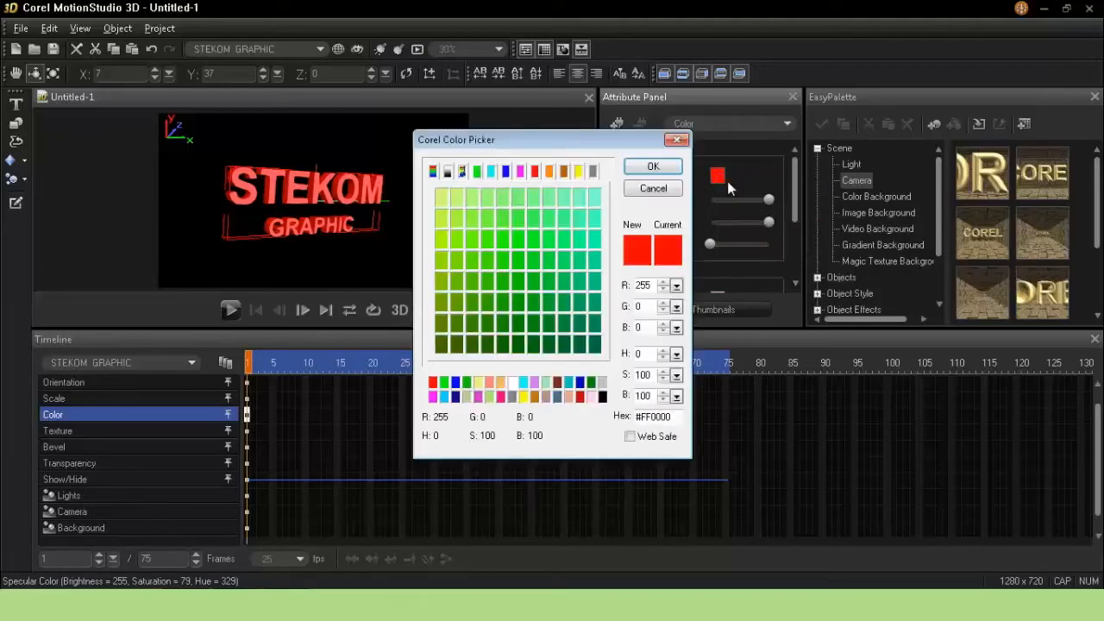
pyautogui.click(581, 398)
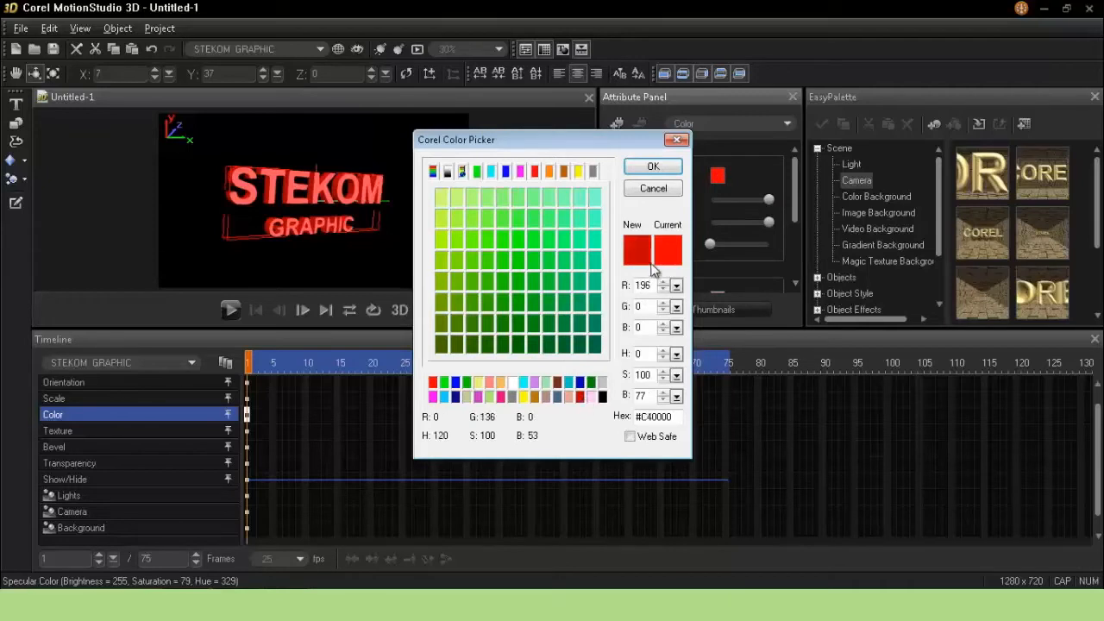
pyautogui.click(446, 172)
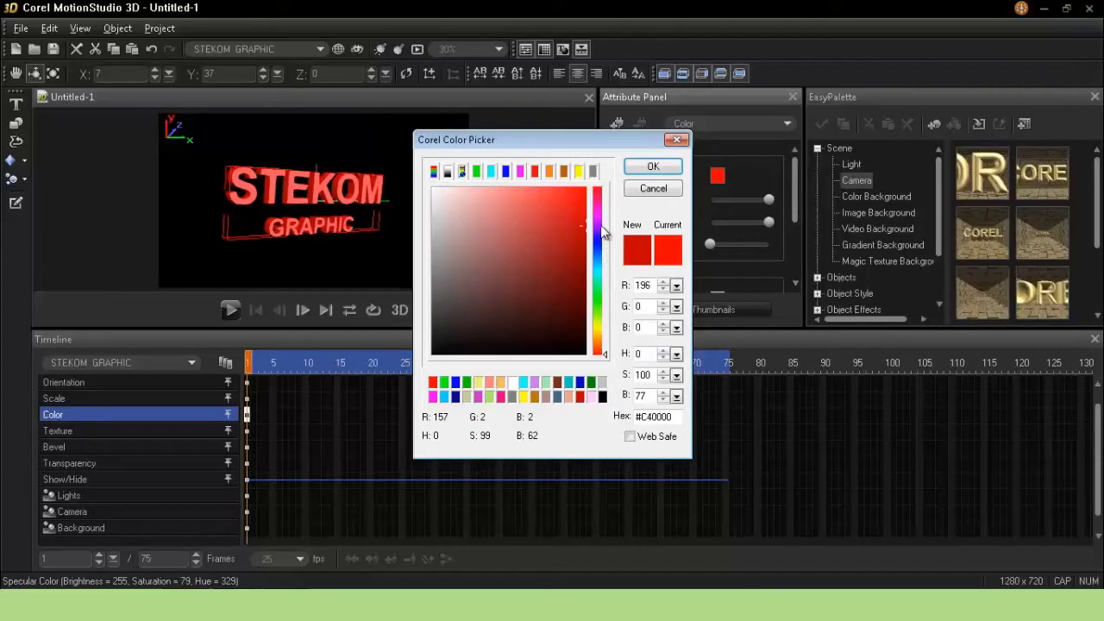
pyautogui.moveTo(603, 223); pyautogui.dragTo(608, 179)
pyautogui.moveTo(587, 227)
pyautogui.mouseDown()
pyautogui.moveTo(565, 240)
pyautogui.moveTo(574, 224)
pyautogui.moveTo(593, 223)
pyautogui.mouseUp()
pyautogui.click(670, 168)
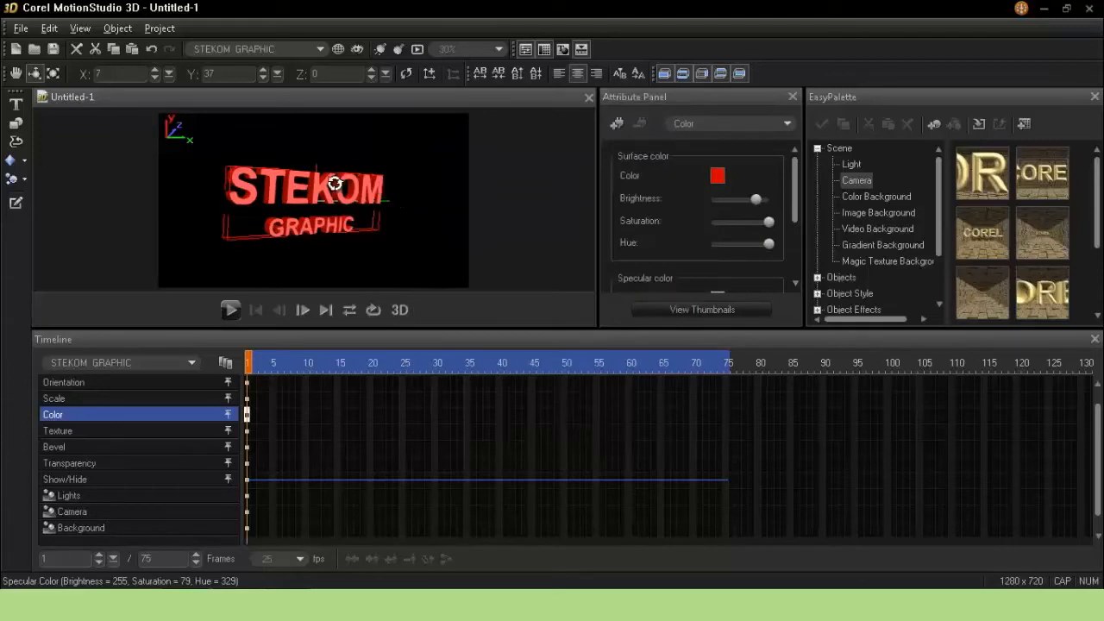
# Step: Turn the 3D text back to face the front and set its X and Y orientation to 0
pyautogui.moveTo(396, 200); pyautogui.dragTo(370, 188)
pyautogui.doubleClick(243, 78)
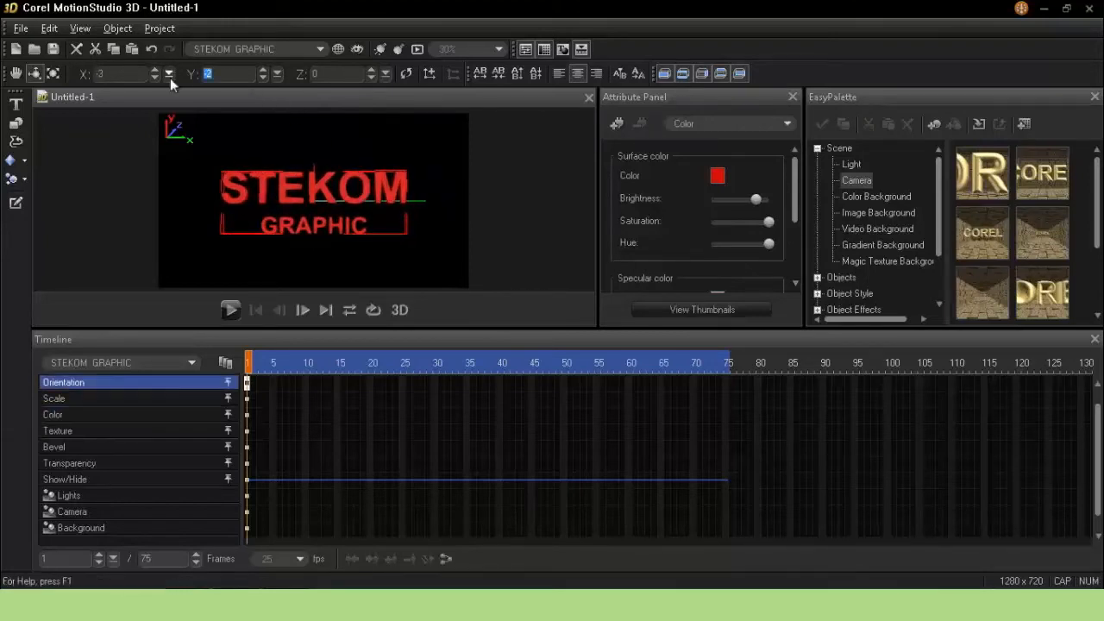
pyautogui.write('0')
pyautogui.moveTo(113, 75); pyautogui.dragTo(70, 78)
pyautogui.write('0')
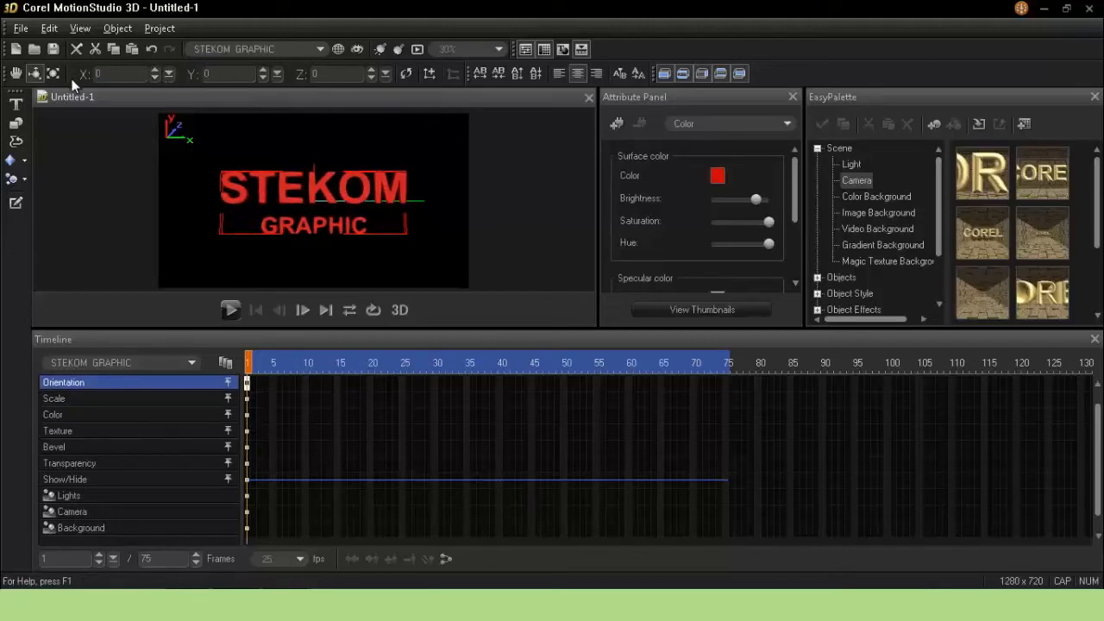
pyautogui.press('Return')
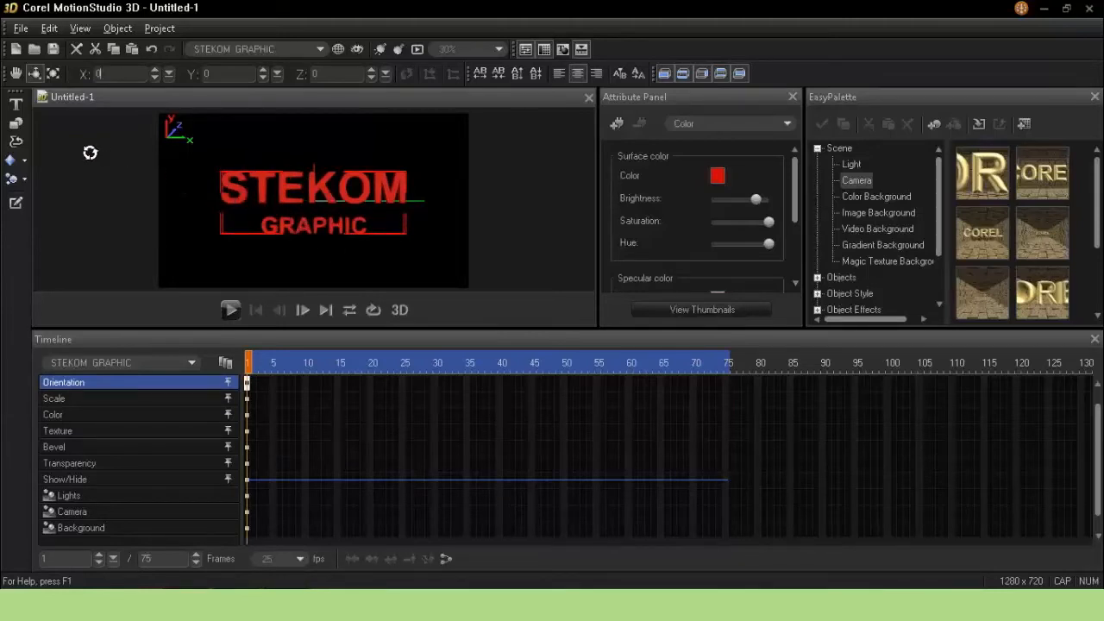
# Step: Start a new shape in the Path Editor with a wide centered rectangle and a smaller one about 943 x 280 inside it
pyautogui.click(17, 125)
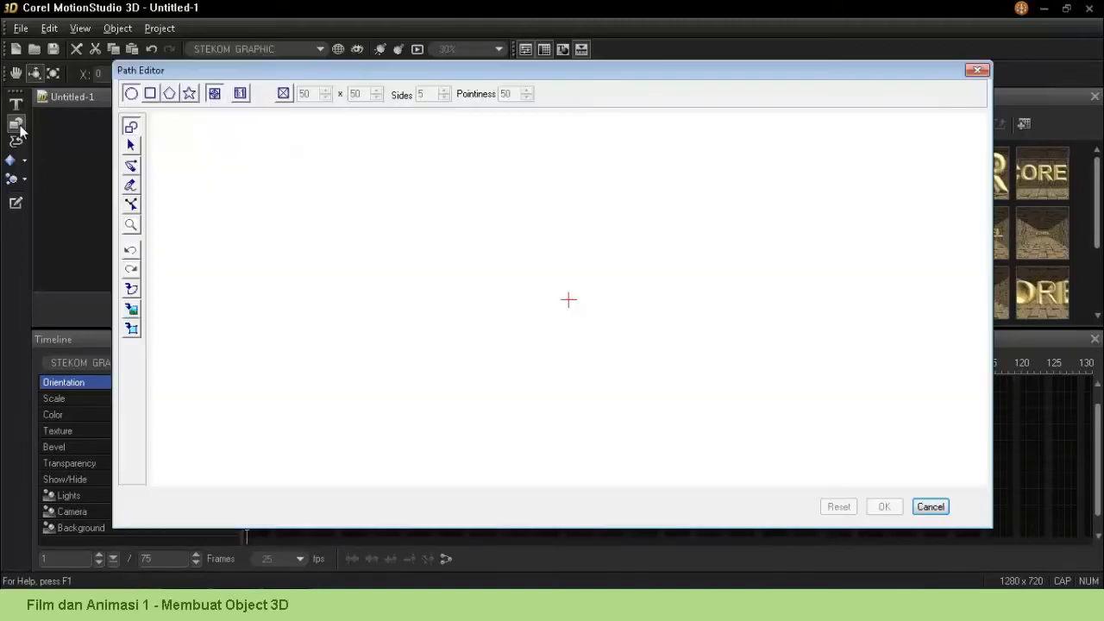
pyautogui.click(150, 95)
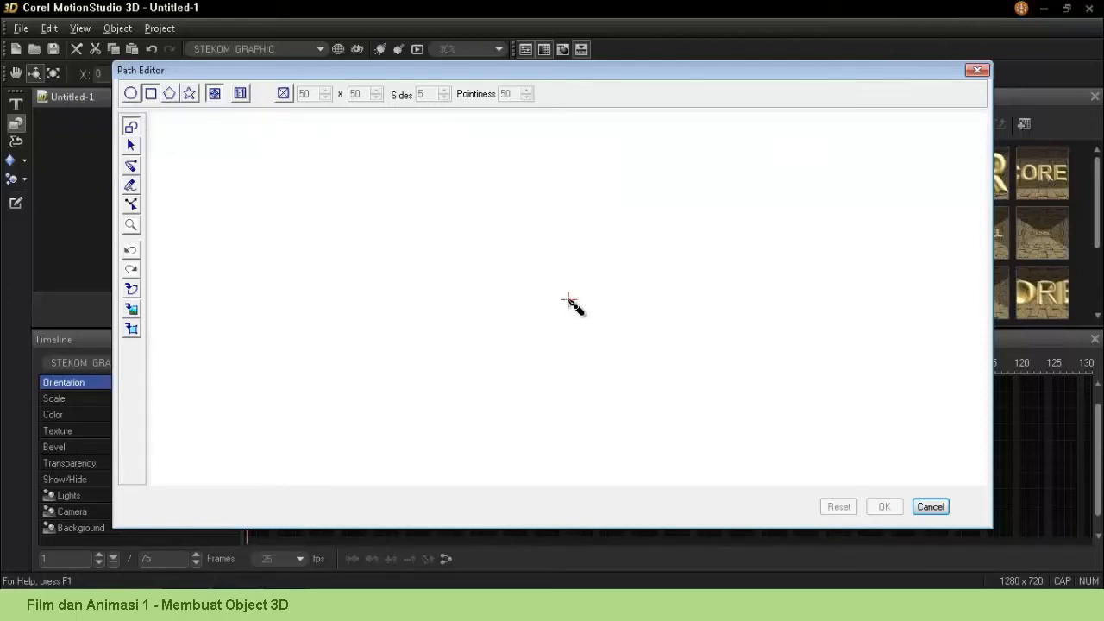
pyautogui.moveTo(571, 302); pyautogui.dragTo(978, 434)
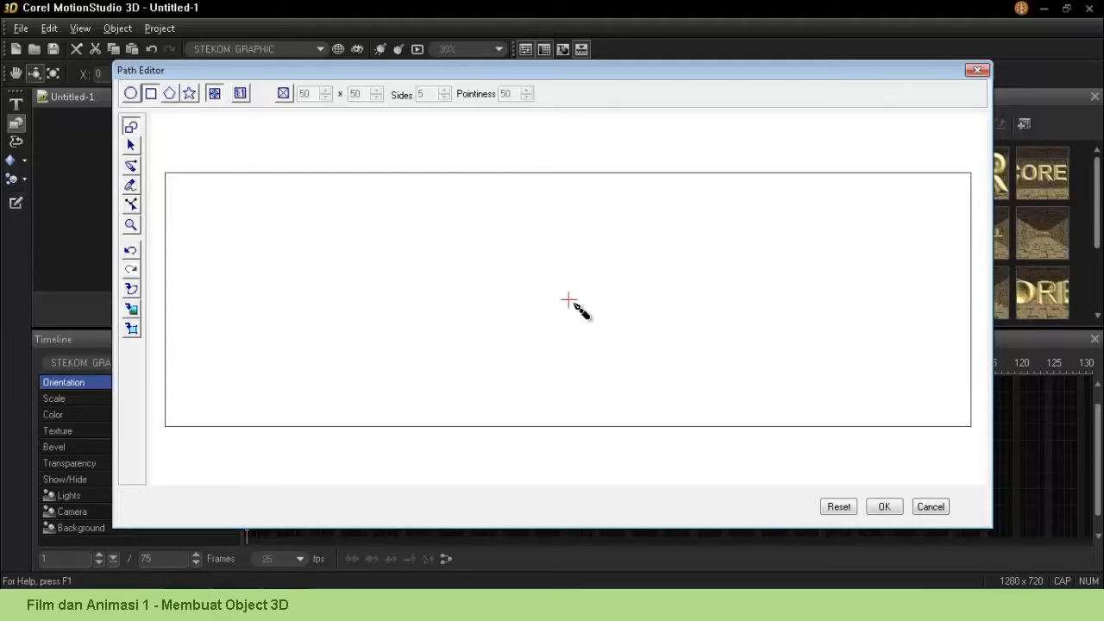
pyautogui.moveTo(572, 303); pyautogui.dragTo(954, 415)
pyautogui.moveTo(952, 412); pyautogui.dragTo(951, 414)
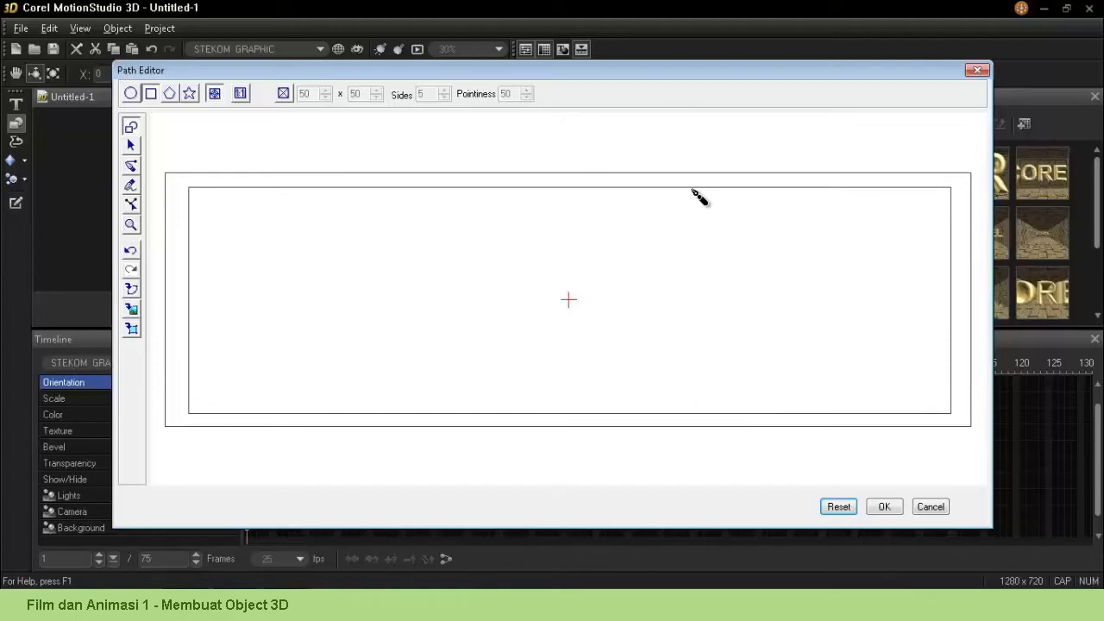
# Step: Reposition the inner rectangle to about X -1, Y -2 and reduce its height to about 271 for a more even frame
pyautogui.click(130, 149)
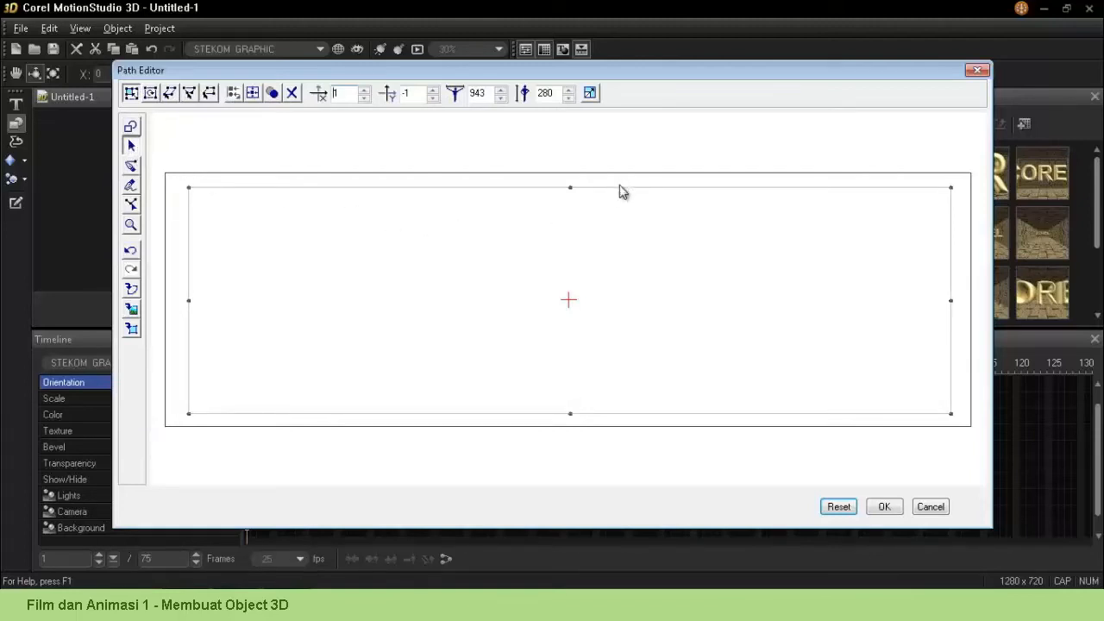
pyautogui.moveTo(619, 195); pyautogui.dragTo(618, 195)
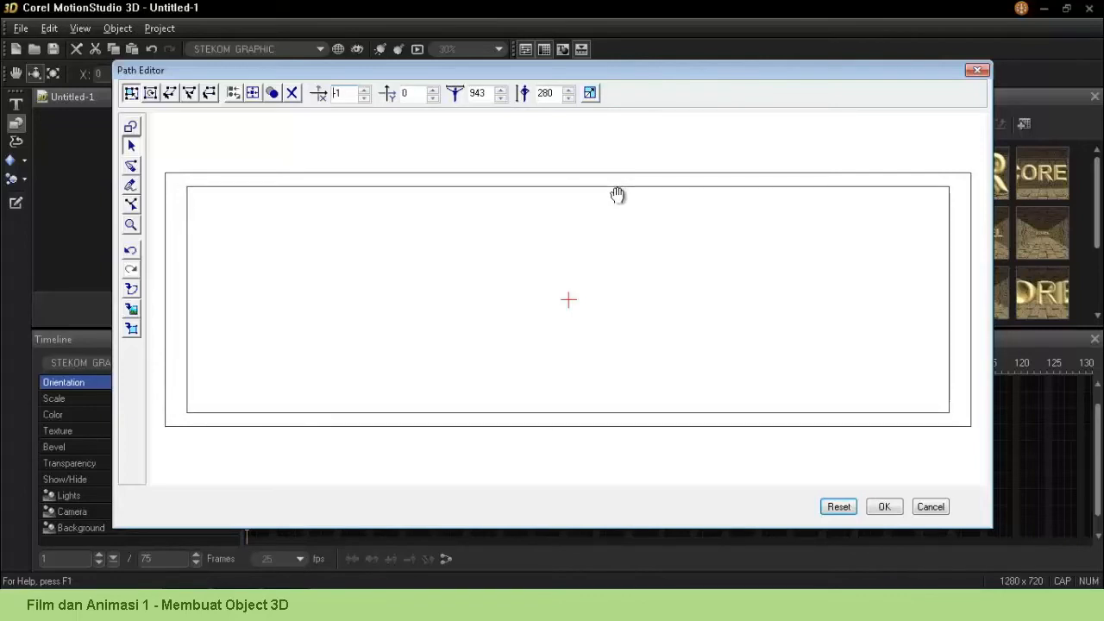
pyautogui.click(617, 195)
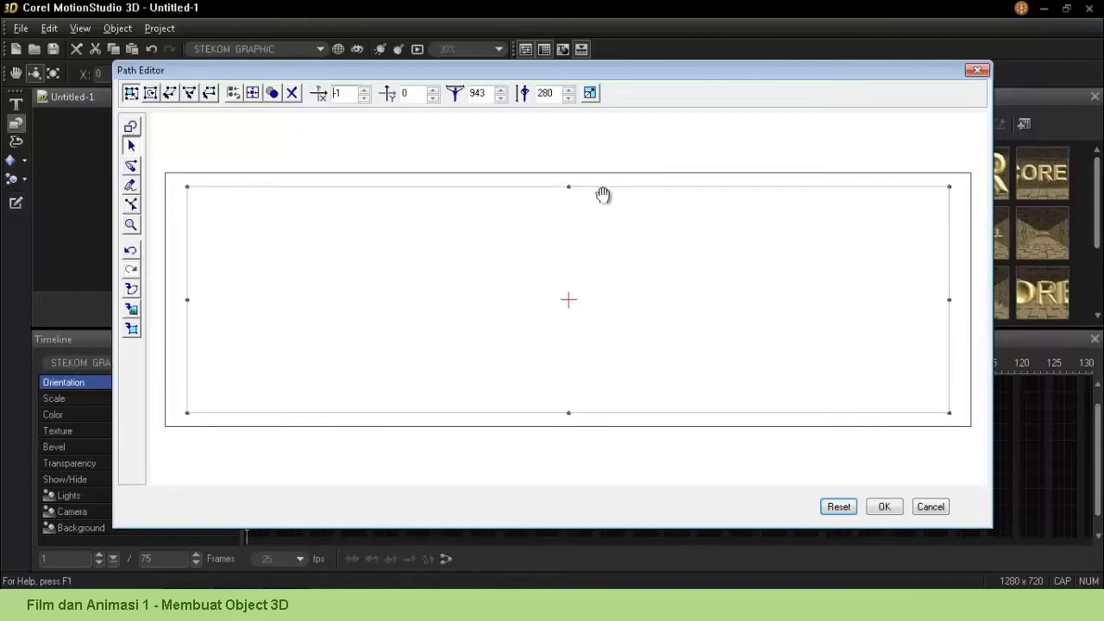
pyautogui.moveTo(568, 186); pyautogui.dragTo(568, 191)
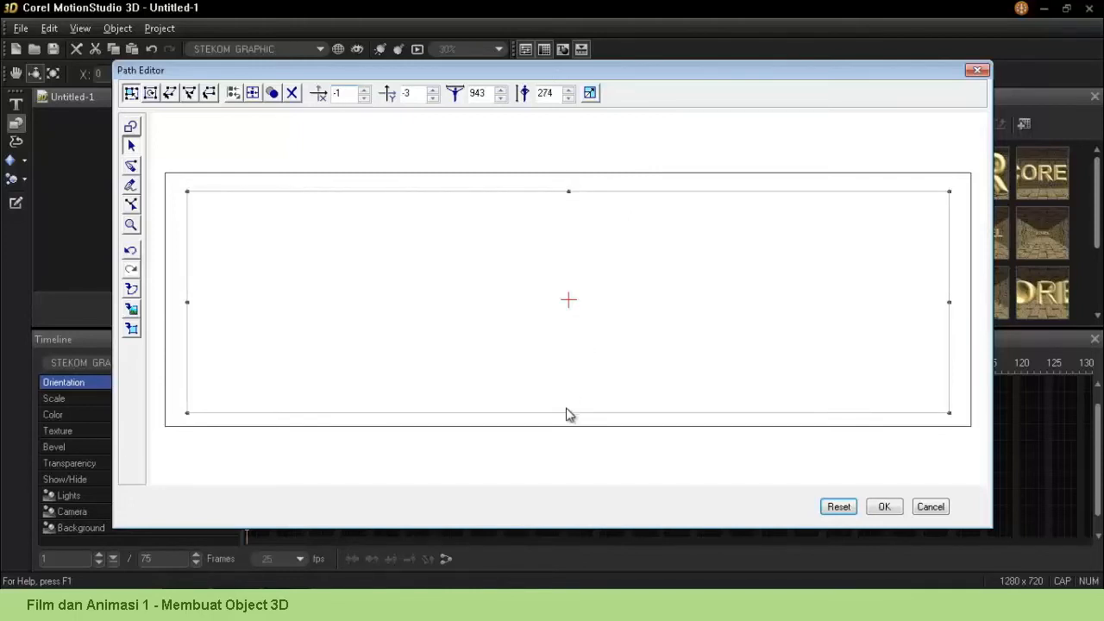
pyautogui.moveTo(569, 412); pyautogui.dragTo(570, 411)
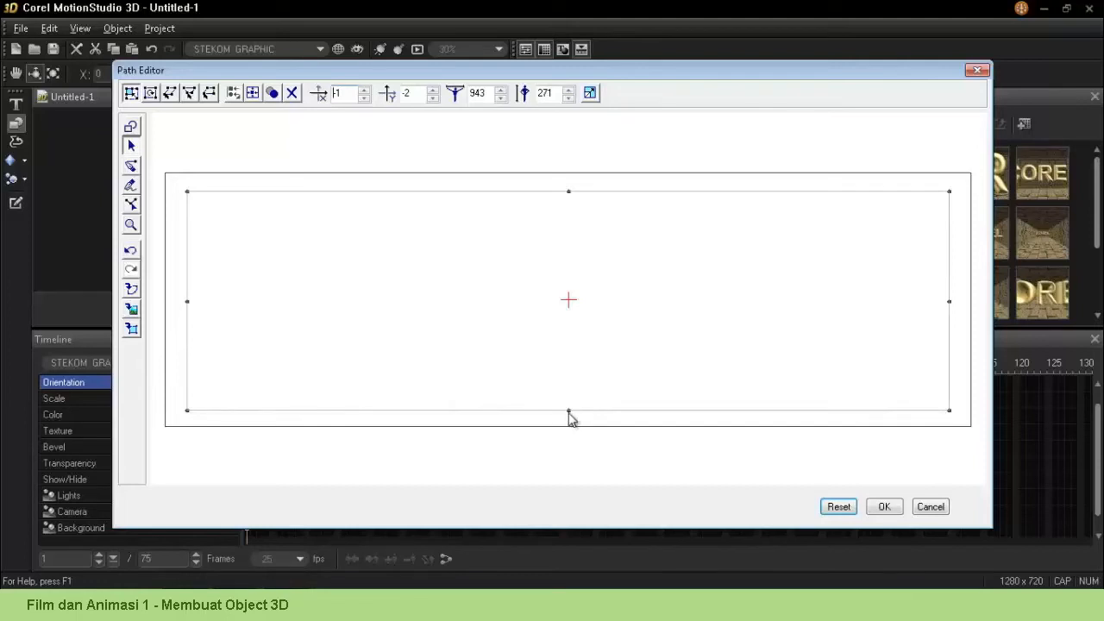
# Step: Fine-tune the inner rectangle to a height of about 270 at Y -1 and insert the frame shape into the scene
pyautogui.moveTo(568, 411); pyautogui.dragTo(566, 410)
pyautogui.moveTo(567, 191); pyautogui.dragTo(569, 191)
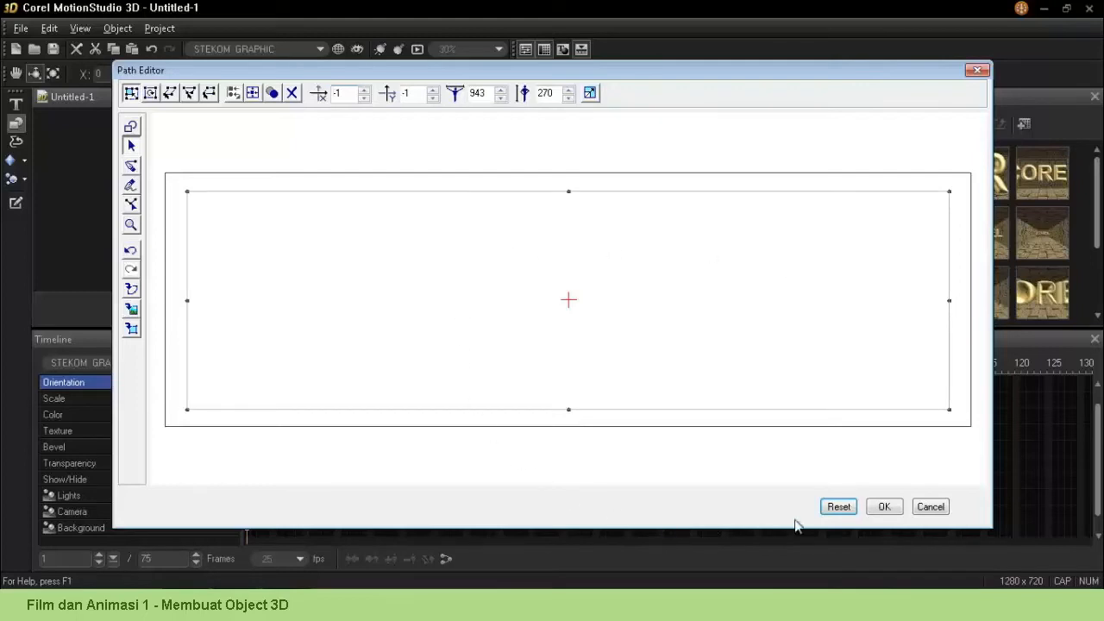
pyautogui.click(885, 509)
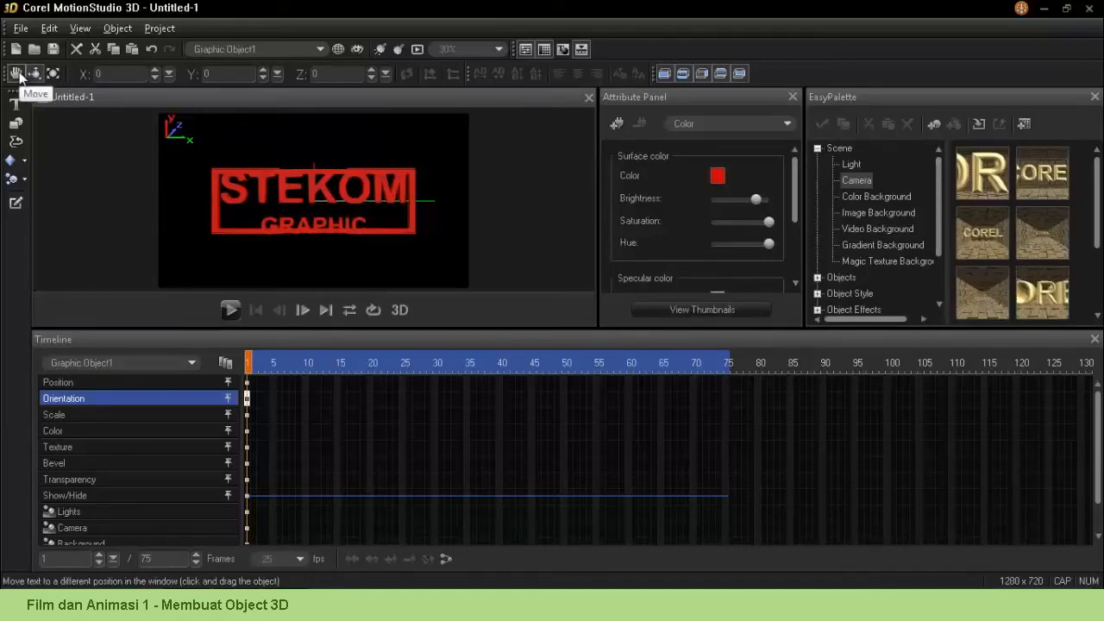
# Step: Scale the frame to about X 111, Y 152, Z 149 so it surrounds both lines of text
pyautogui.click(49, 75)
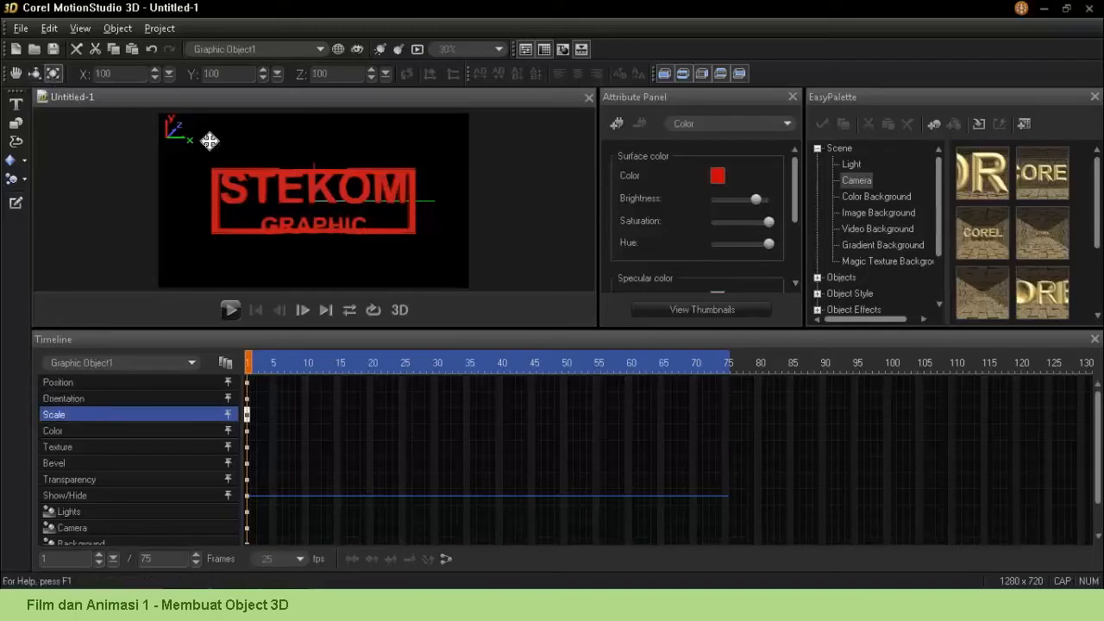
pyautogui.moveTo(423, 239); pyautogui.dragTo(434, 383)
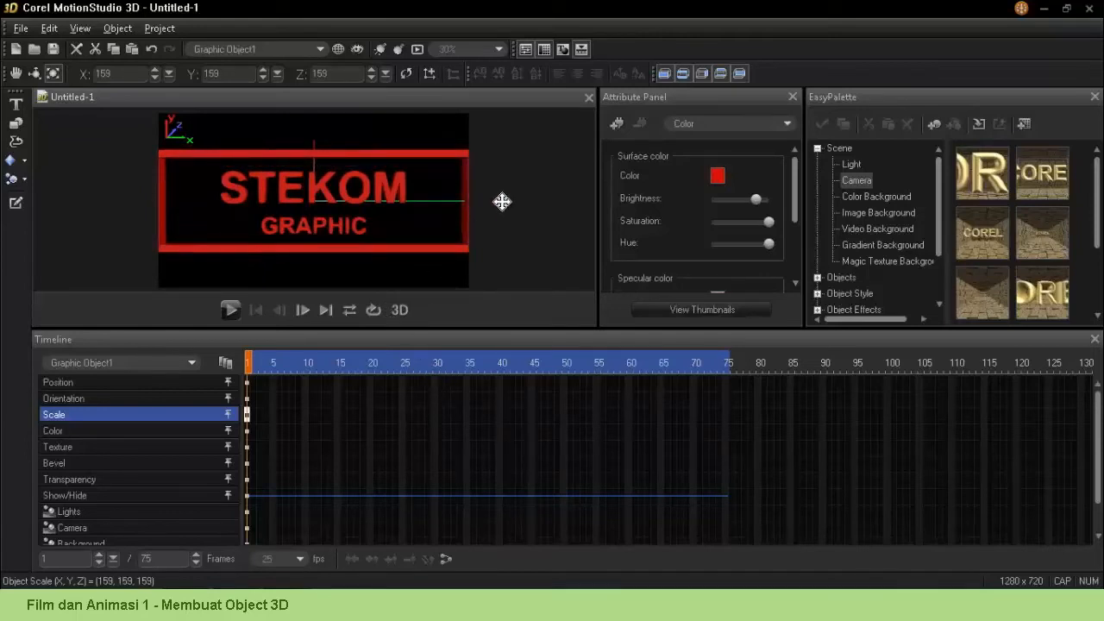
pyautogui.moveTo(495, 202); pyautogui.dragTo(385, 219)
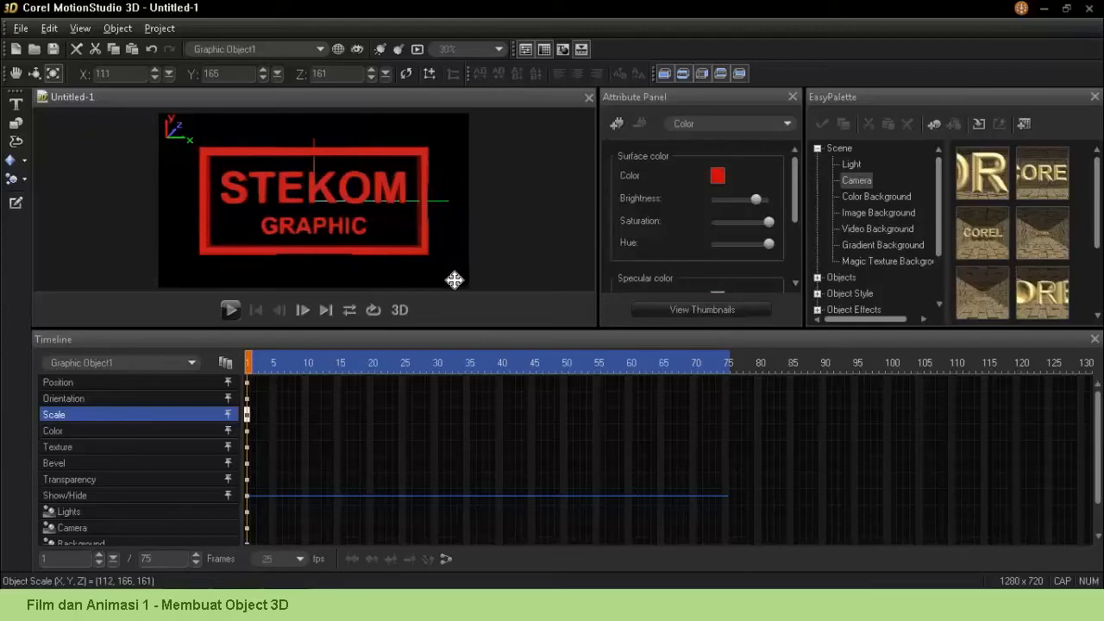
pyautogui.moveTo(453, 279); pyautogui.dragTo(404, 247)
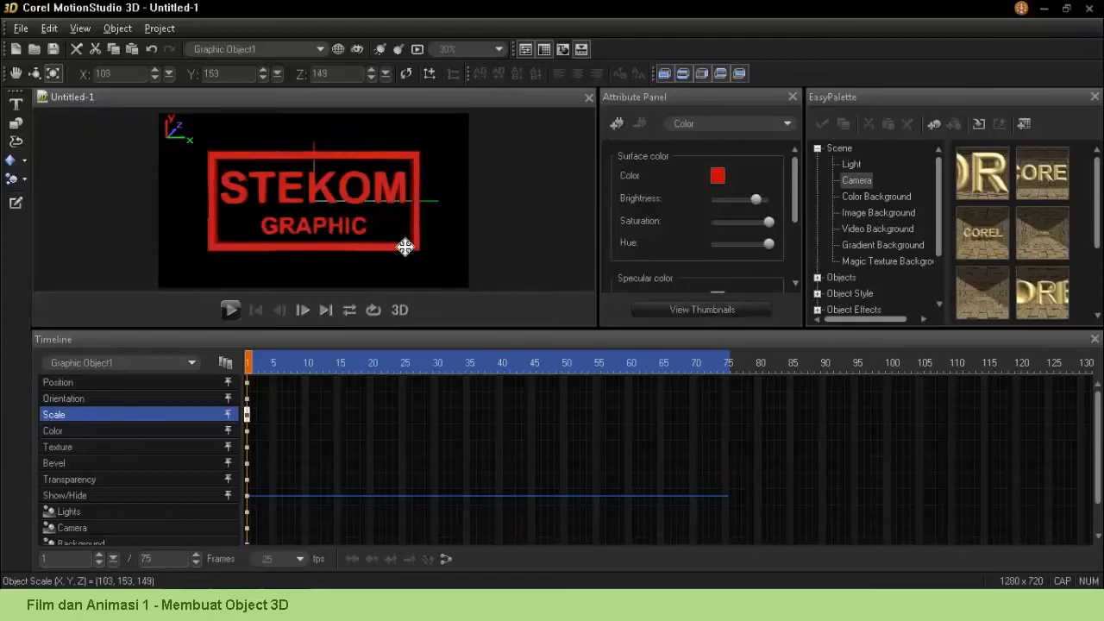
pyautogui.moveTo(434, 201); pyautogui.dragTo(452, 198)
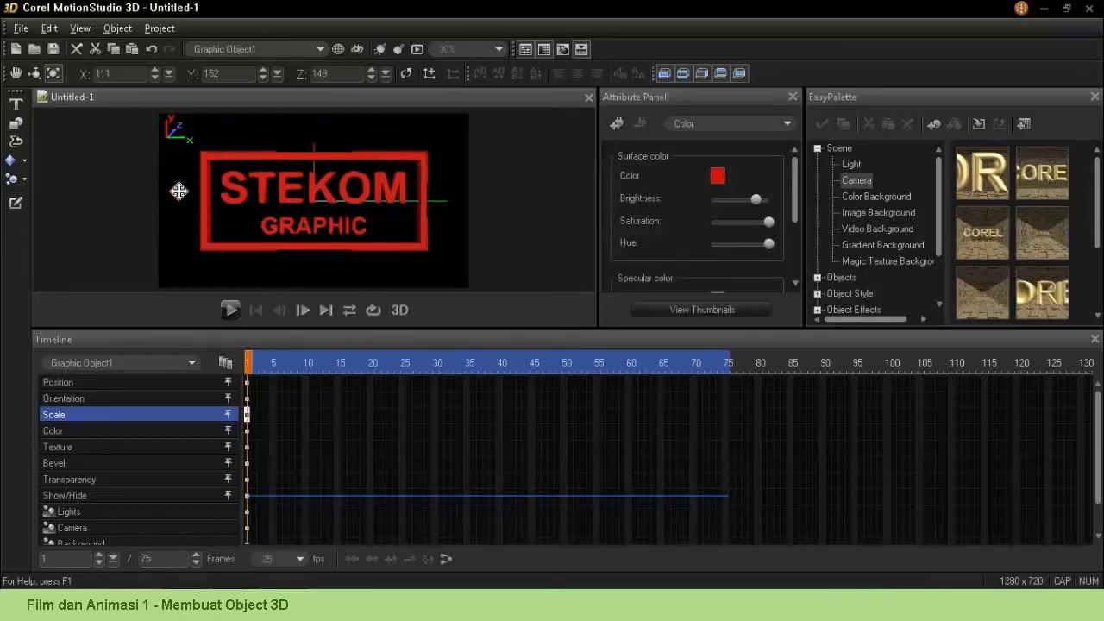
# Step: Reopen the frame's path and try shrinking the inner rectangle to about 919 x 255, centered near X 0, Y -2
pyautogui.click(15, 203)
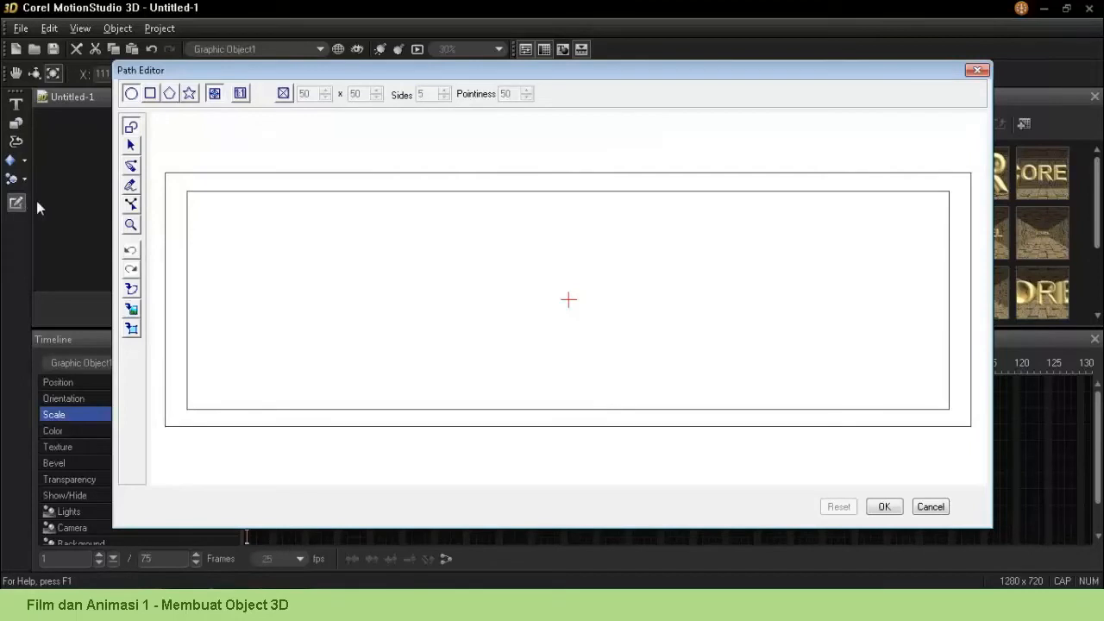
pyautogui.click(132, 149)
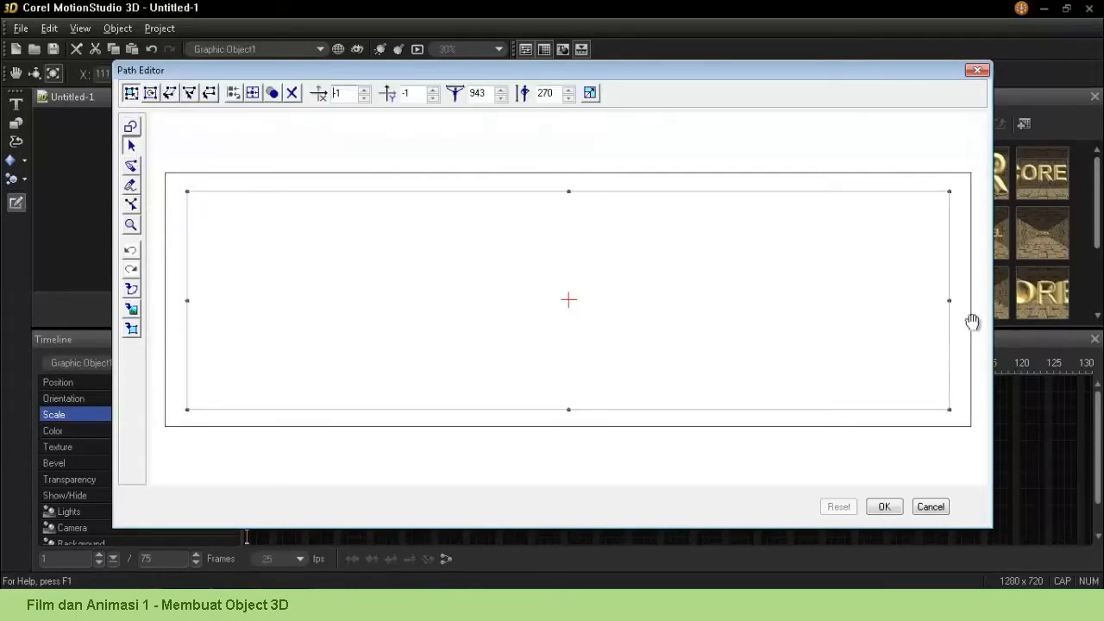
pyautogui.moveTo(948, 300); pyautogui.dragTo(935, 301)
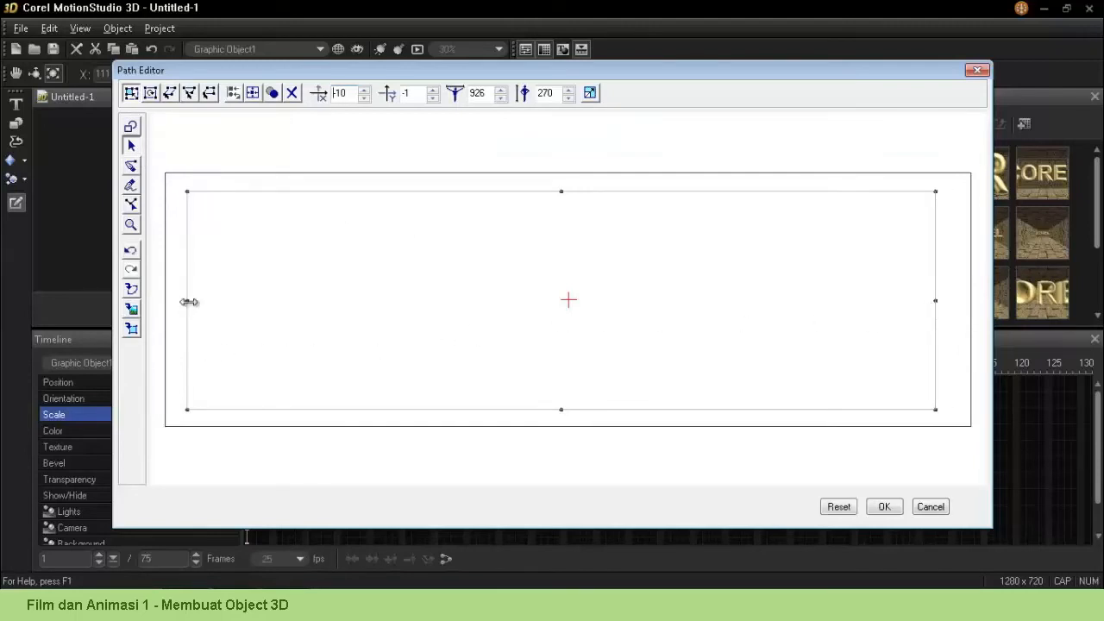
pyautogui.moveTo(187, 301); pyautogui.dragTo(198, 301)
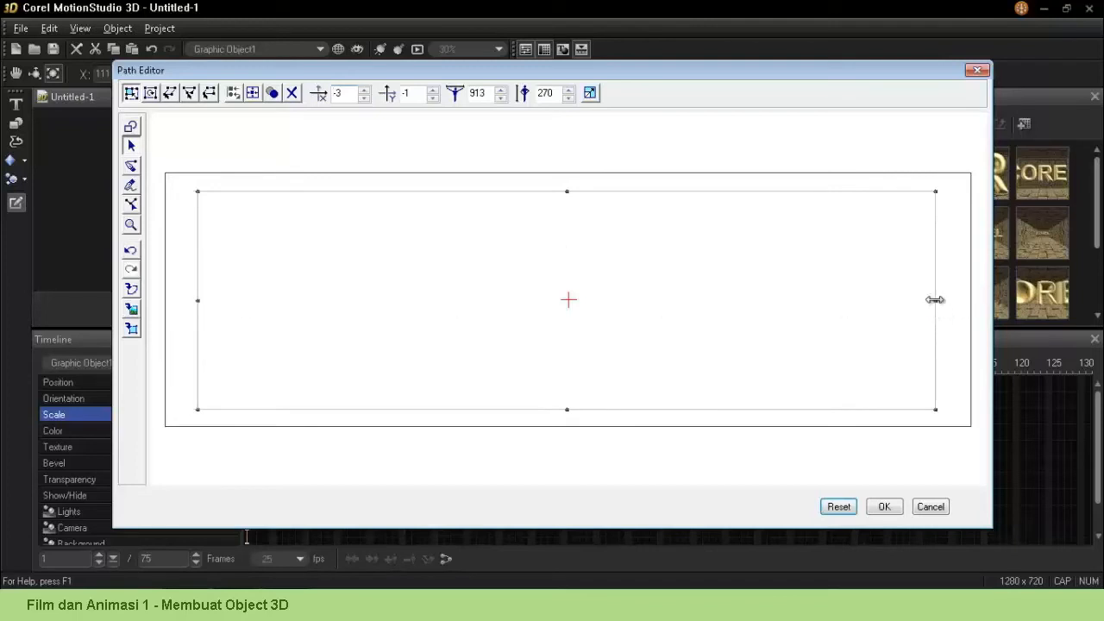
pyautogui.moveTo(935, 301); pyautogui.dragTo(941, 300)
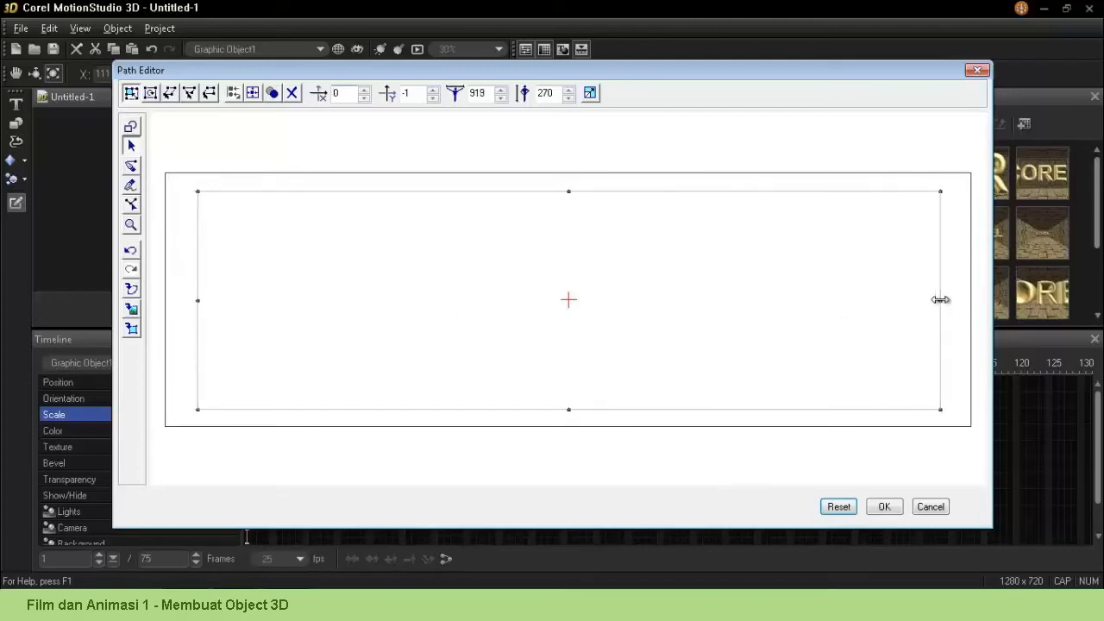
pyautogui.moveTo(568, 191); pyautogui.dragTo(568, 201)
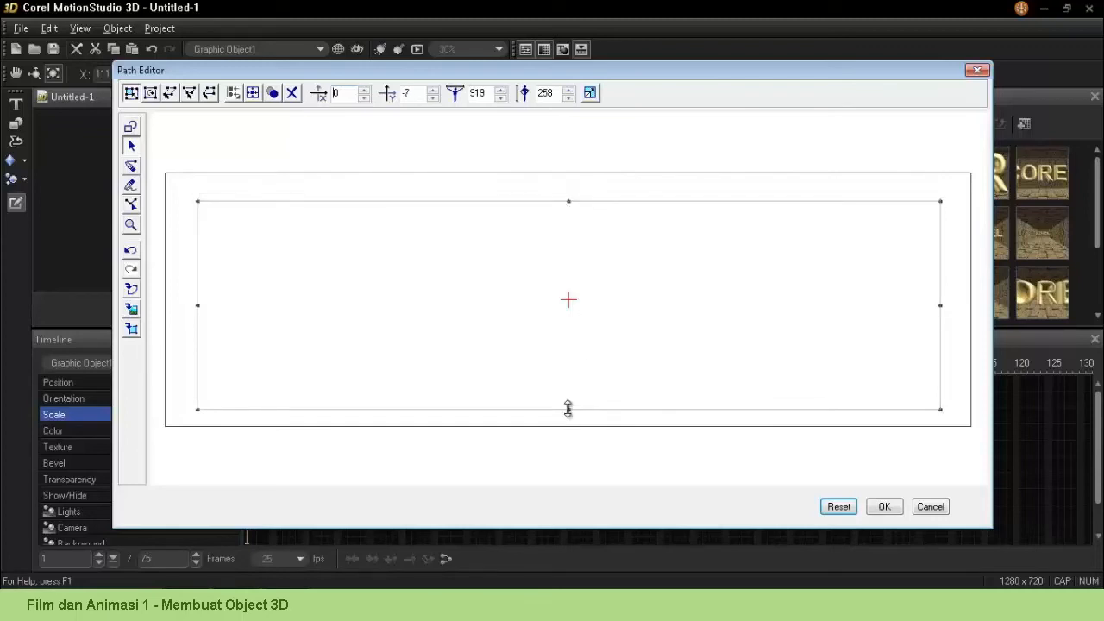
pyautogui.moveTo(569, 410); pyautogui.dragTo(567, 405)
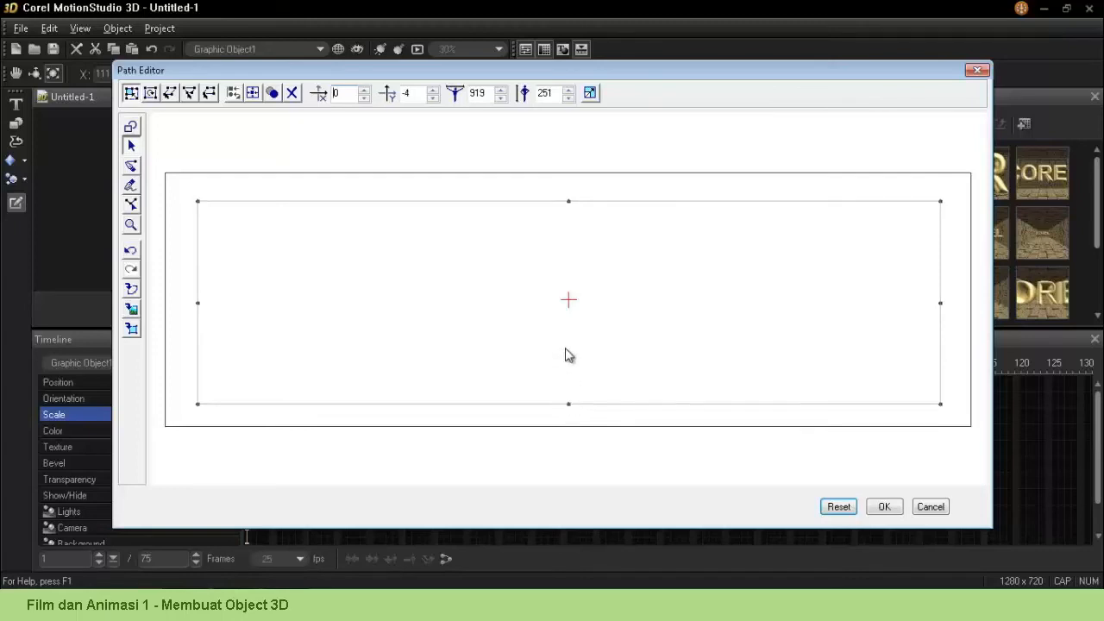
pyautogui.moveTo(568, 201); pyautogui.dragTo(567, 197)
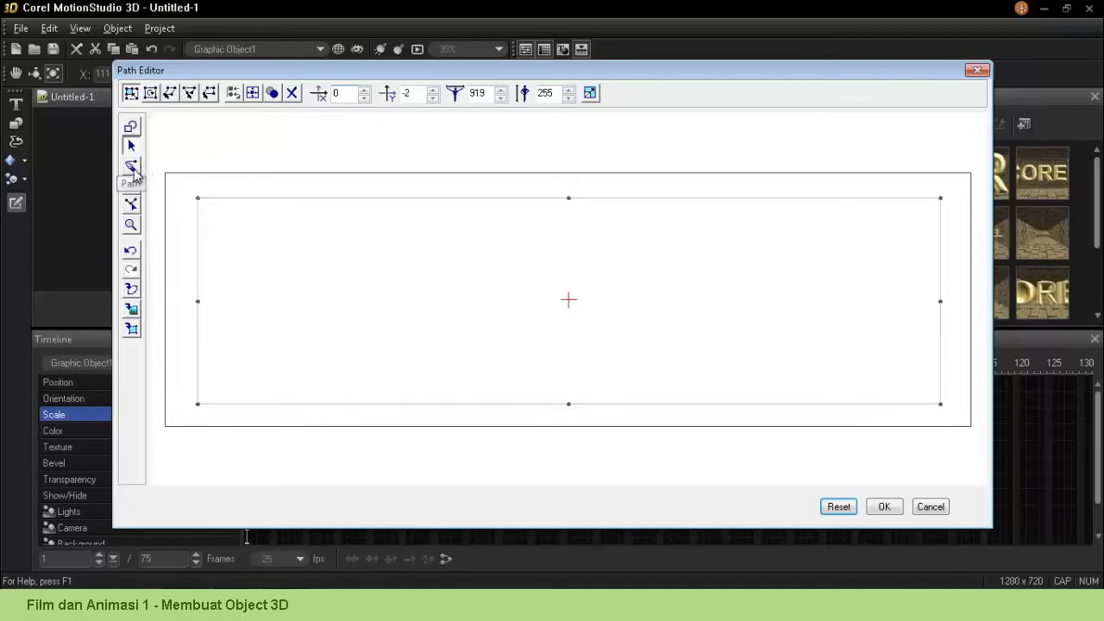
# Step: Reset the frame's path edits and close the Path Editor
pyautogui.click(131, 167)
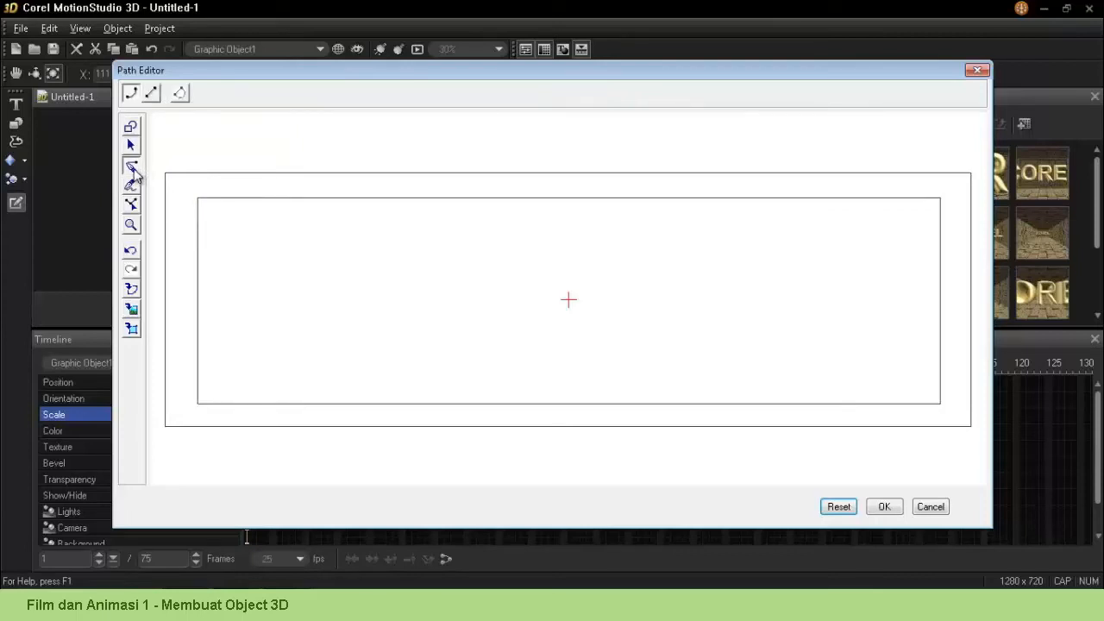
pyautogui.click(131, 167)
pyautogui.click(197, 199)
pyautogui.click(842, 509)
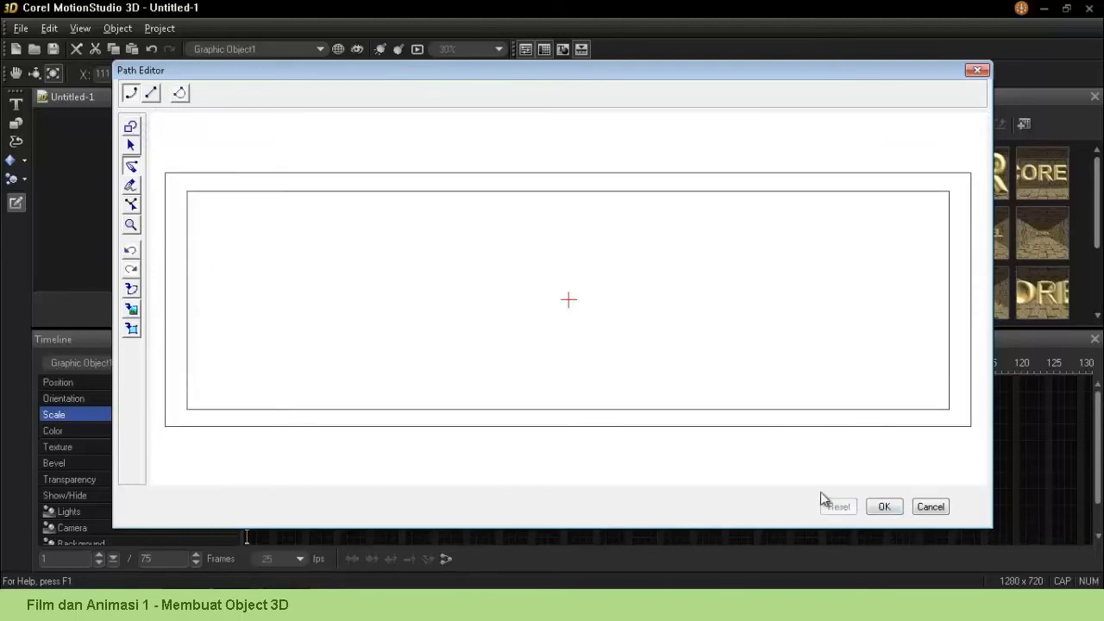
pyautogui.click(131, 145)
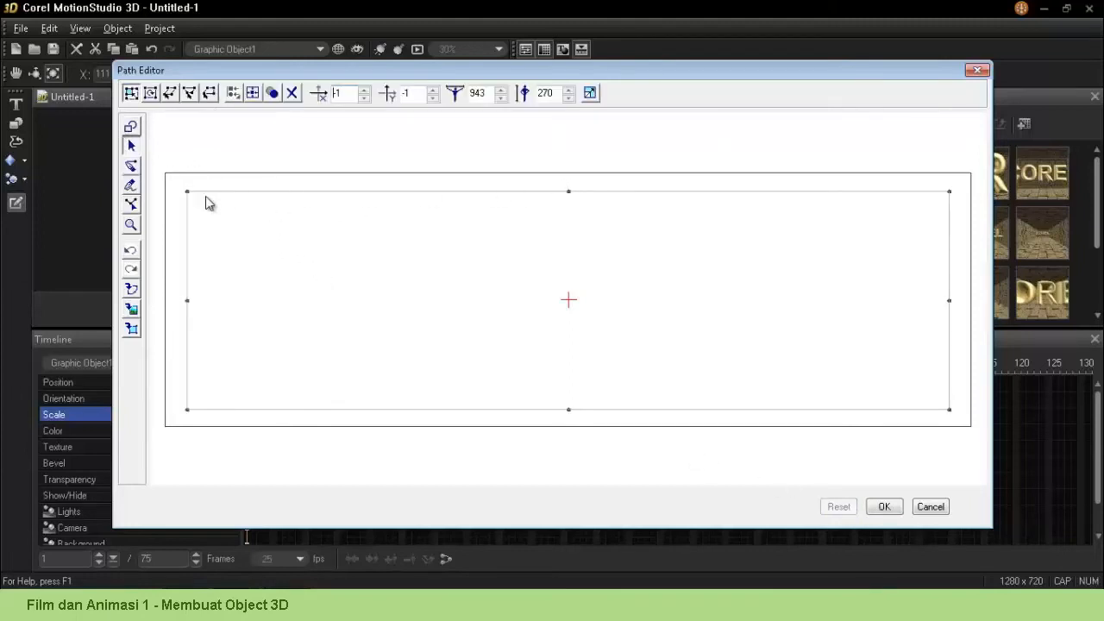
pyautogui.click(885, 507)
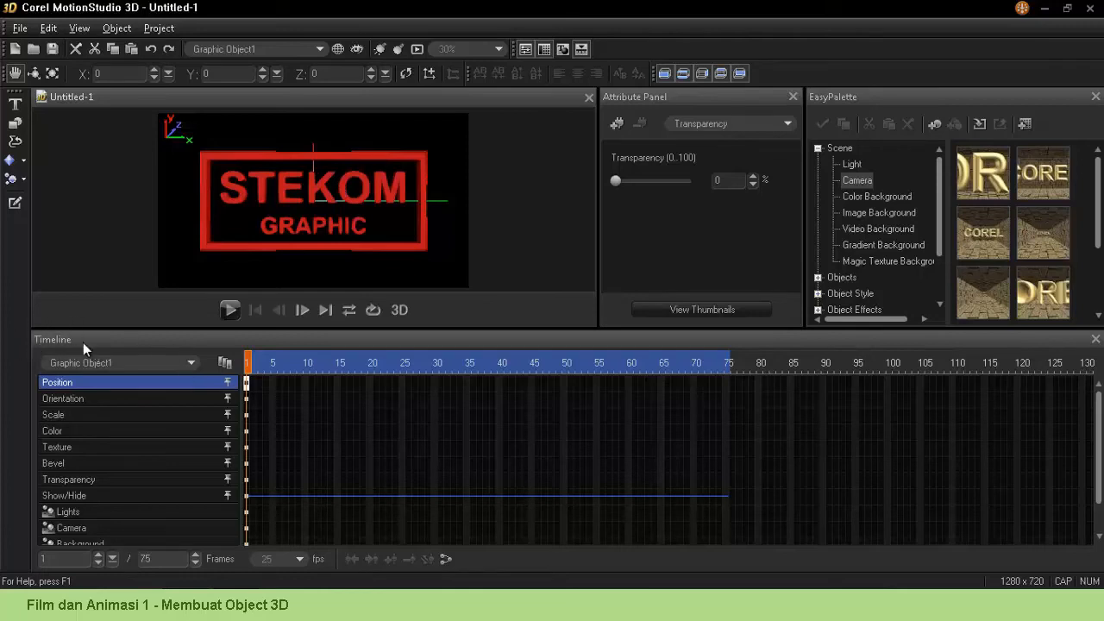
# Step: Select the STEKOM GRAPHIC text in the timeline, and after it the frame object, to compare their selections
pyautogui.click(109, 363)
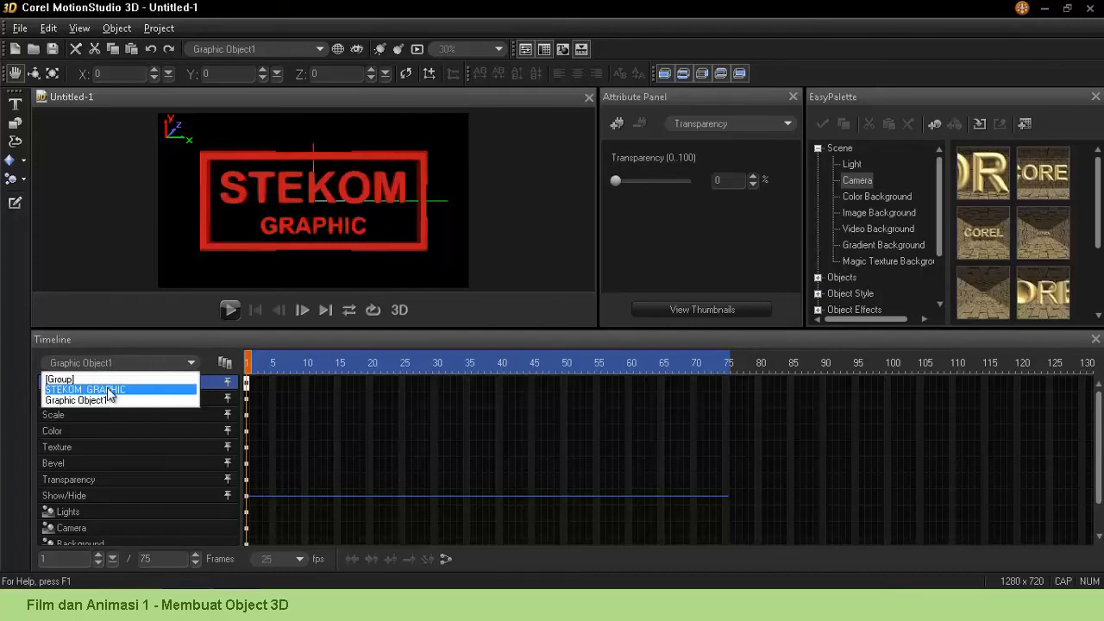
pyautogui.click(110, 390)
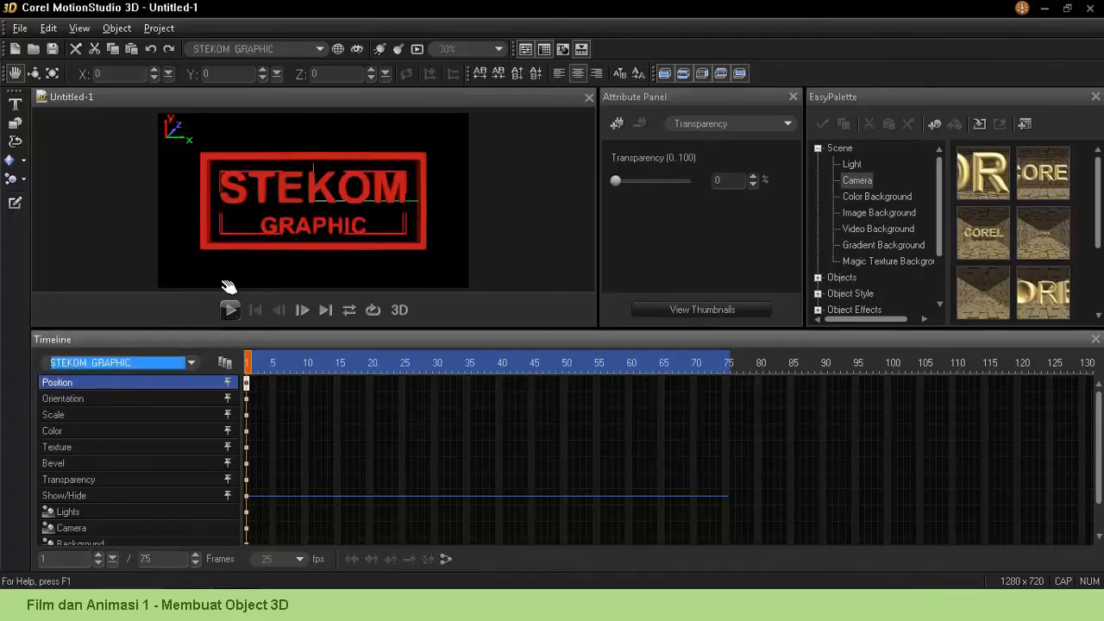
pyautogui.click(189, 365)
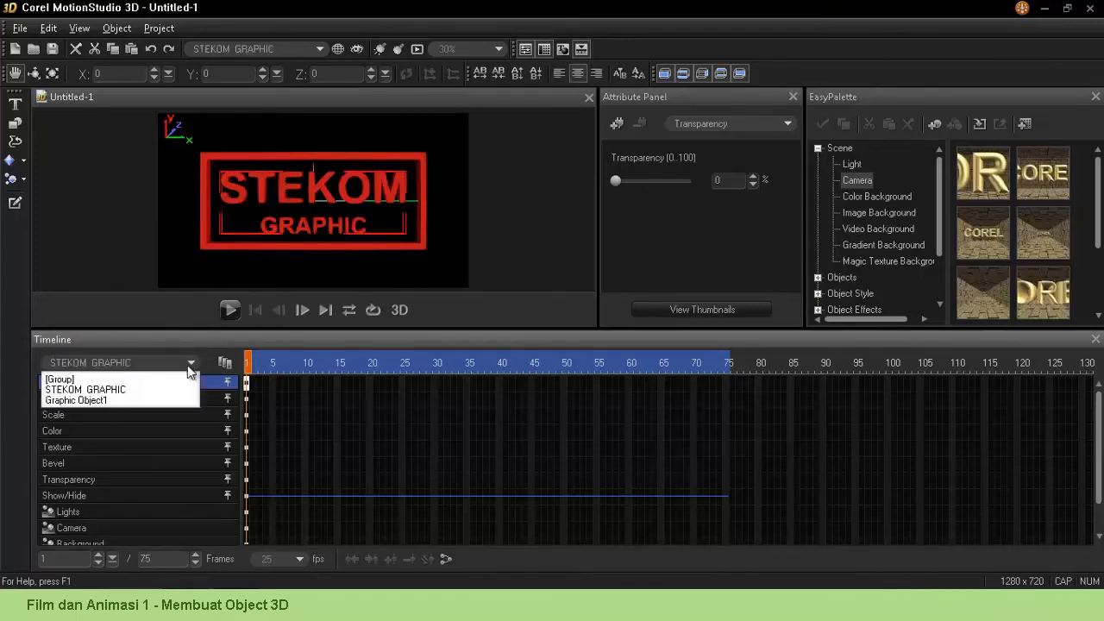
pyautogui.click(145, 400)
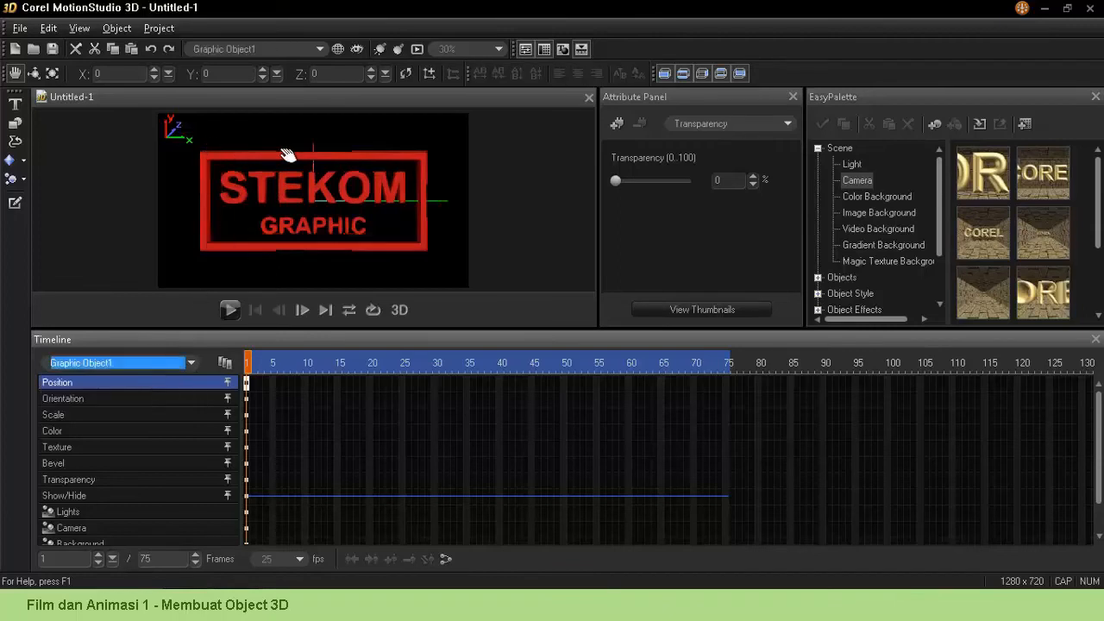
# Step: Rotate only the STEKOM GRAPHIC text about 9 degrees around Y as a trial, and undo the rotation
pyautogui.click(169, 366)
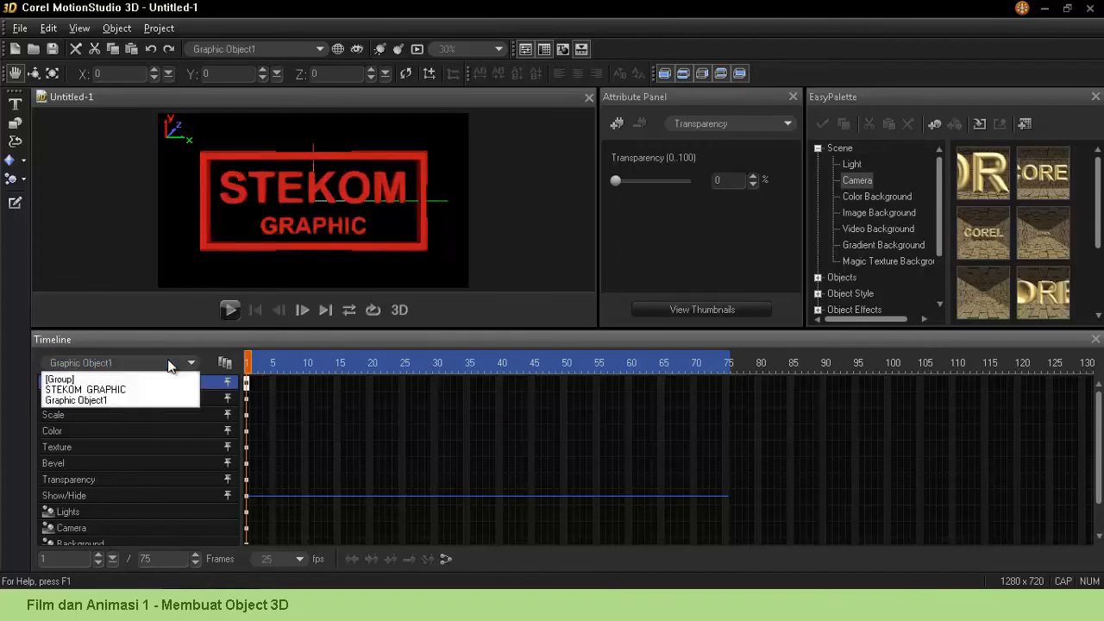
pyautogui.click(93, 387)
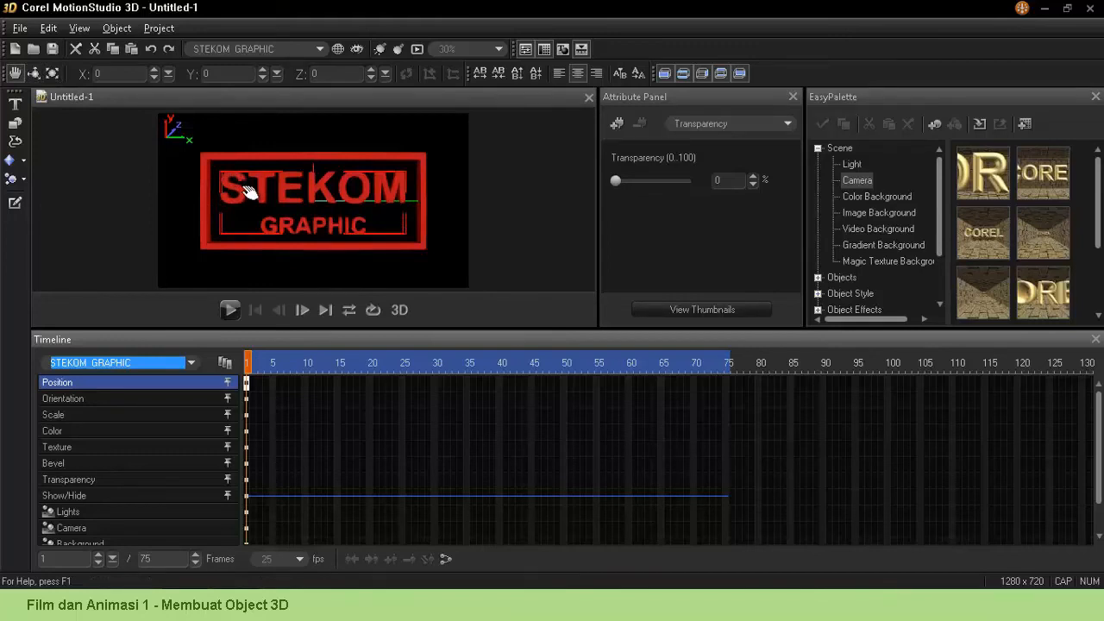
pyautogui.click(35, 74)
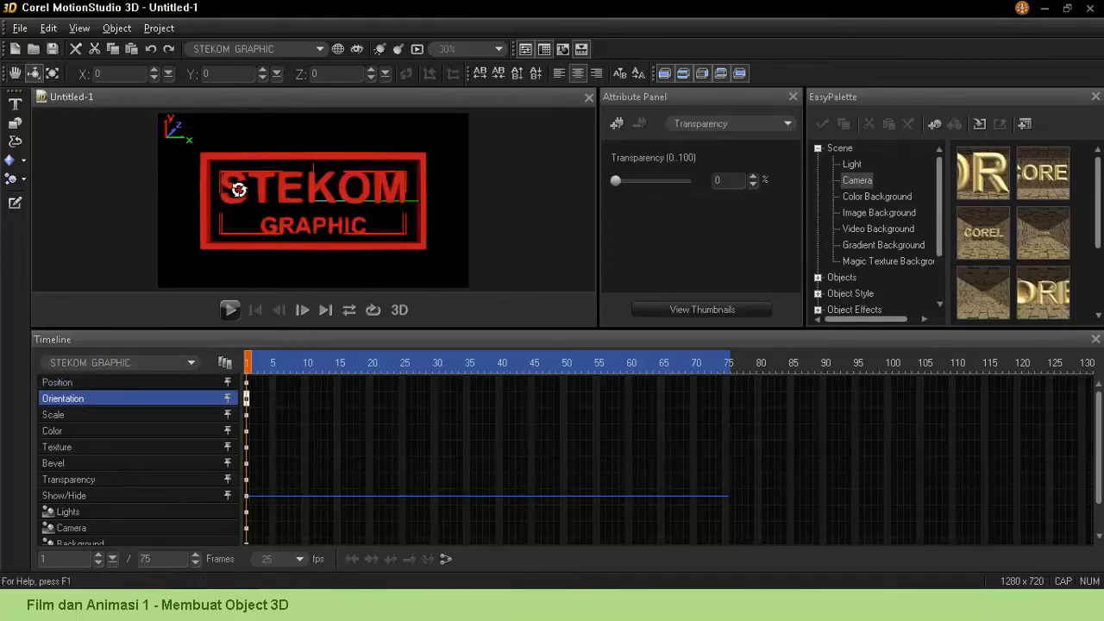
pyautogui.moveTo(227, 187)
pyautogui.mouseDown()
pyautogui.moveTo(292, 193)
pyautogui.moveTo(254, 185)
pyautogui.moveTo(267, 216)
pyautogui.moveTo(256, 227)
pyautogui.moveTo(238, 188)
pyautogui.mouseUp()
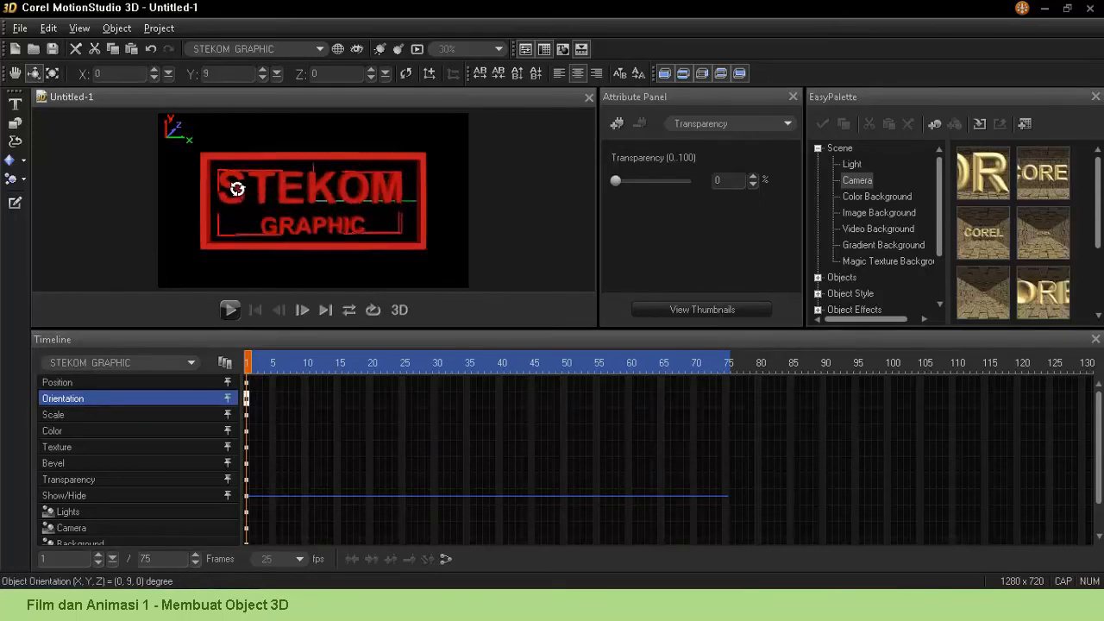
pyautogui.hotkey('ctrl', 'z')
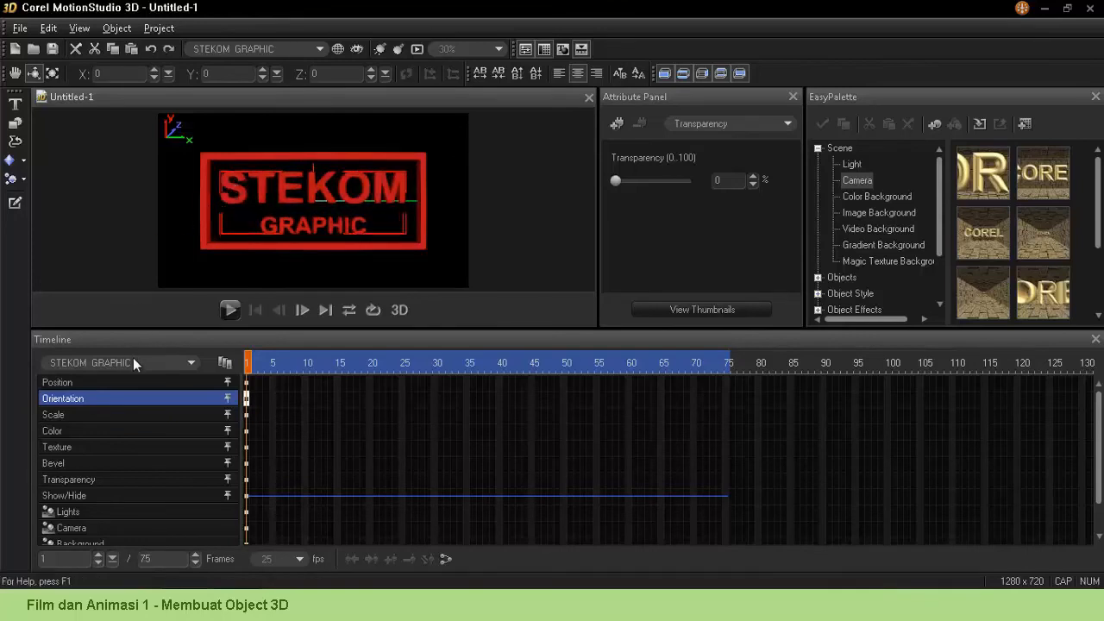
# Step: Rotate only the frame object to about X 15, Y 32 degrees as a trial, and undo the rotation
pyautogui.click(134, 360)
pyautogui.click(135, 397)
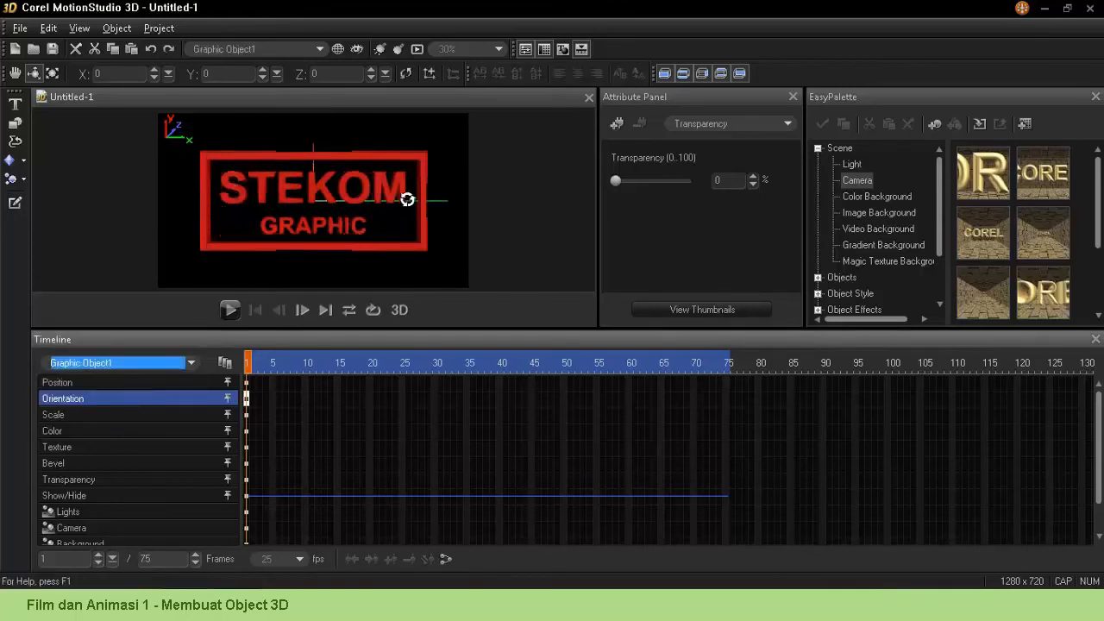
pyautogui.moveTo(414, 158); pyautogui.dragTo(439, 163)
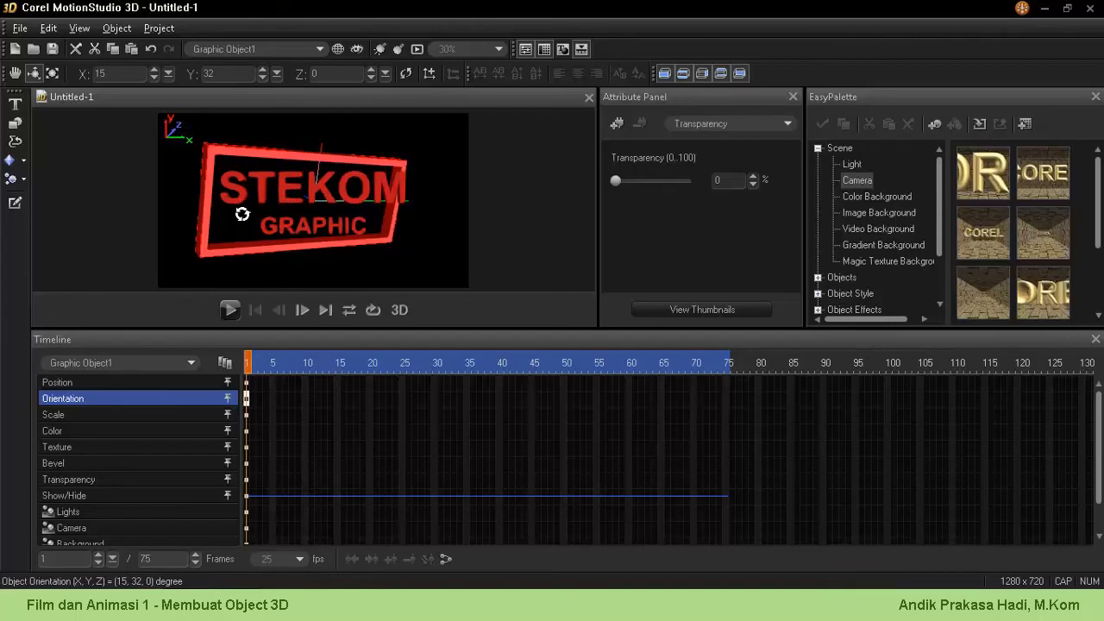
pyautogui.hotkey('ctrl', 'z')
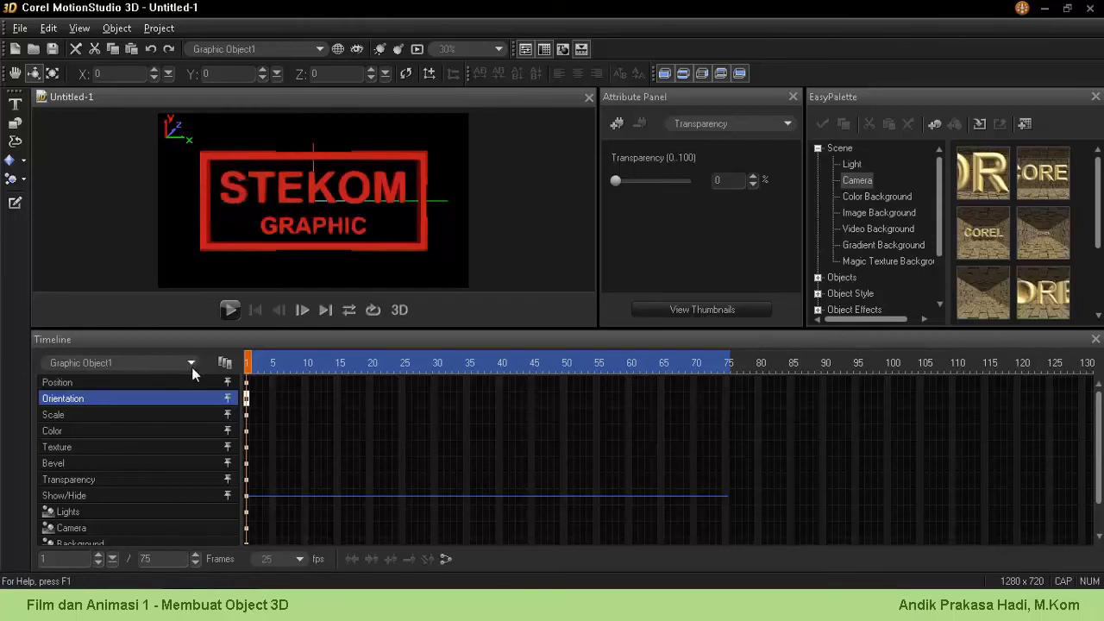
# Step: Select the whole group, rotate it to about X 3, Y 21 degrees as a trial, and reset both angles to 0
pyautogui.click(163, 364)
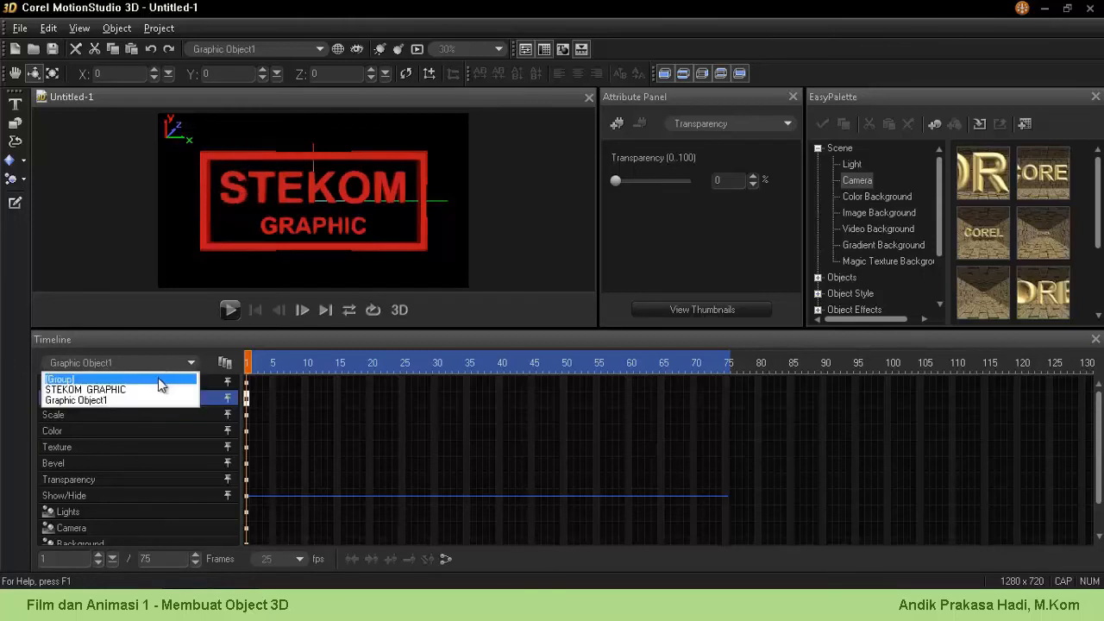
pyautogui.click(158, 379)
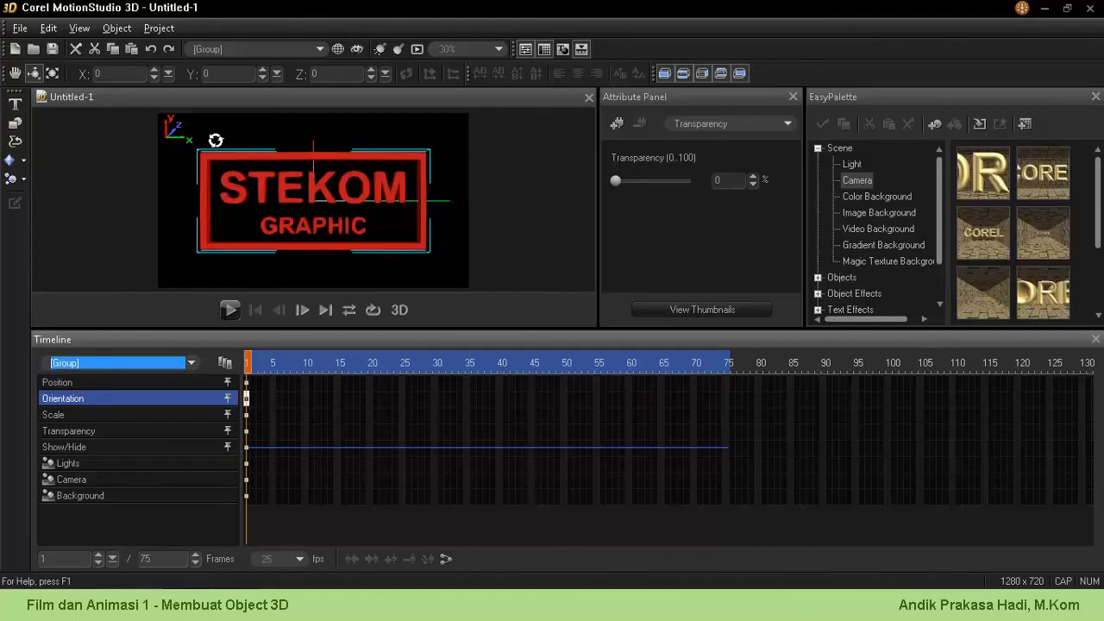
pyautogui.moveTo(222, 133); pyautogui.dragTo(243, 149)
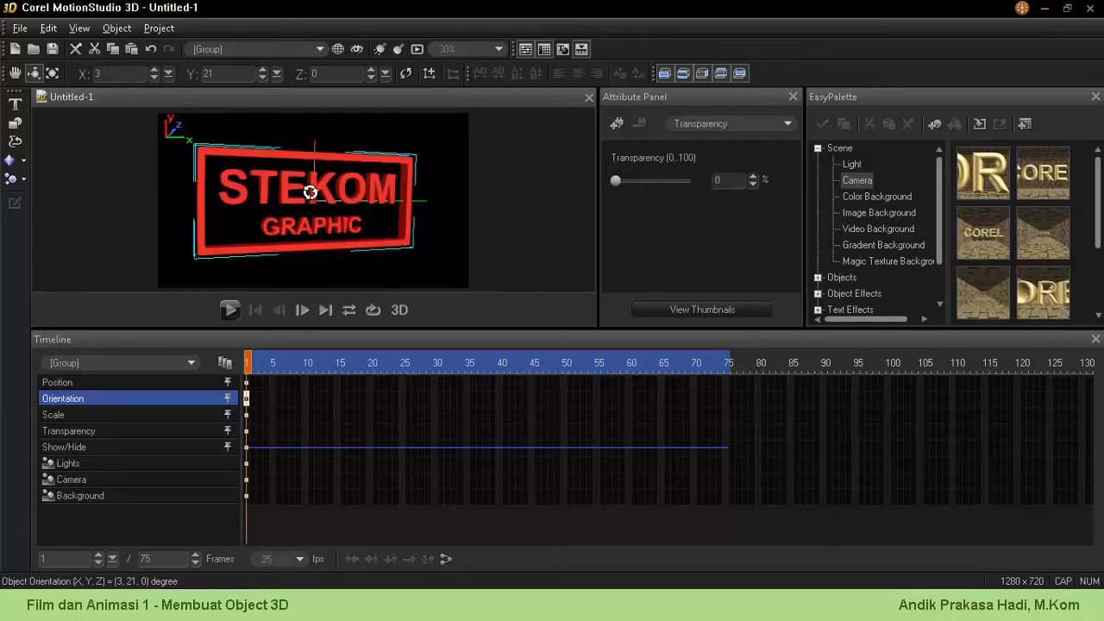
pyautogui.doubleClick(193, 74)
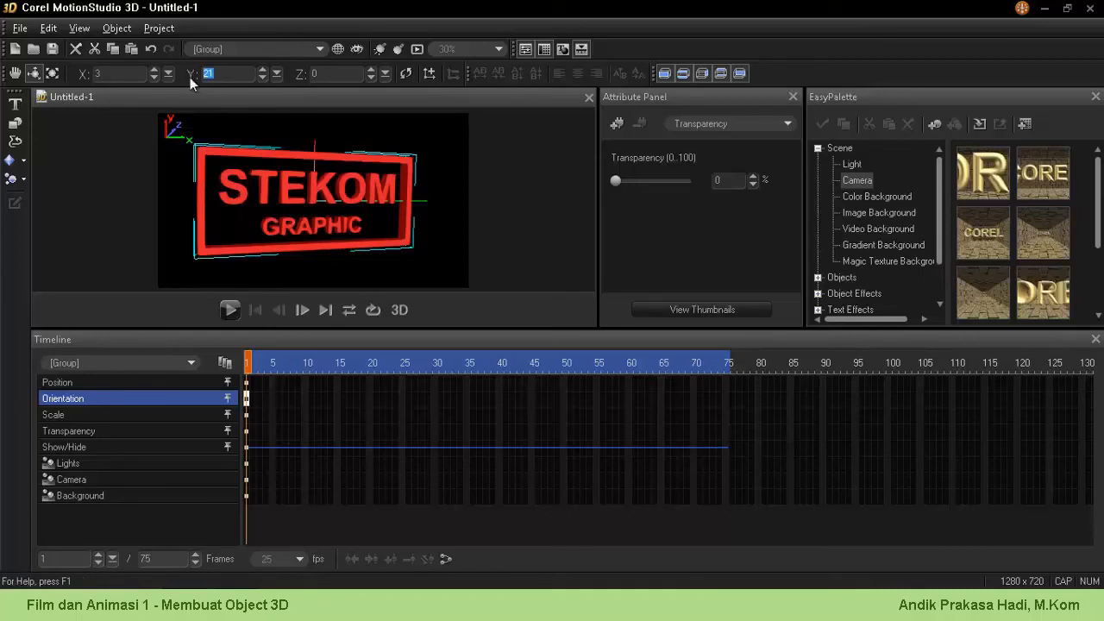
pyautogui.doubleClick(121, 76)
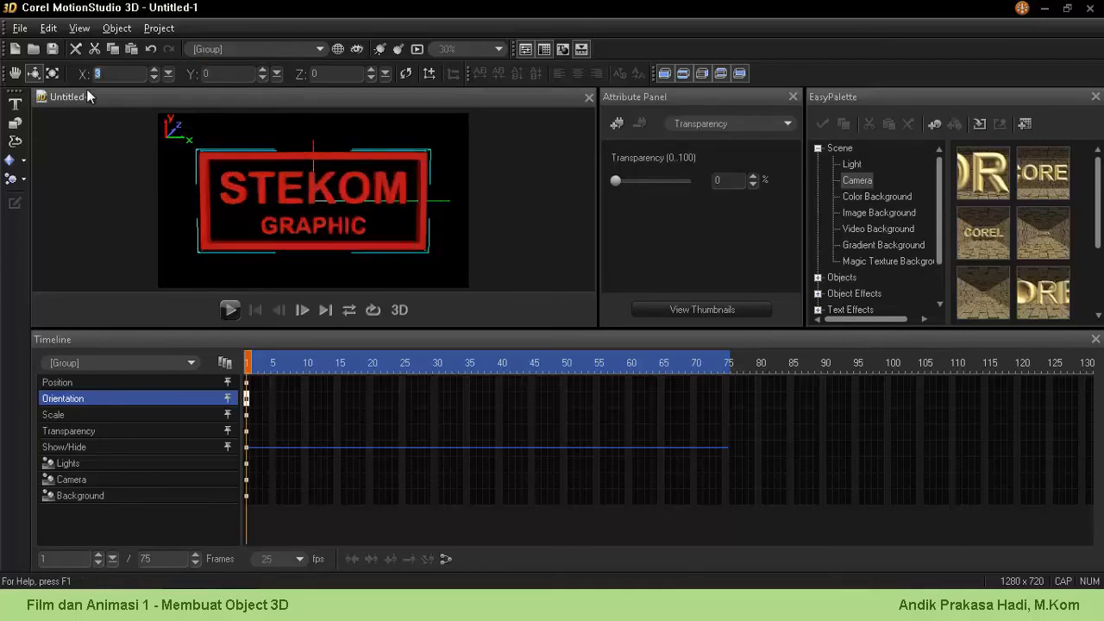
pyautogui.write('0')
pyautogui.press('Return')
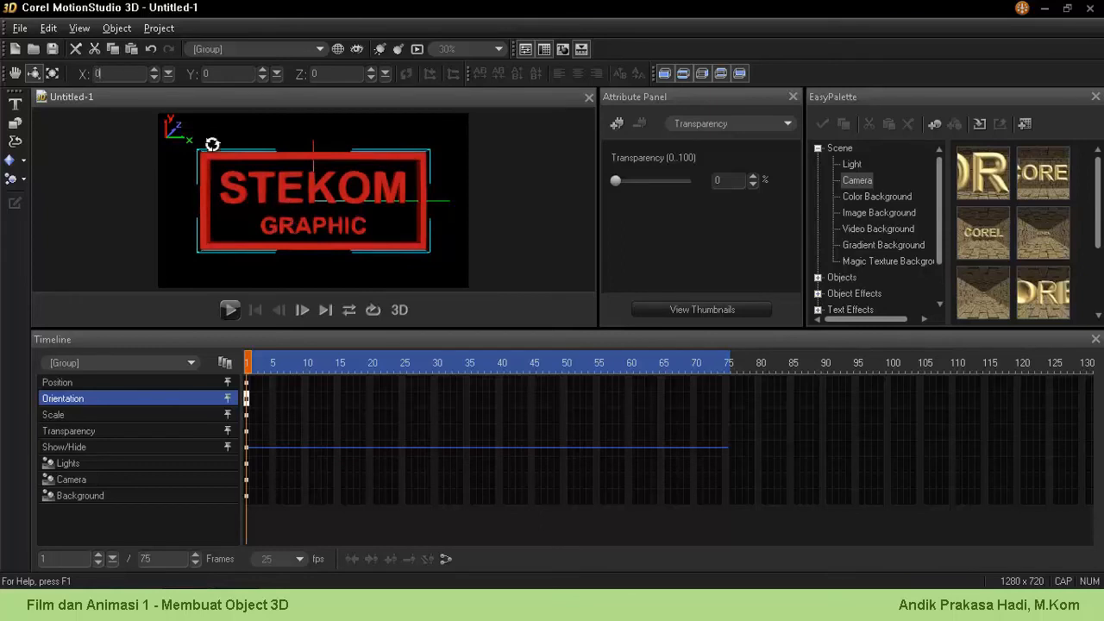
# Step: Move the whole group up to about Y 49 and scale it to about 94 in both X and Y
pyautogui.click(52, 74)
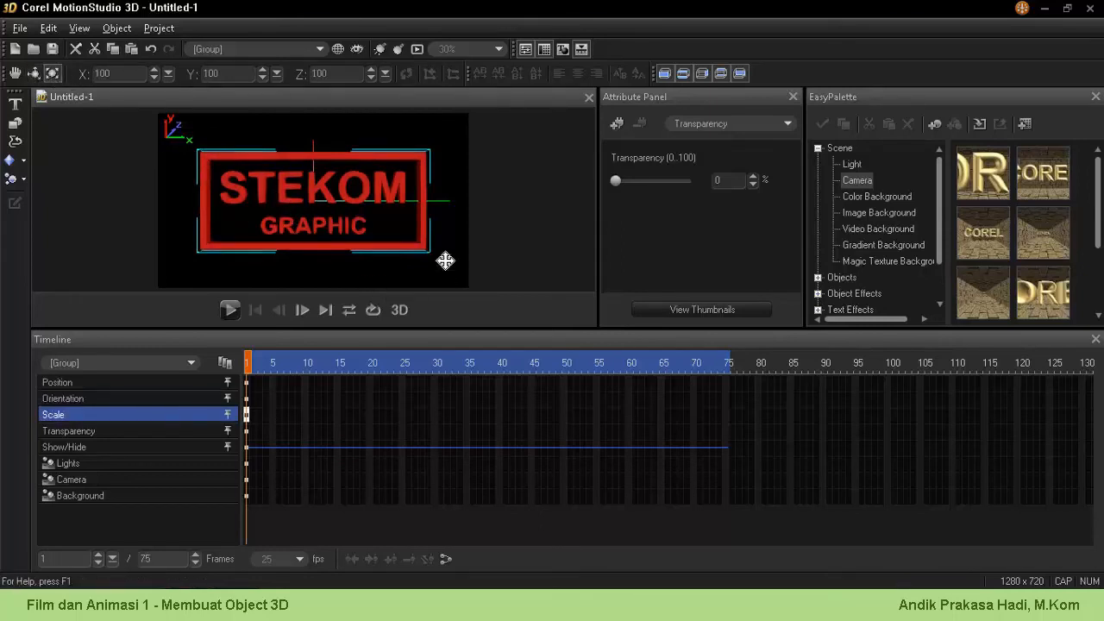
pyautogui.moveTo(443, 256)
pyautogui.mouseDown()
pyautogui.moveTo(458, 266)
pyautogui.moveTo(450, 228)
pyautogui.moveTo(434, 279)
pyautogui.moveTo(308, 268)
pyautogui.moveTo(418, 264)
pyautogui.moveTo(439, 276)
pyautogui.mouseUp()
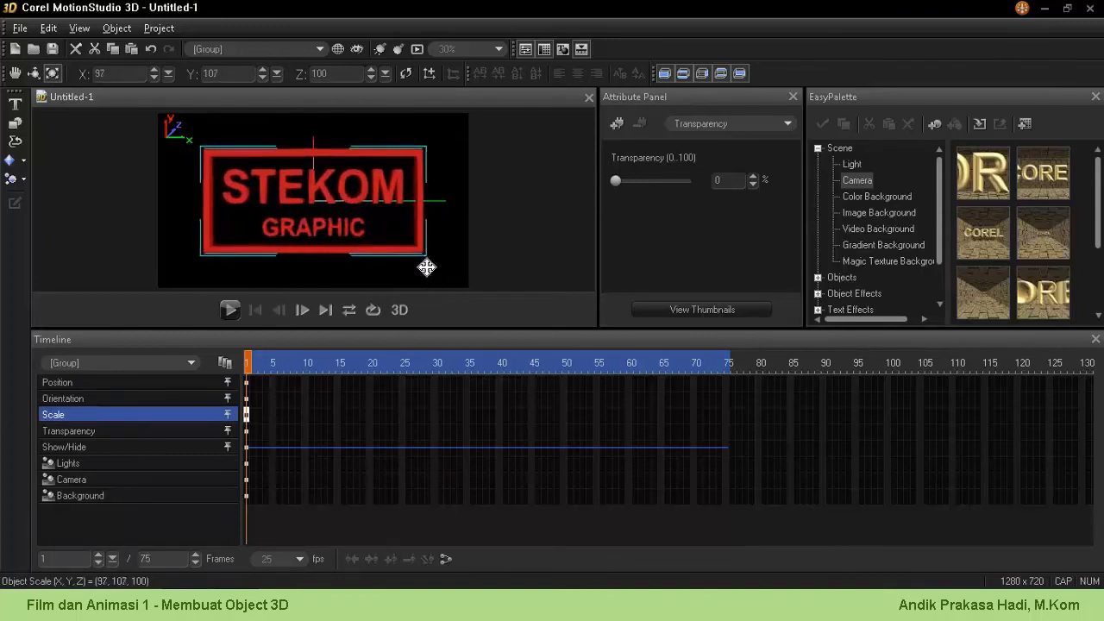
pyautogui.click(15, 72)
pyautogui.moveTo(394, 231); pyautogui.dragTo(394, 201)
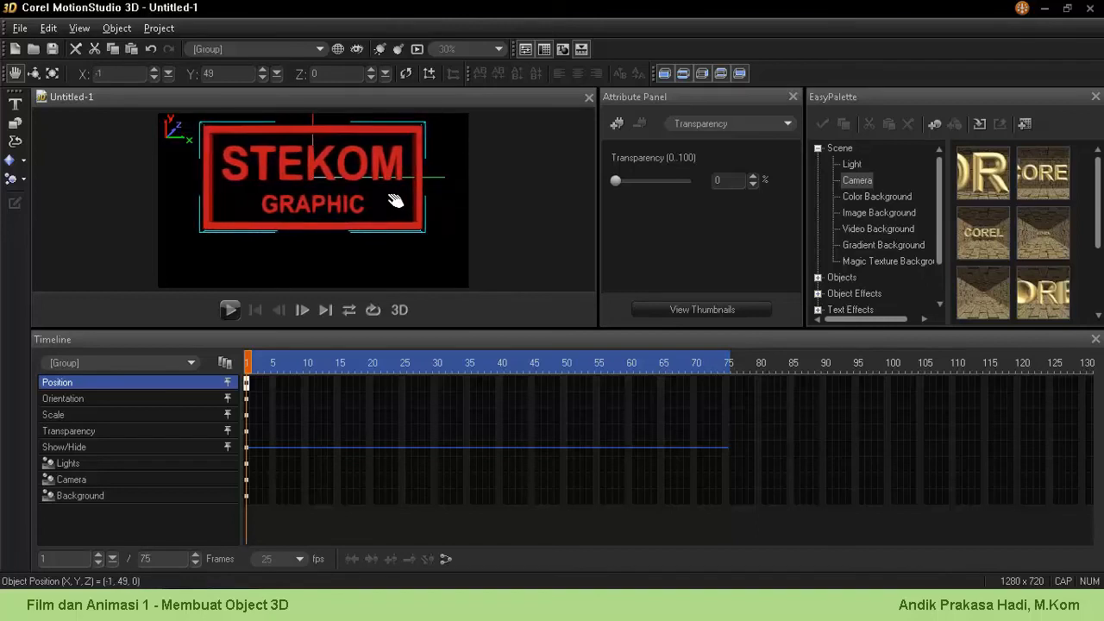
pyautogui.click(52, 74)
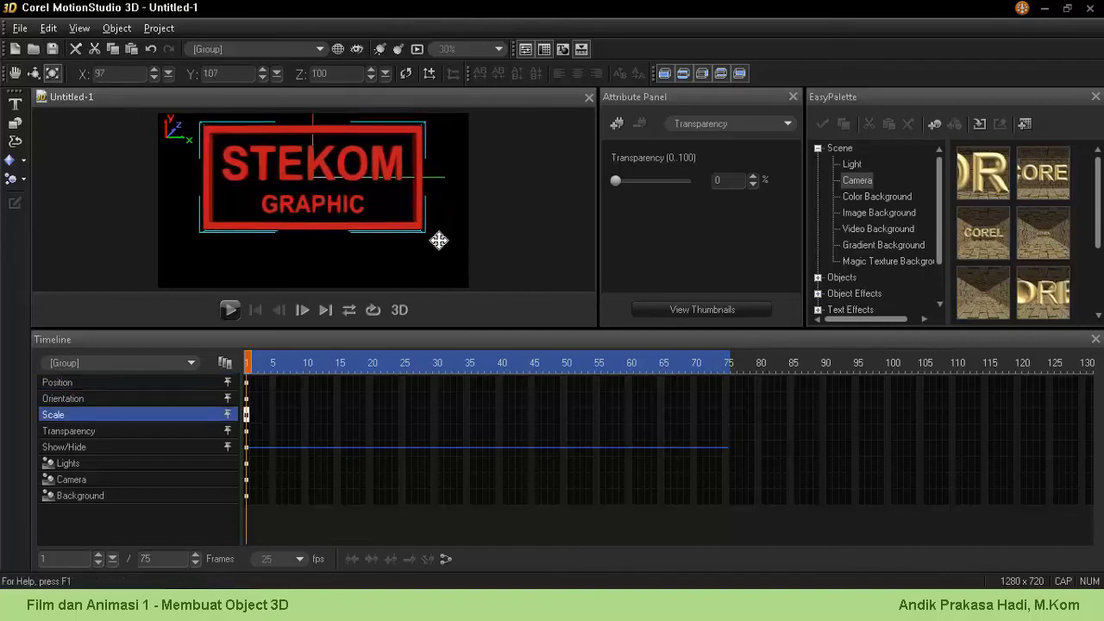
pyautogui.moveTo(438, 239); pyautogui.dragTo(433, 207)
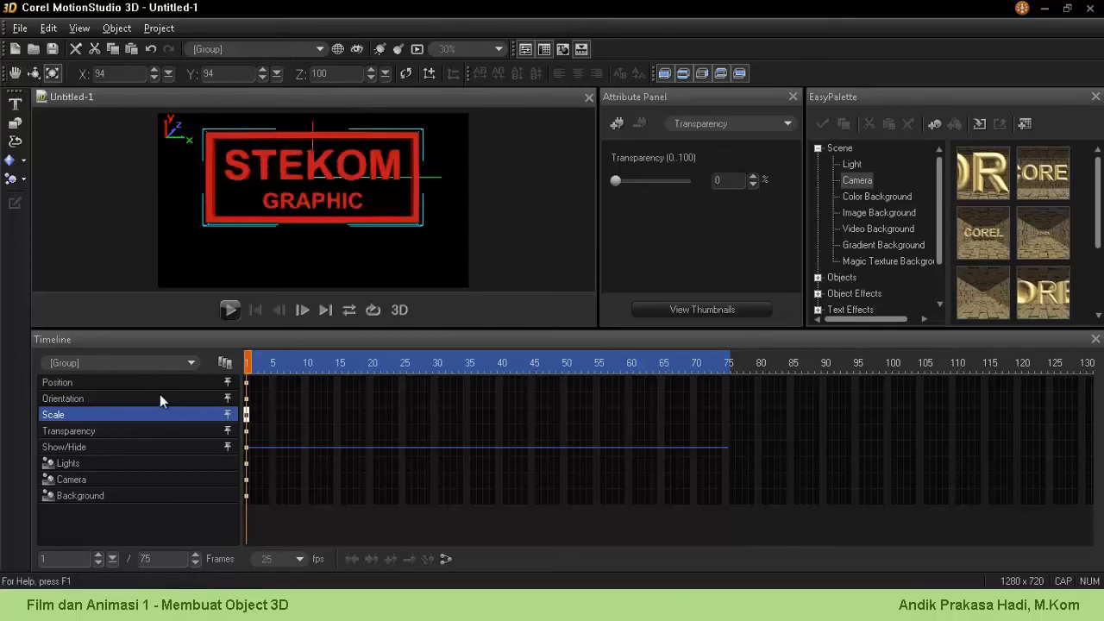
pyautogui.click(163, 367)
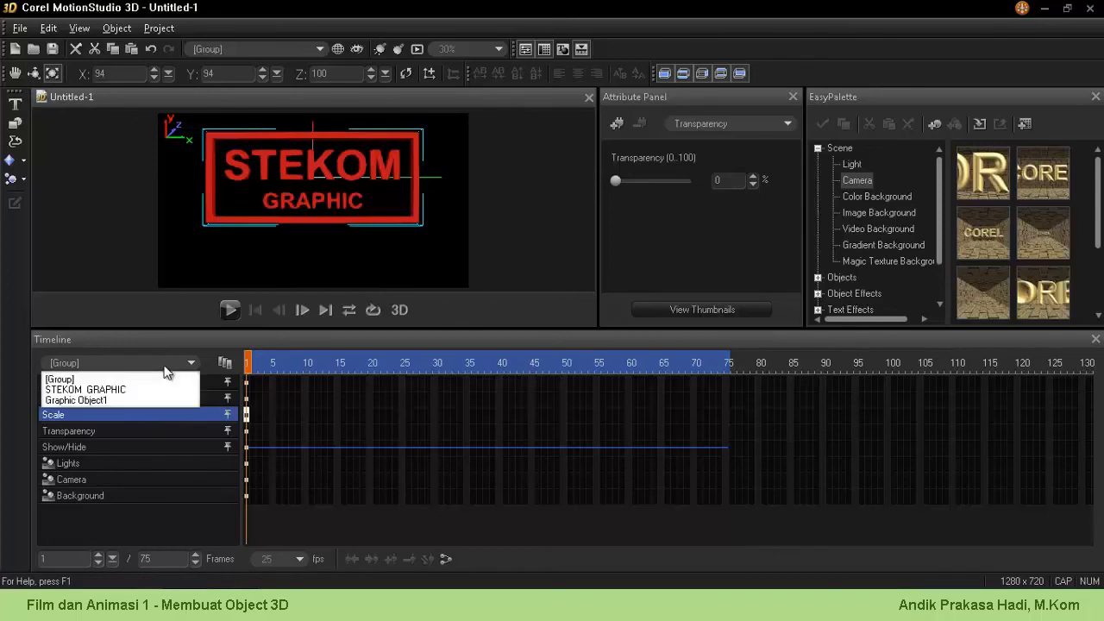
pyautogui.click(88, 364)
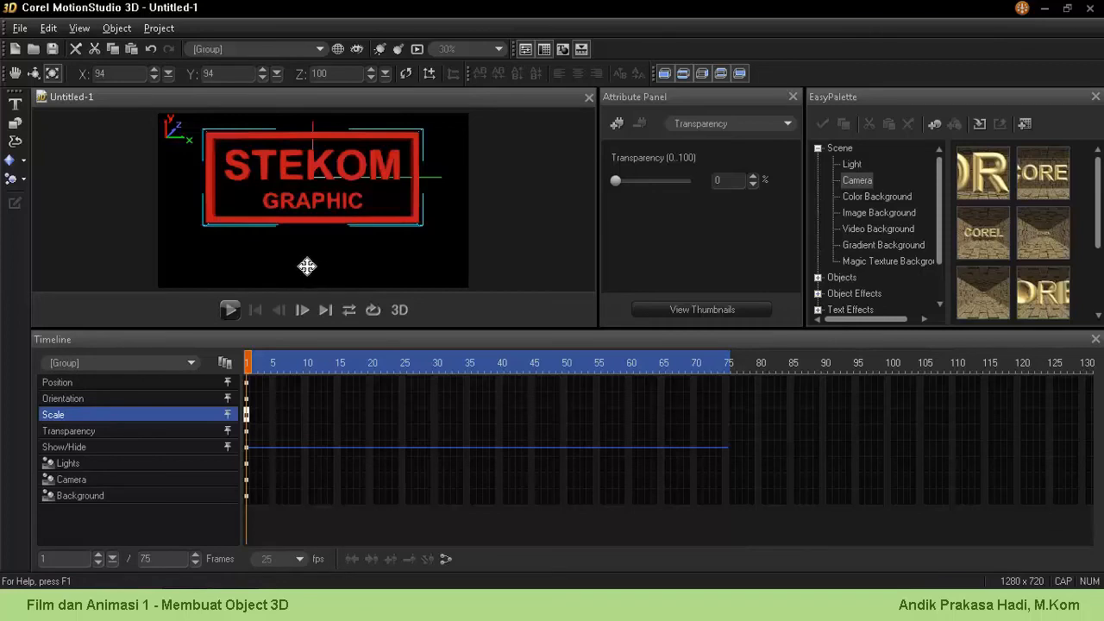
# Step: Add a sphere scaled down to about 27 on all axes below the frame's left corner, at about X -216, Y -145
pyautogui.click(25, 163)
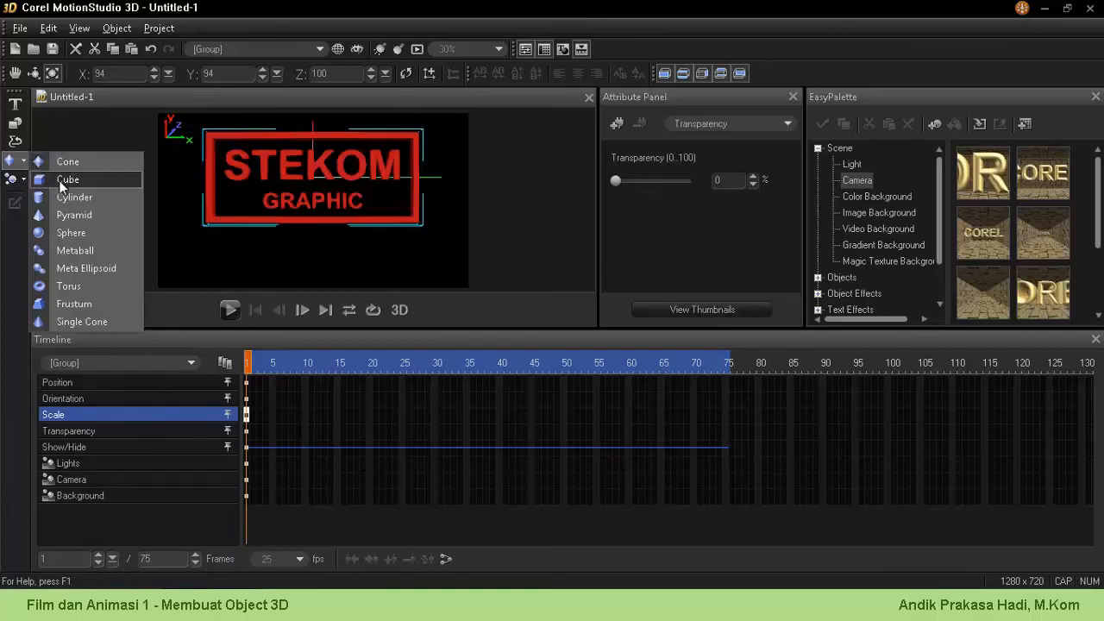
pyautogui.click(79, 233)
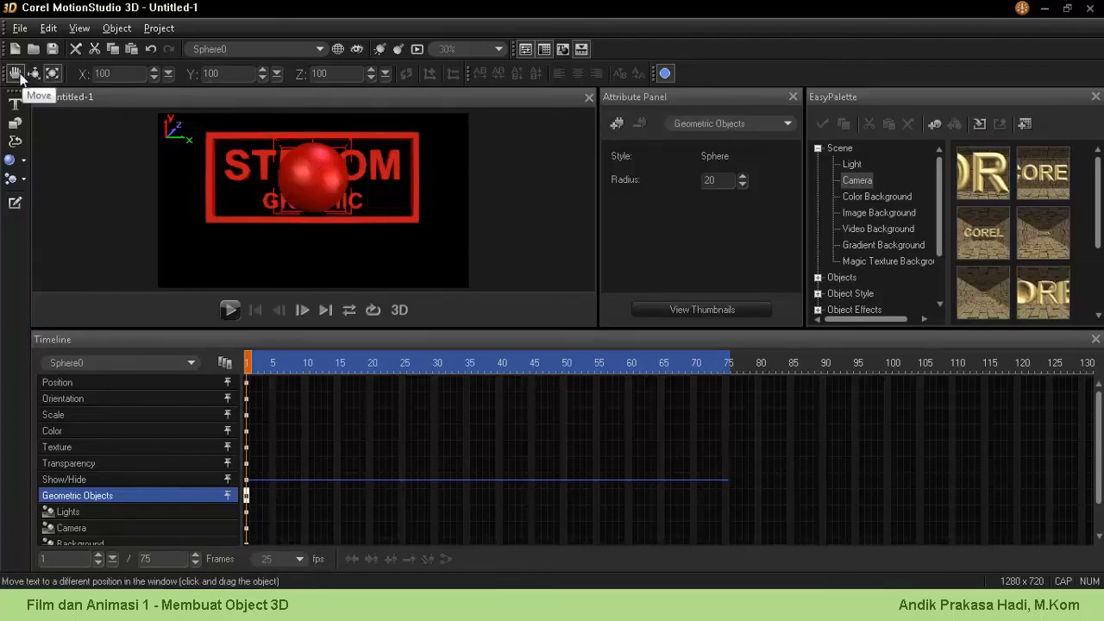
pyautogui.click(51, 74)
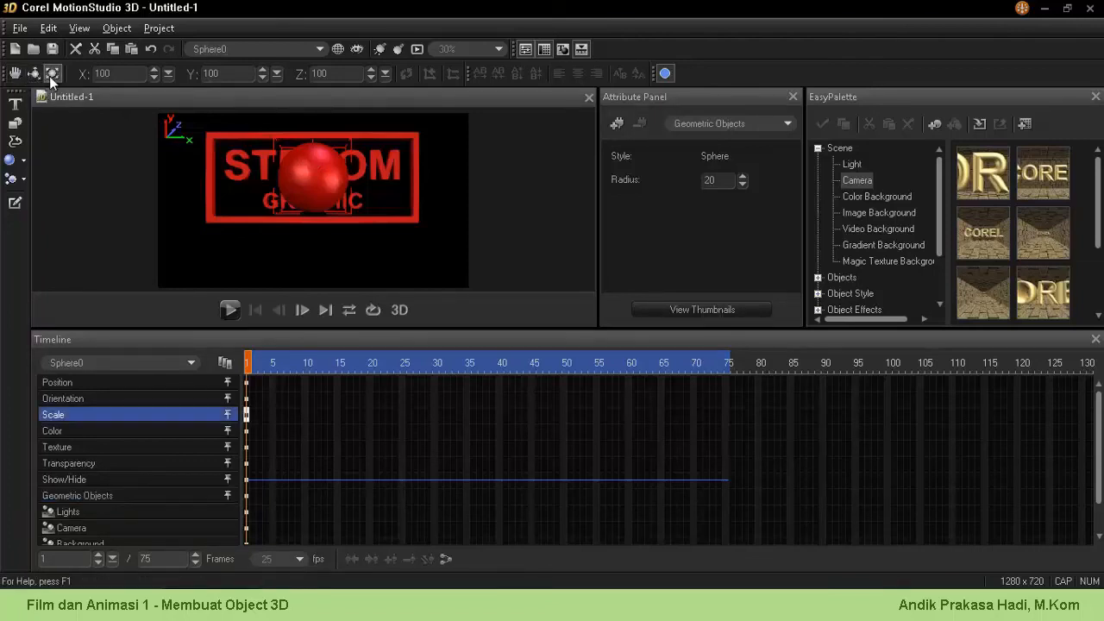
pyautogui.moveTo(345, 210); pyautogui.dragTo(100, 32)
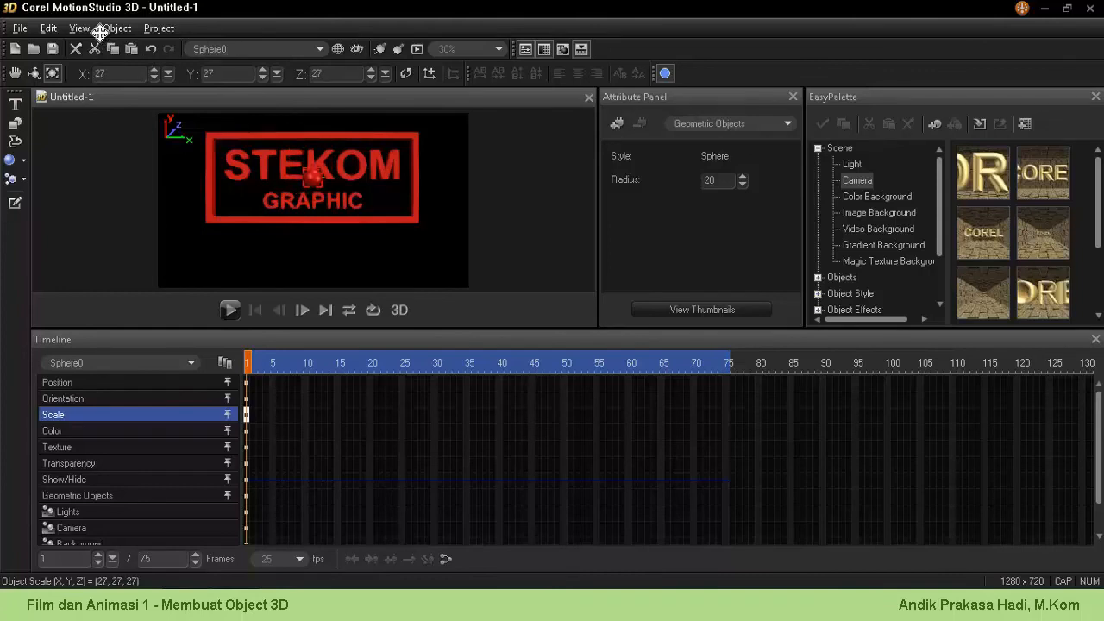
pyautogui.click(15, 72)
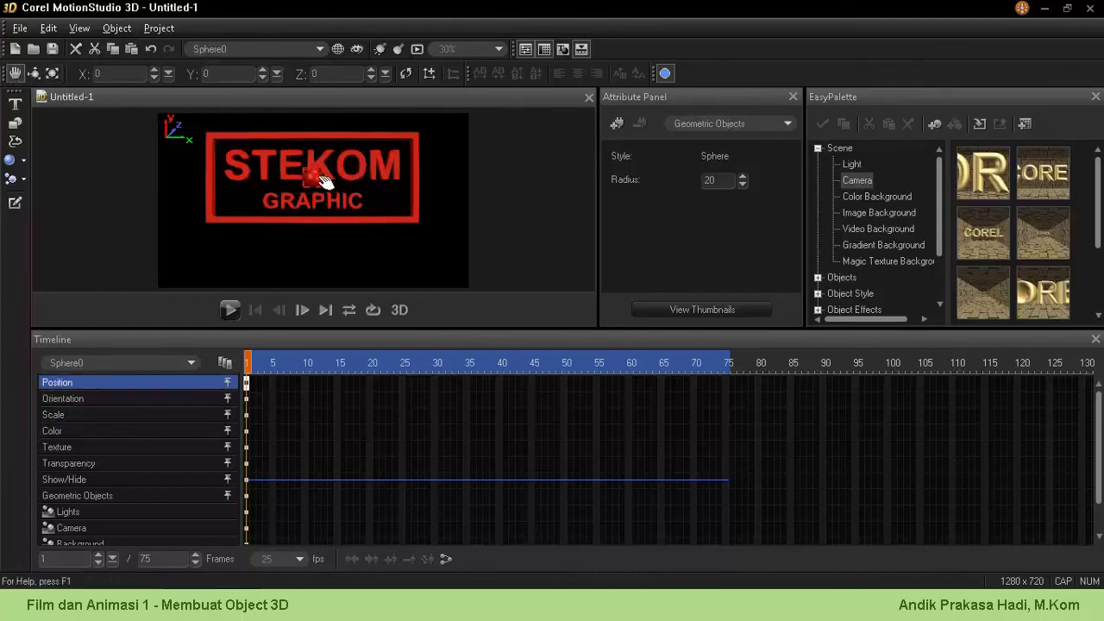
pyautogui.moveTo(319, 182); pyautogui.dragTo(180, 269)
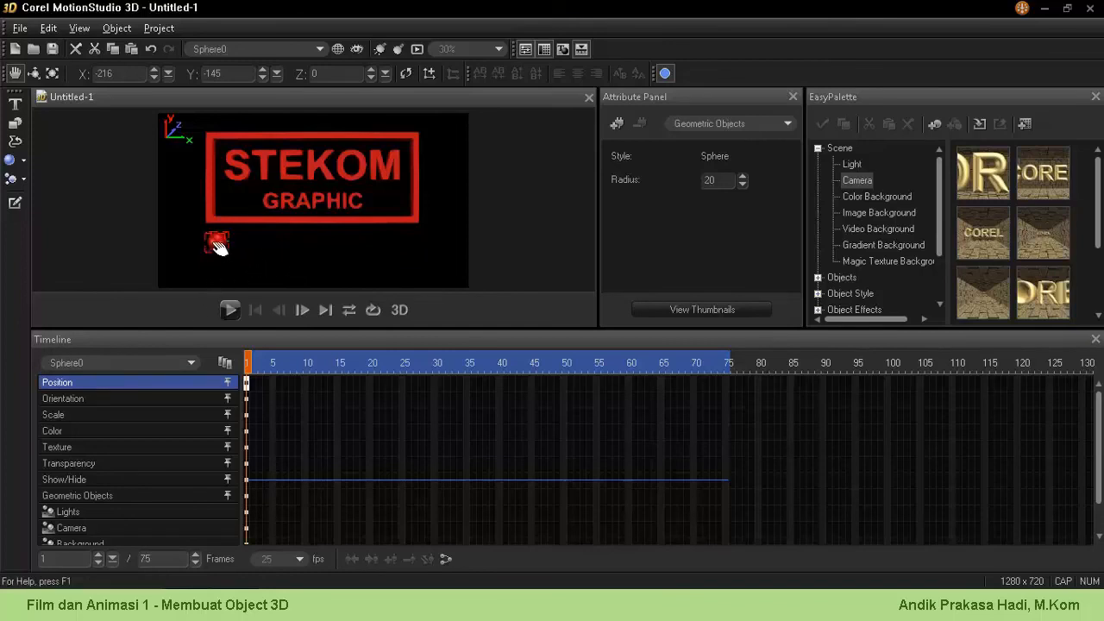
# Step: Duplicate the sphere and place the copy below the frame's right corner, at about X 212, Y -145
pyautogui.click(259, 251)
pyautogui.moveTo(259, 251); pyautogui.dragTo(285, 249)
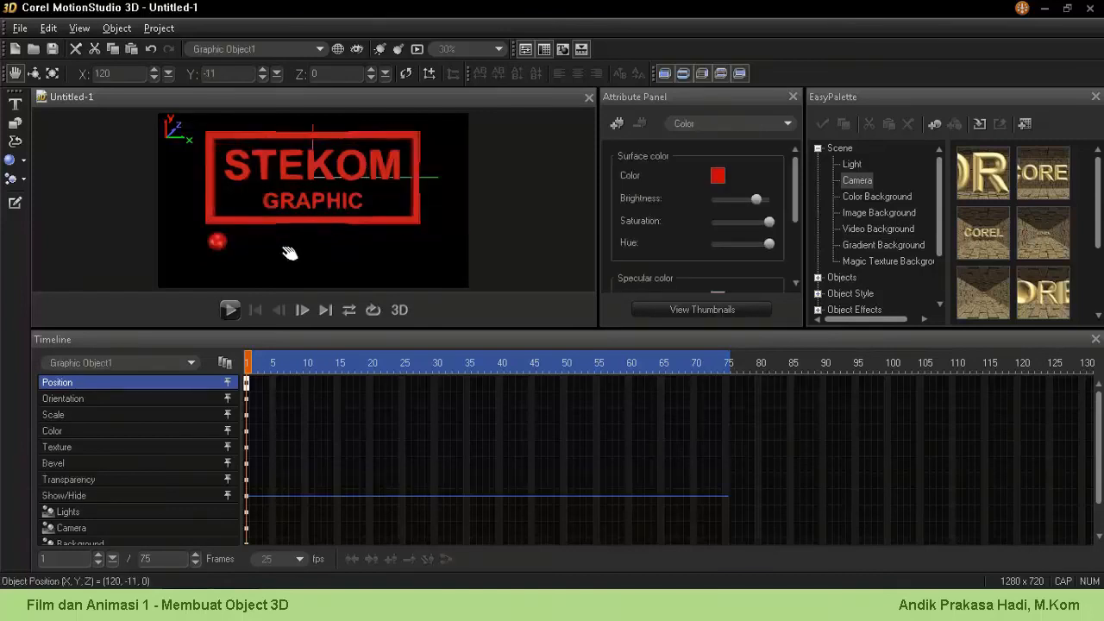
pyautogui.click(145, 362)
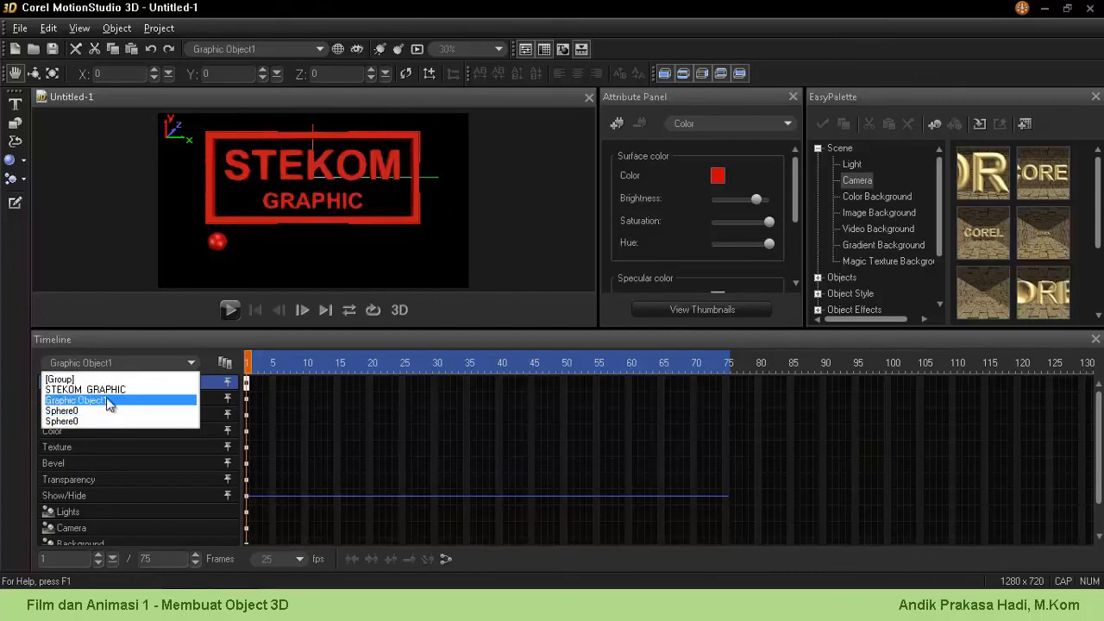
pyautogui.click(100, 422)
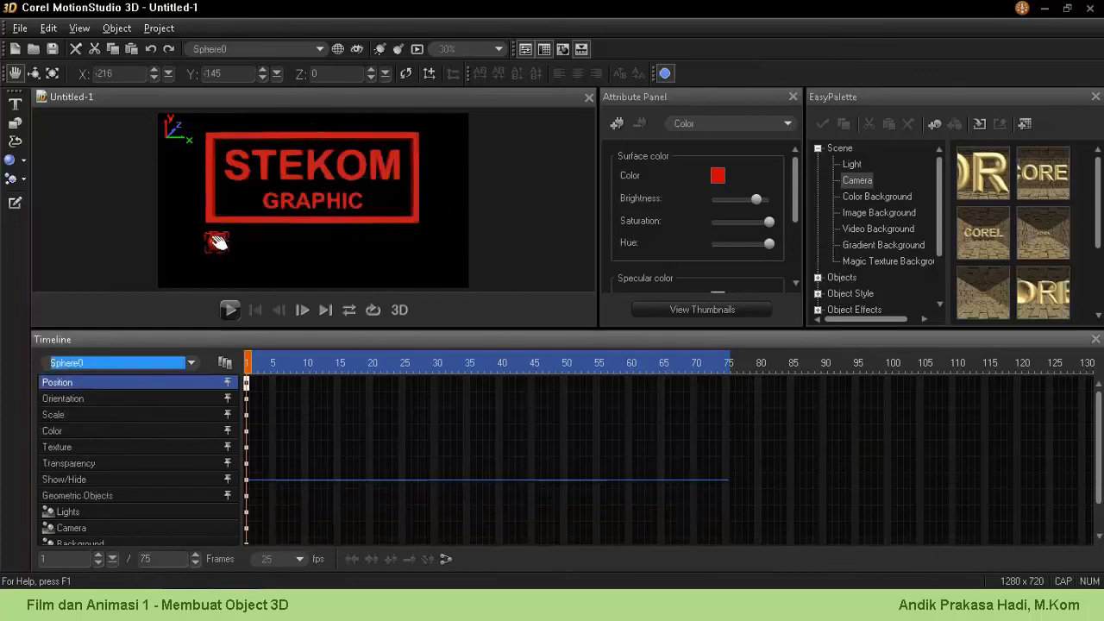
pyautogui.moveTo(217, 242); pyautogui.dragTo(479, 242)
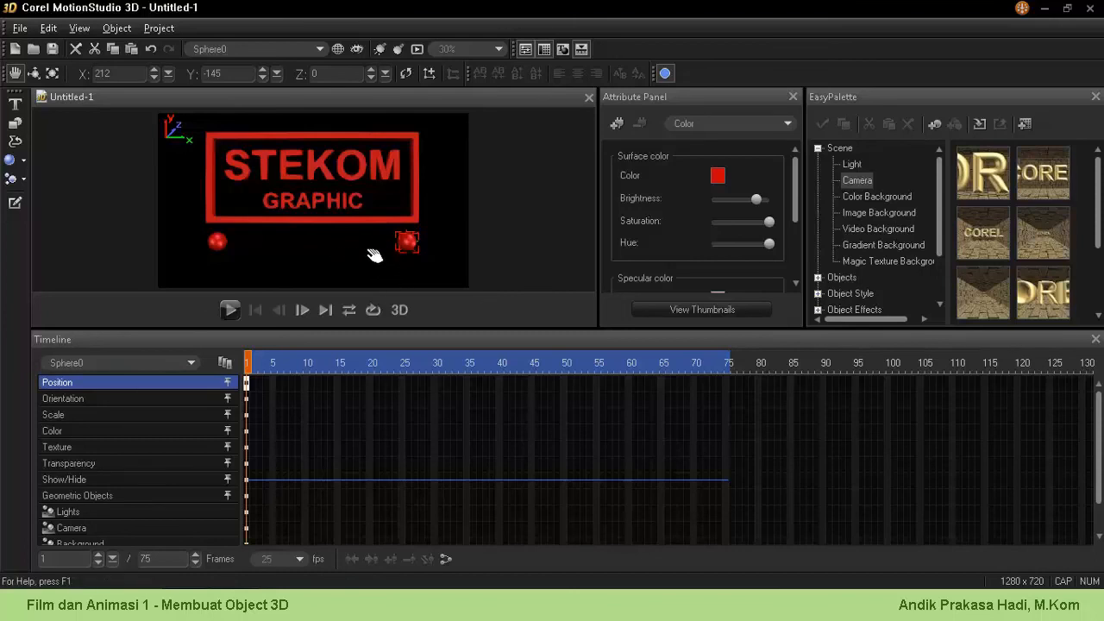
# Step: Fill the row with three more sphere copies at about X -1, X -109 and X 104, all at Y -145
pyautogui.moveTo(406, 245); pyautogui.dragTo(283, 251)
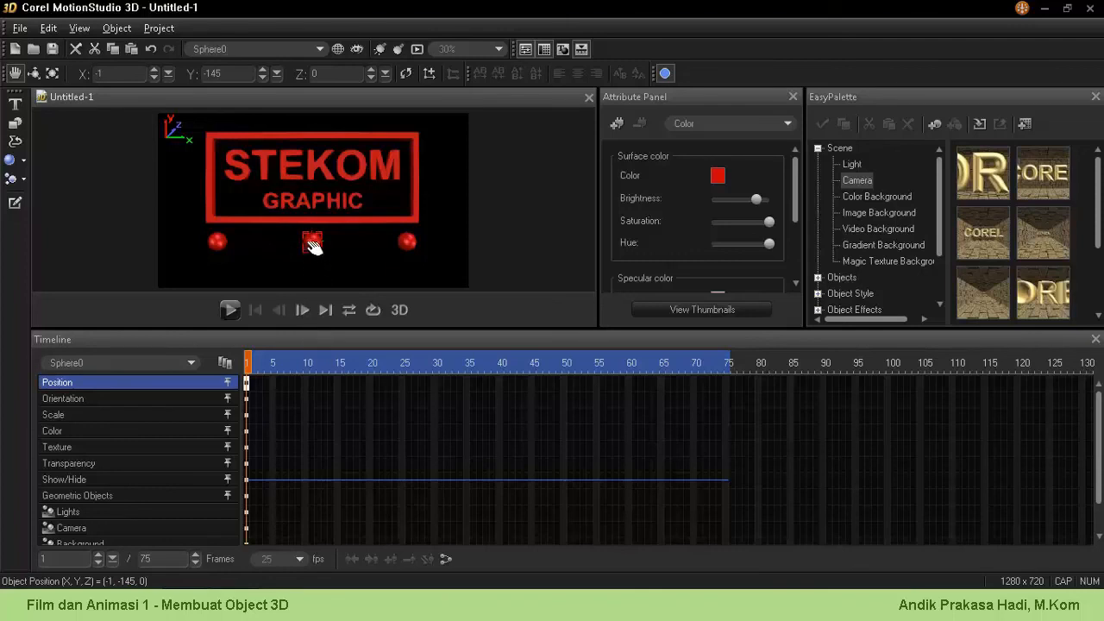
pyautogui.moveTo(314, 246); pyautogui.dragTo(248, 247)
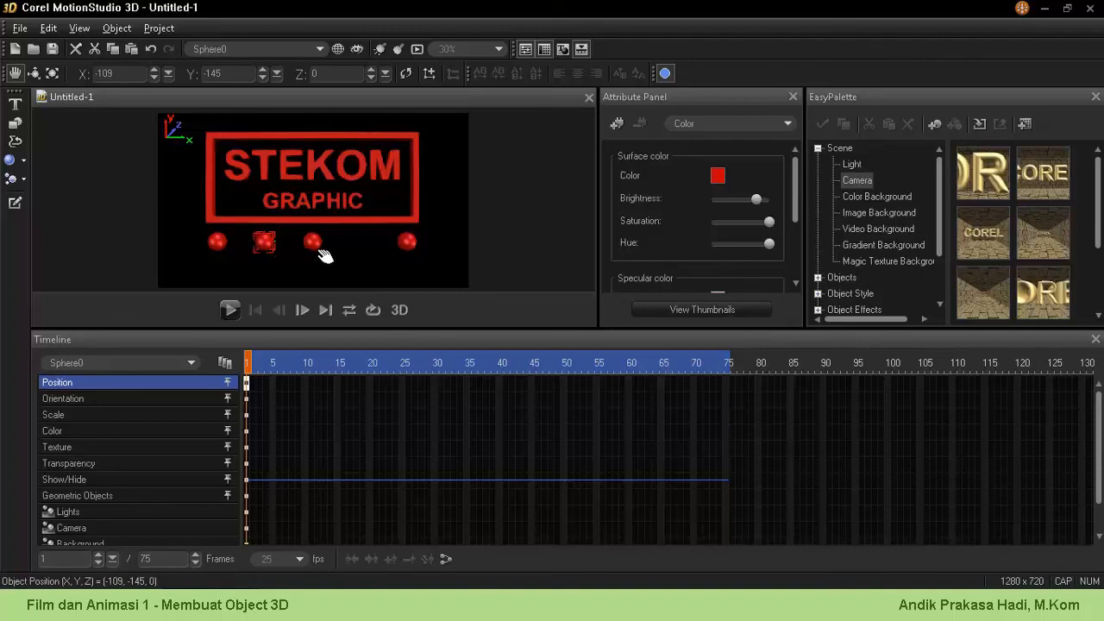
pyautogui.moveTo(261, 239); pyautogui.dragTo(309, 247)
pyautogui.hotkey('ctrl', 'z')
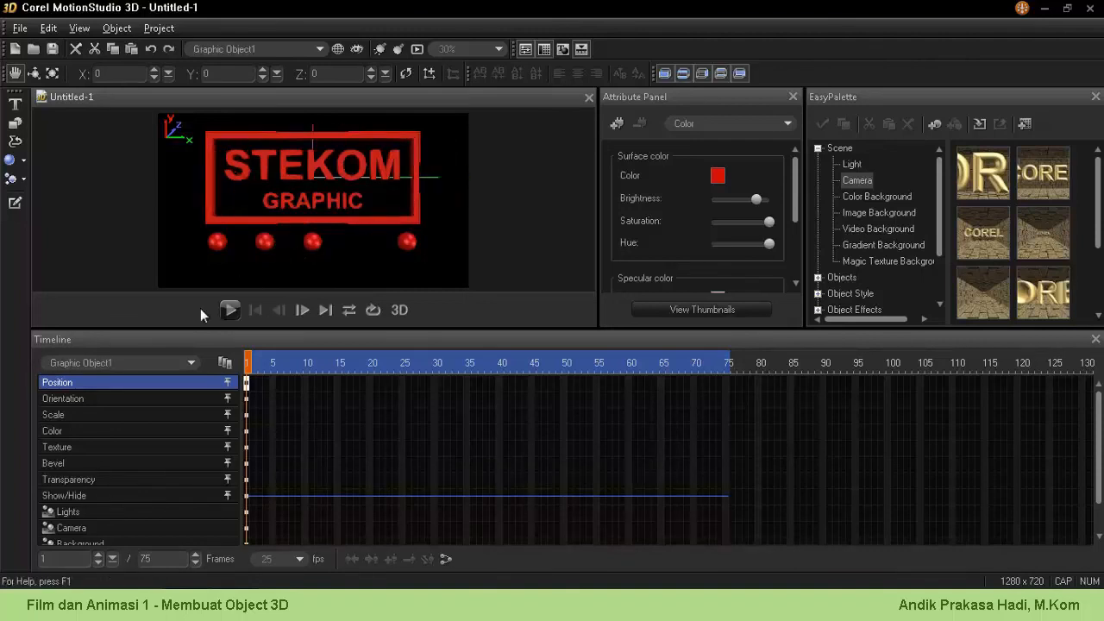
pyautogui.click(141, 362)
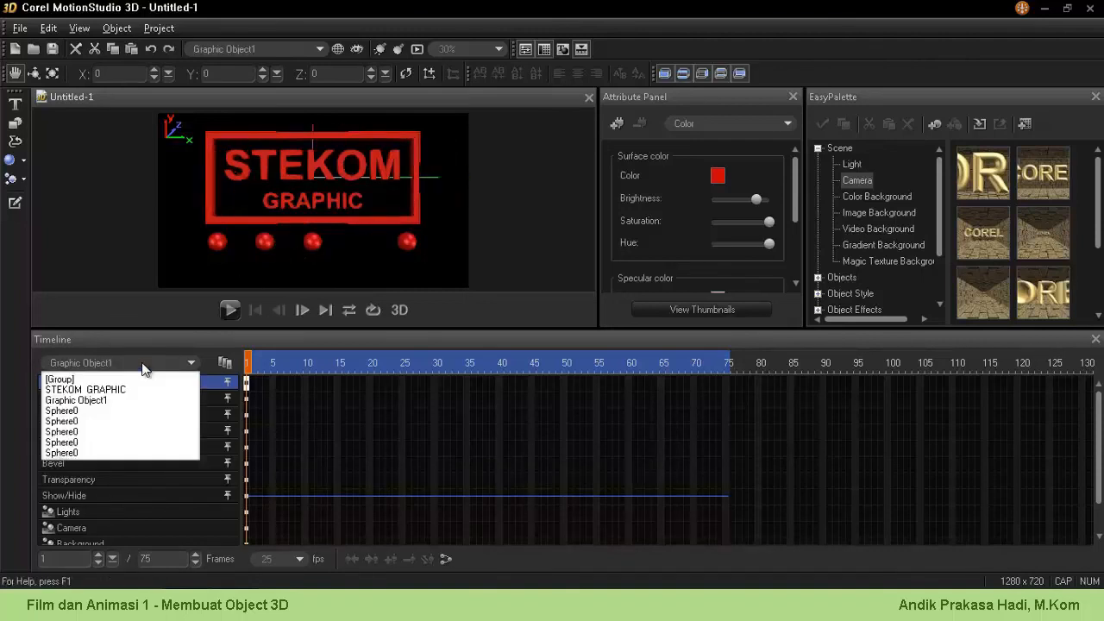
pyautogui.click(122, 411)
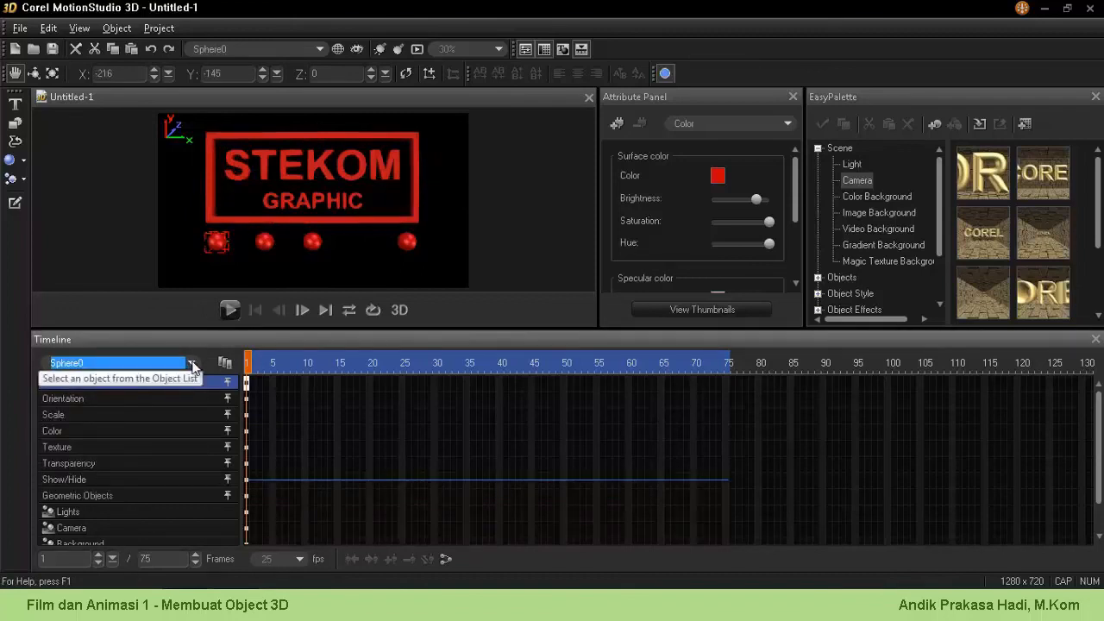
pyautogui.click(184, 360)
pyautogui.click(129, 443)
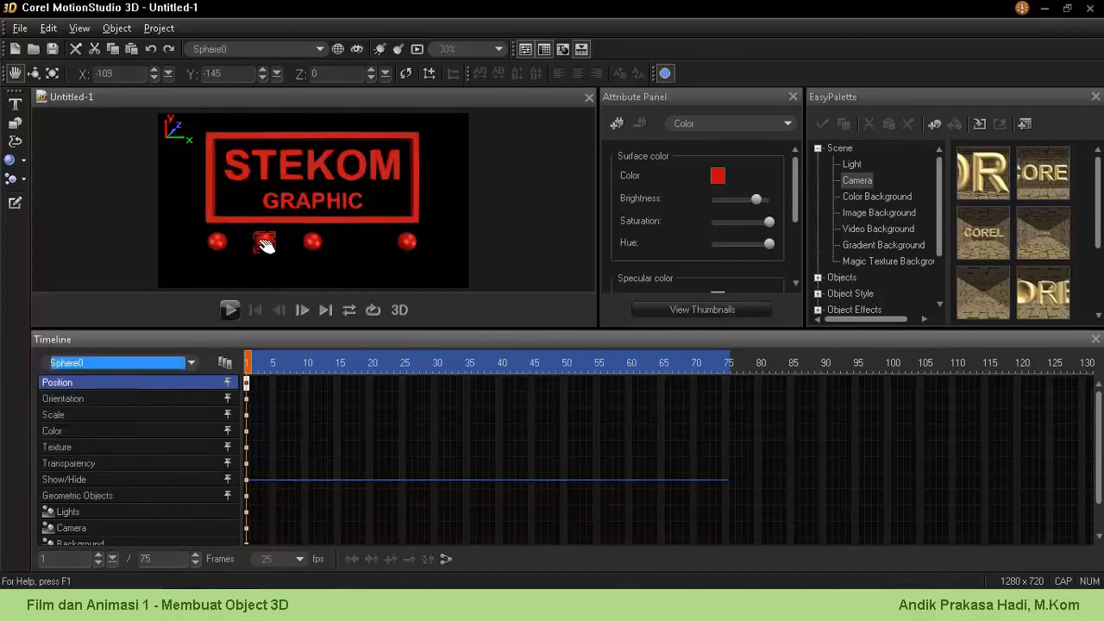
pyautogui.moveTo(274, 244); pyautogui.dragTo(397, 248)
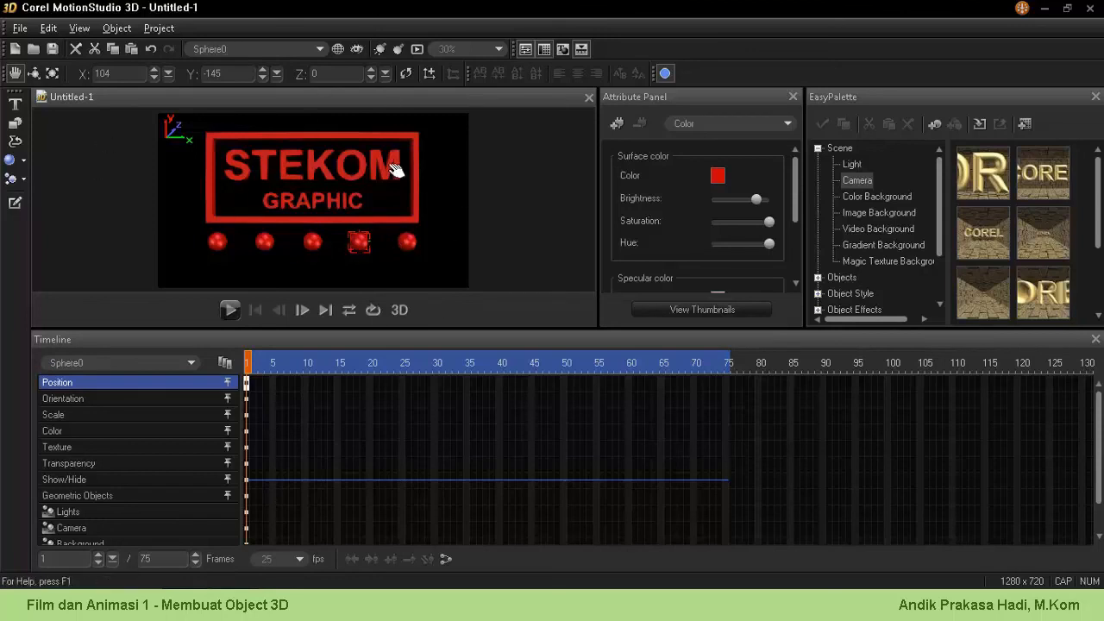
# Step: Select the whole group including the spheres and rotate it to an orientation of about X -1, Y 359 degrees
pyautogui.click(190, 365)
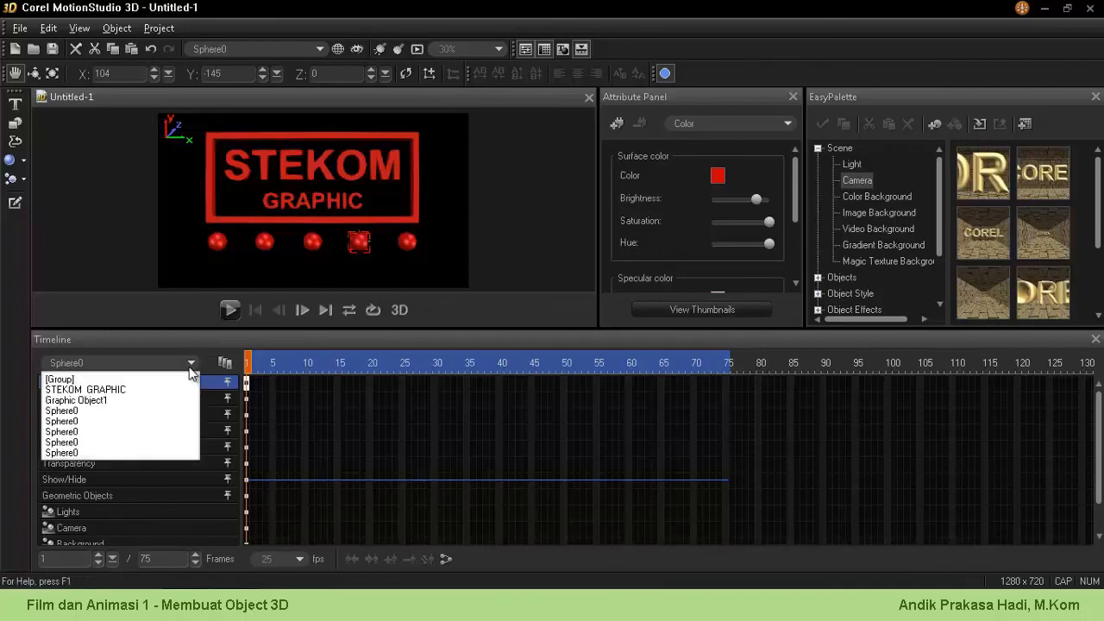
pyautogui.click(179, 379)
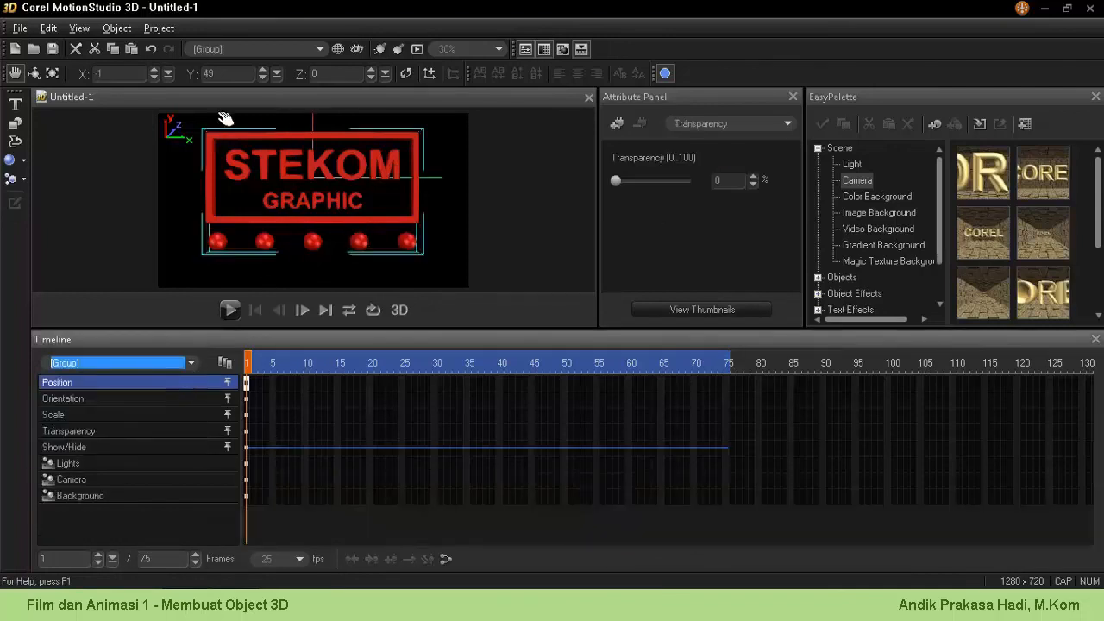
pyautogui.click(34, 73)
pyautogui.moveTo(233, 130); pyautogui.dragTo(463, 133)
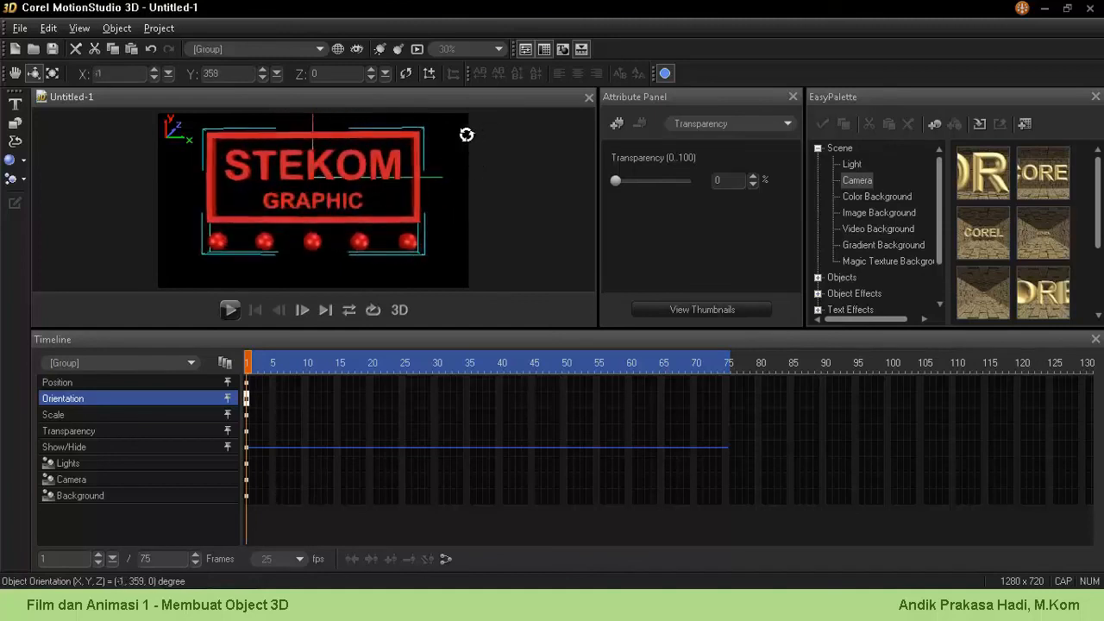
# Step: Scale the whole group down to about X 75, Y 73
pyautogui.click(51, 72)
pyautogui.moveTo(444, 274); pyautogui.dragTo(394, 224)
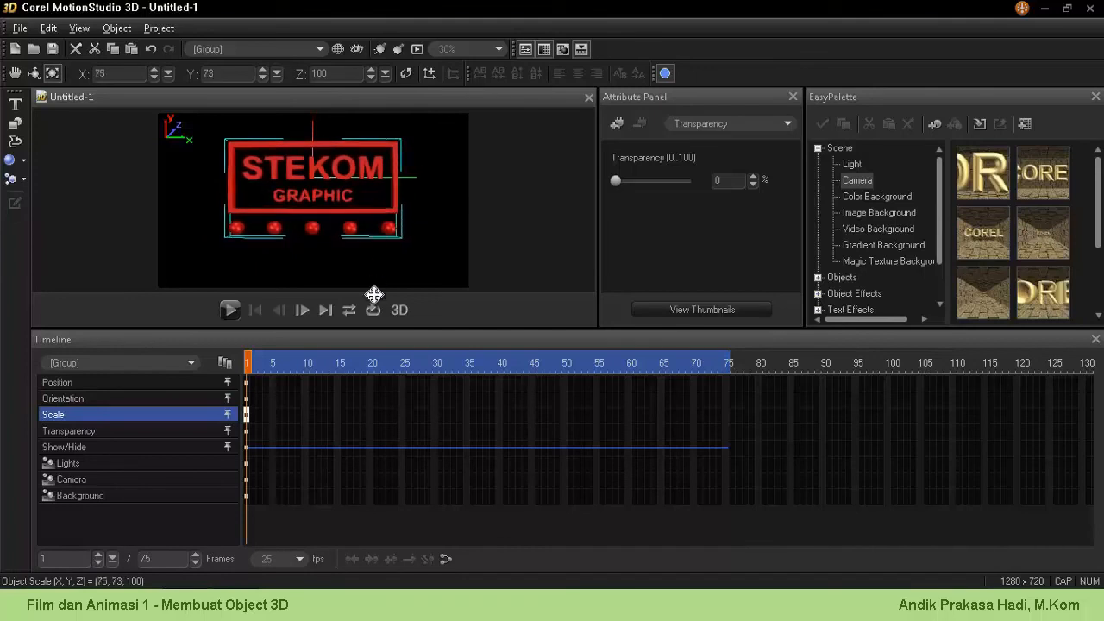
pyautogui.click(399, 239)
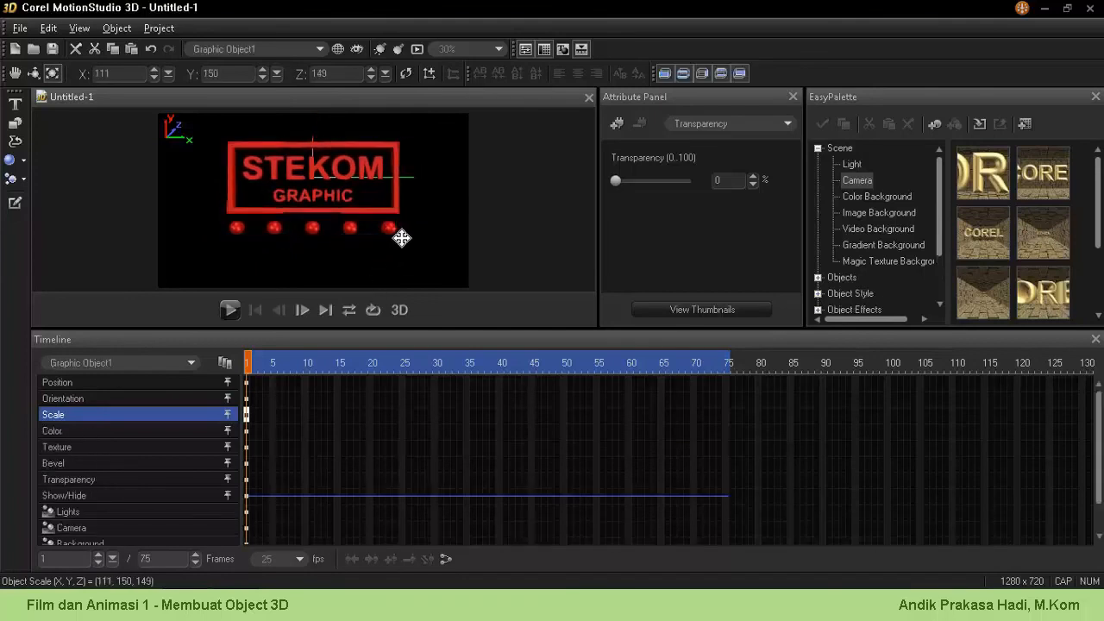
pyautogui.click(454, 256)
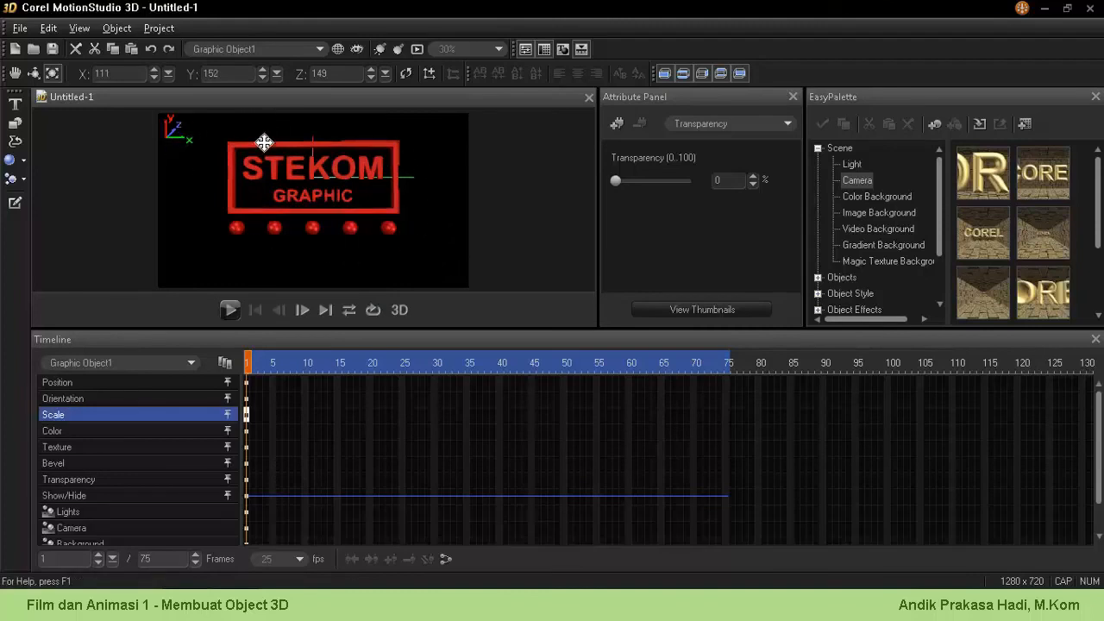
# Step: Reselect the whole group, move it up to about Y 77, and scale it to about X 74, Y 69
pyautogui.click(131, 363)
pyautogui.click(110, 379)
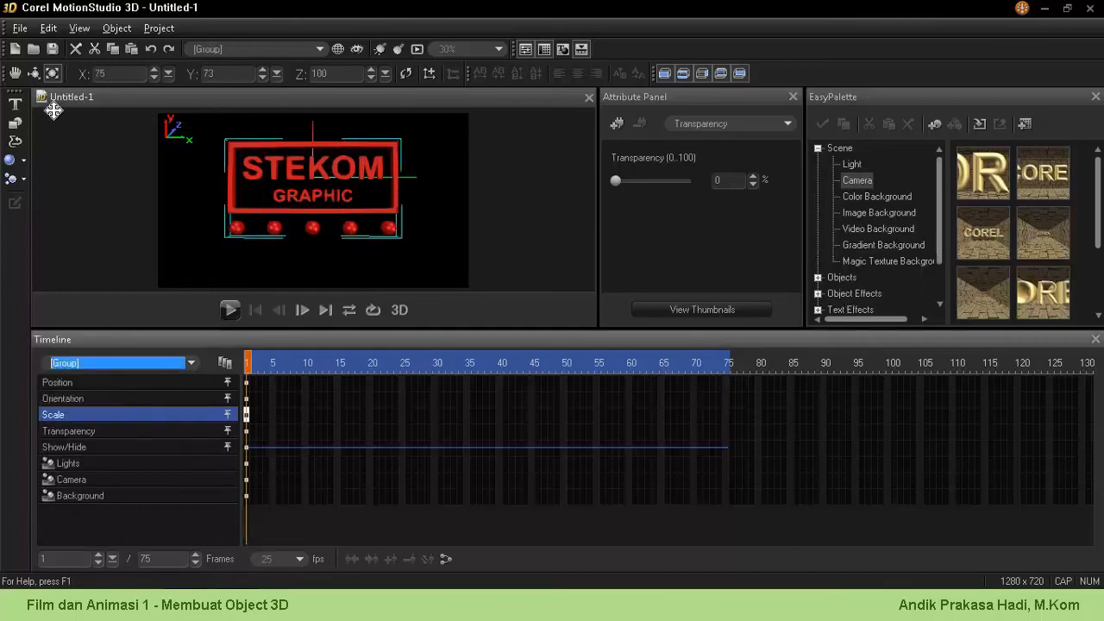
pyautogui.moveTo(318, 174); pyautogui.dragTo(318, 156)
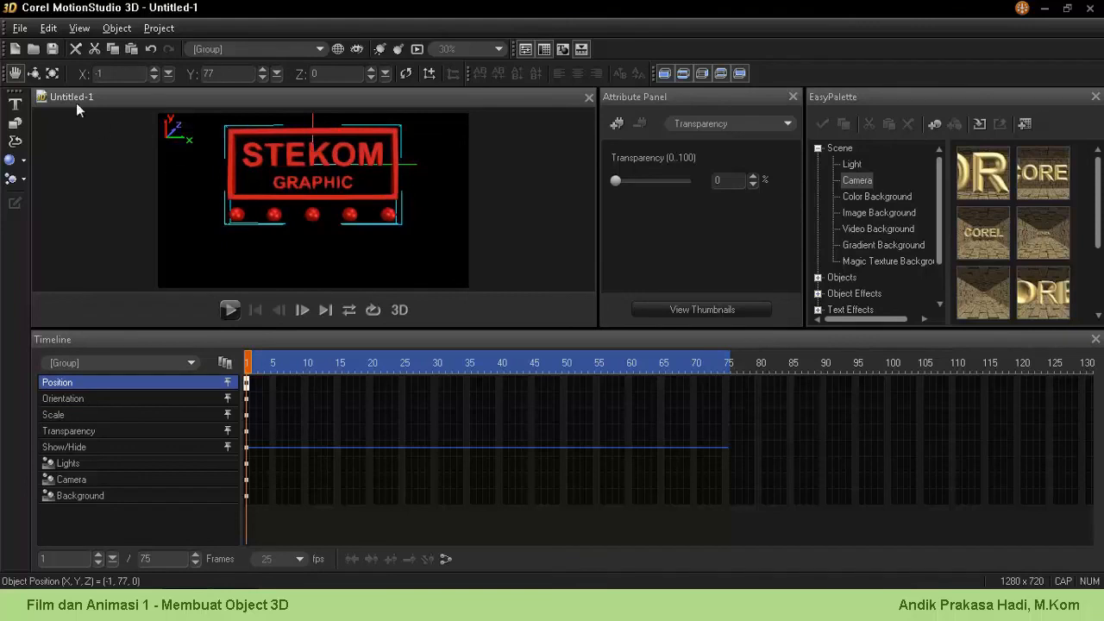
pyautogui.click(57, 73)
pyautogui.moveTo(434, 232)
pyautogui.mouseDown()
pyautogui.moveTo(436, 222)
pyautogui.moveTo(434, 235)
pyautogui.mouseUp()
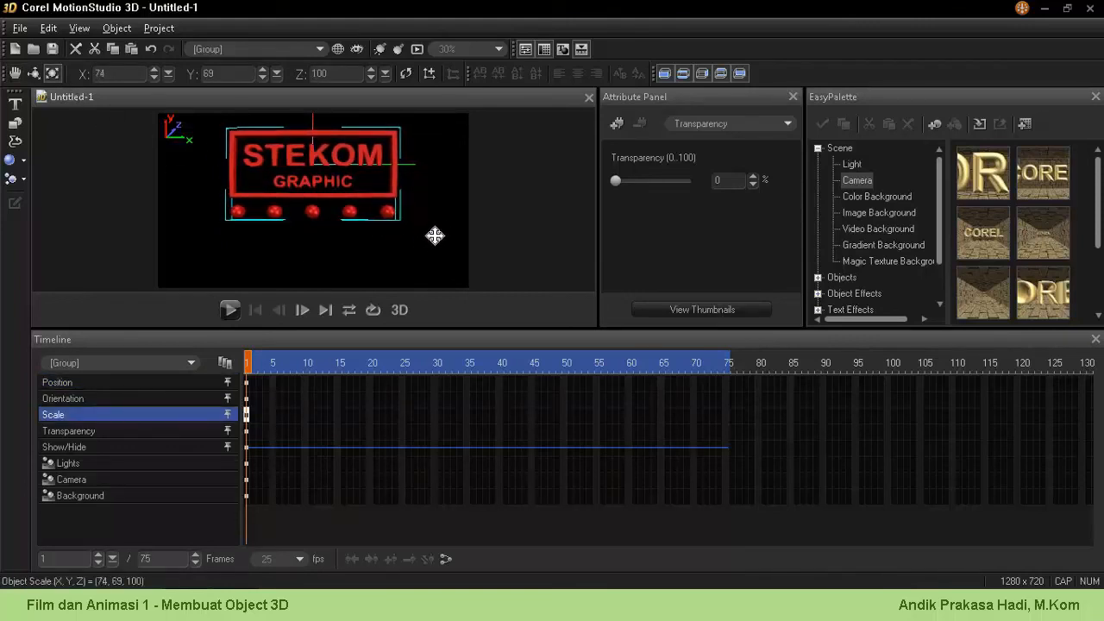